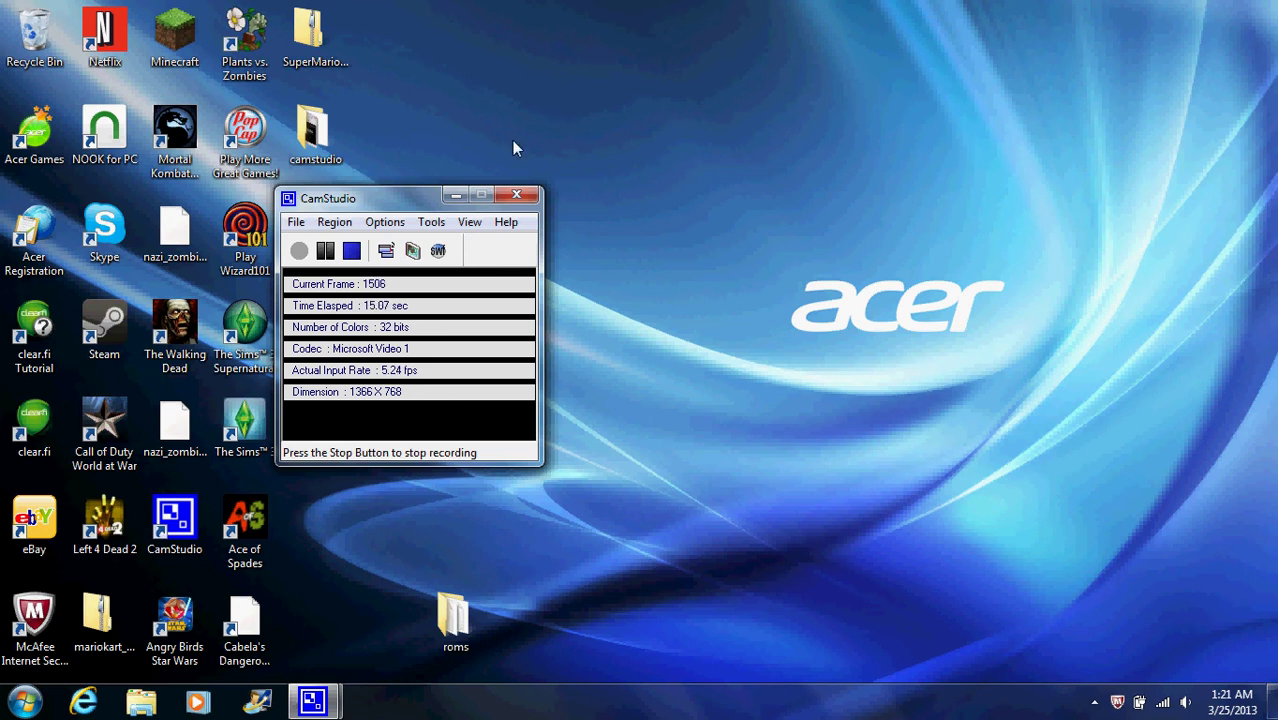
Inspect the sm64_kirby_edition_v1_1.ppf patch file inside the SuperMario64KirbyEditionV11 archive on the desktop, and close the archive window.
double_click(310, 35)
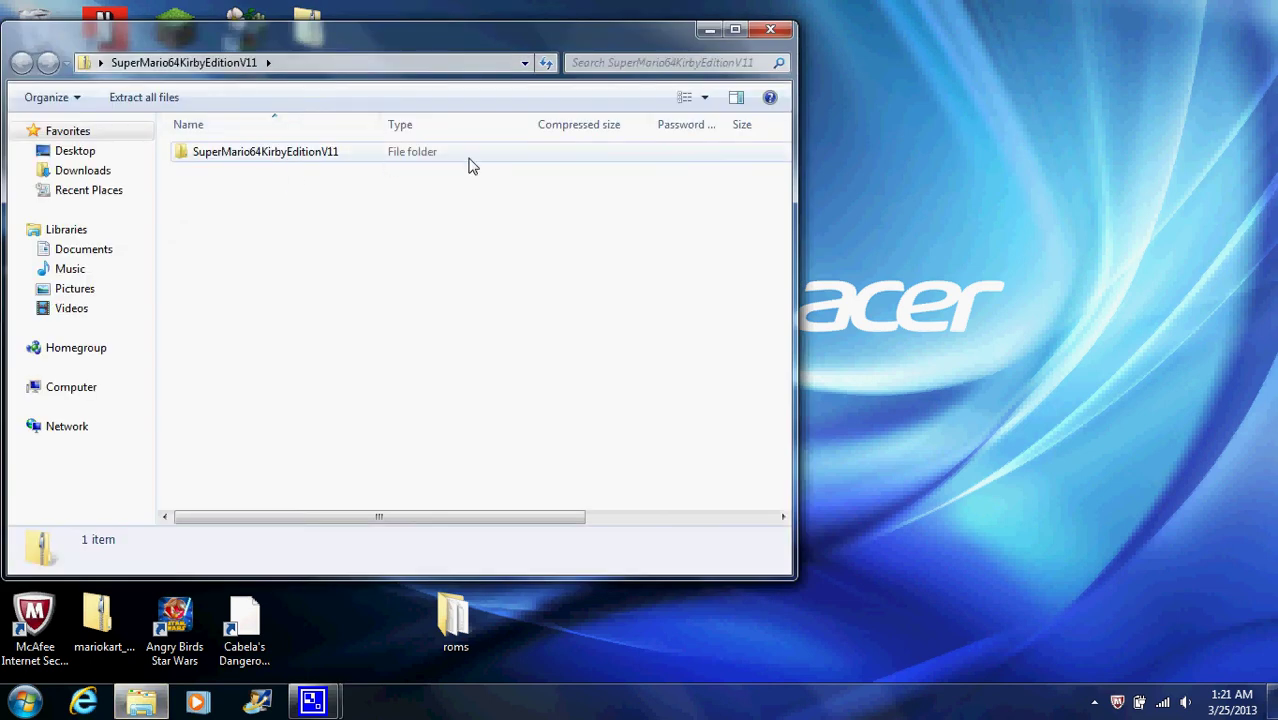
double_click(471, 163)
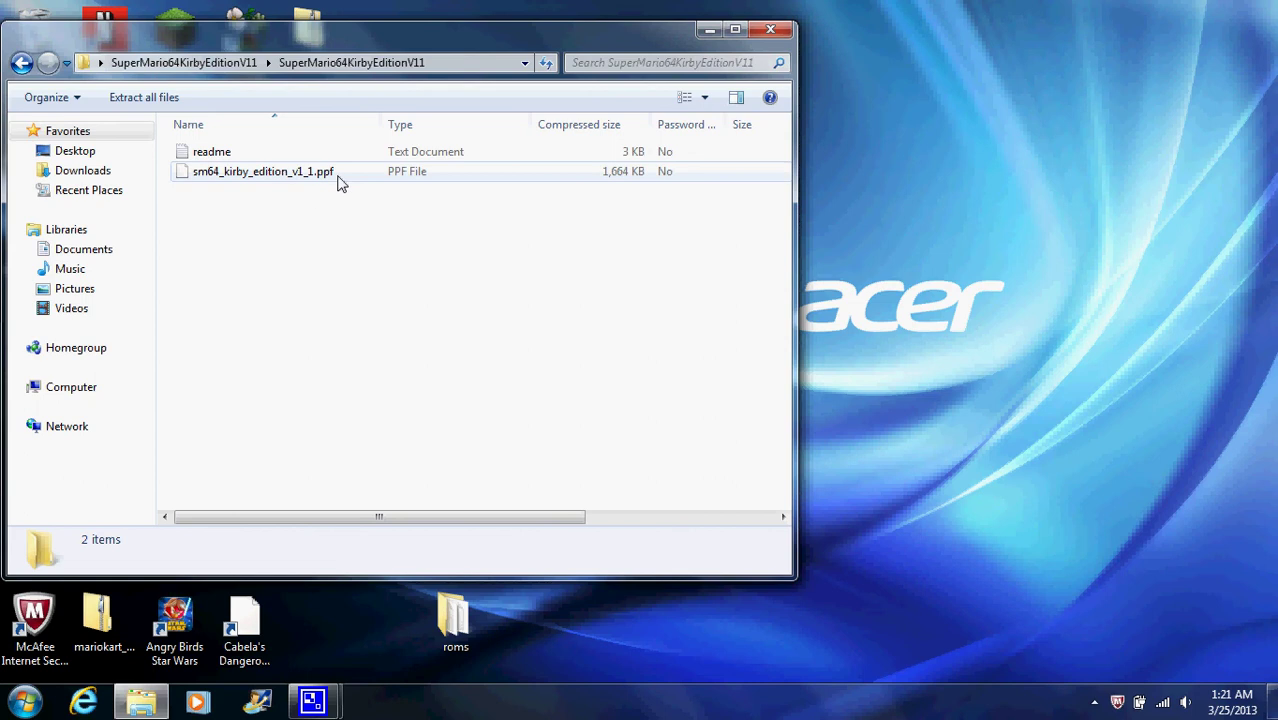
left_click(338, 181)
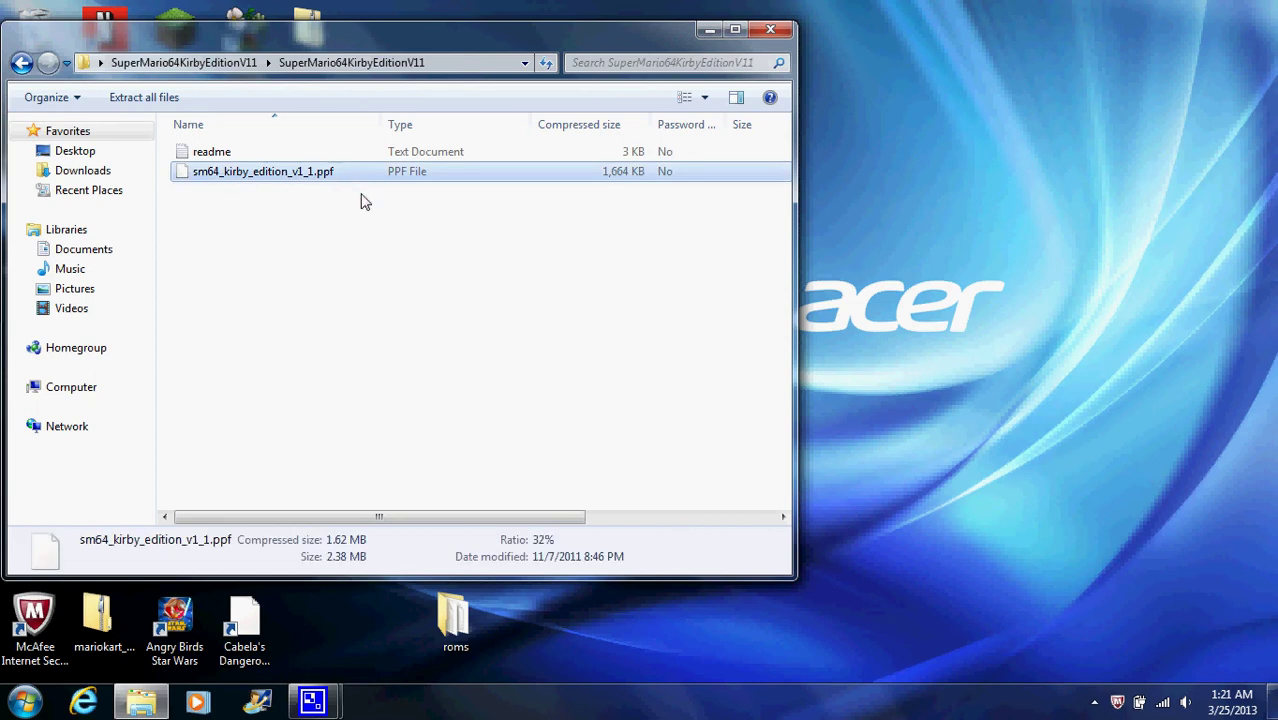
left_click(396, 184)
left_click(397, 176)
left_click(395, 185)
left_click(397, 178)
left_click(412, 208)
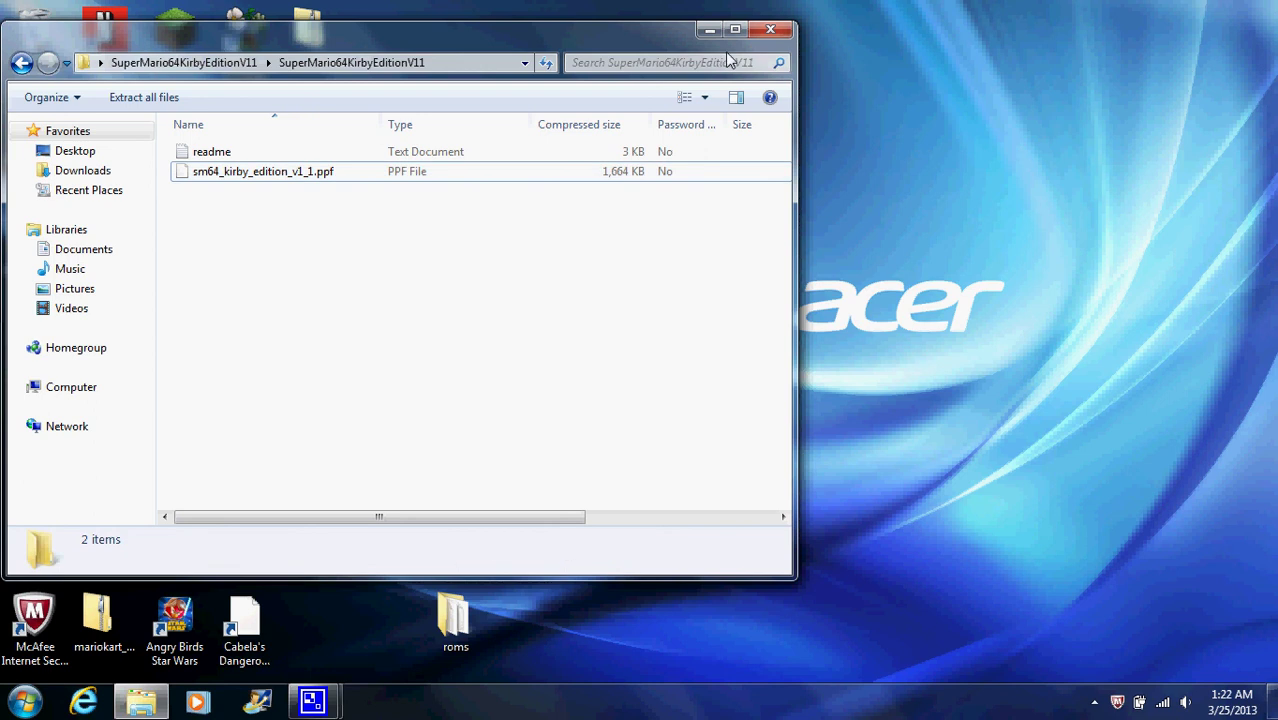
left_click(770, 30)
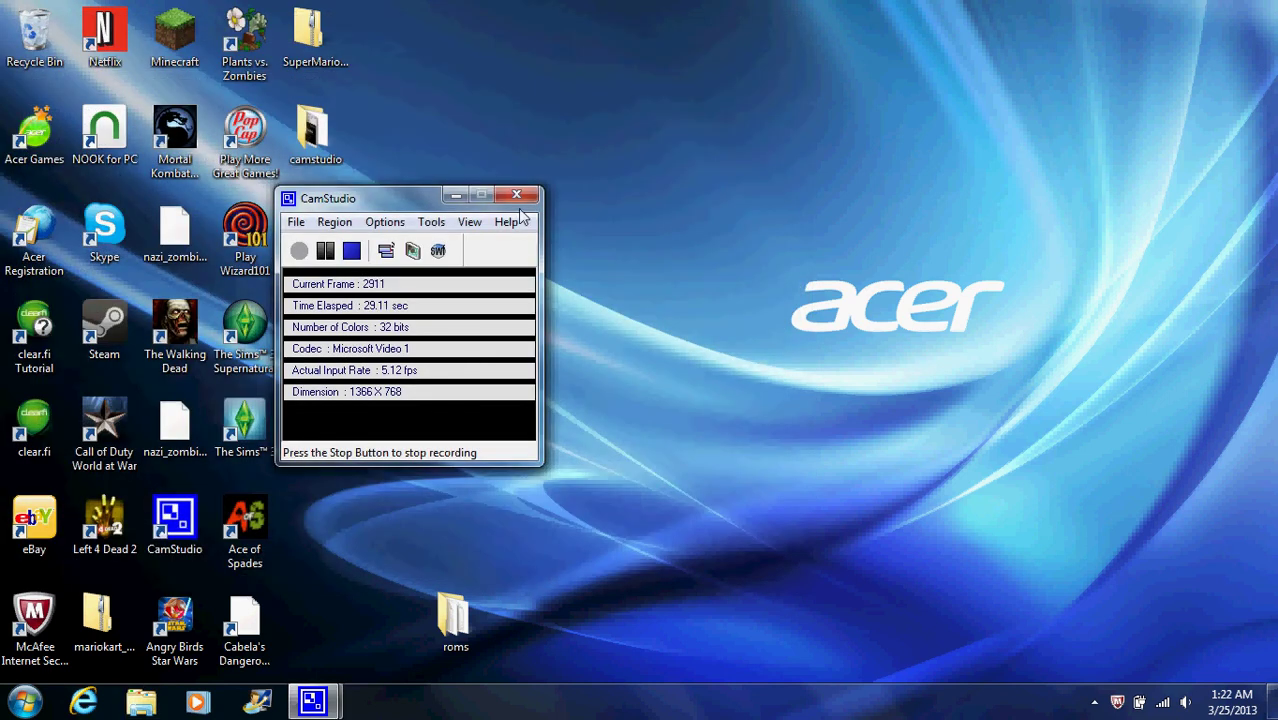
Move the CamStudio window aside and launch Project64 1.6.
left_click_drag(435, 200, 191, 134)
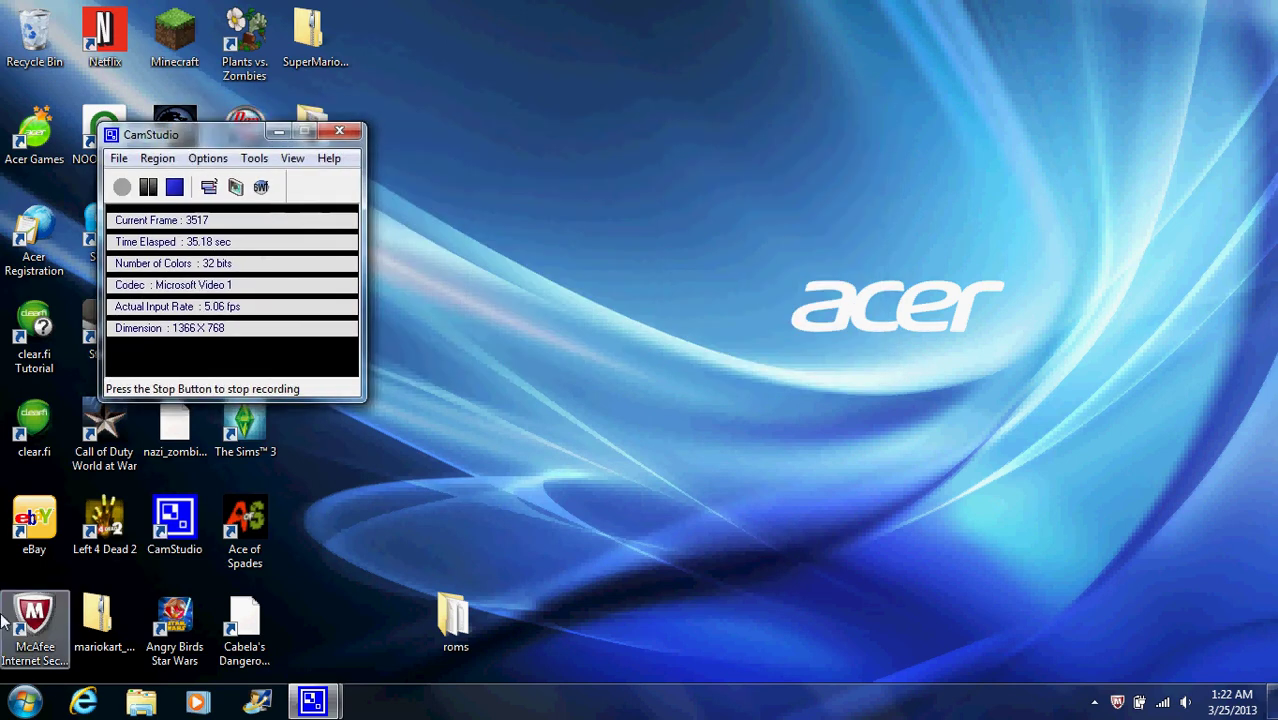
left_click(25, 702)
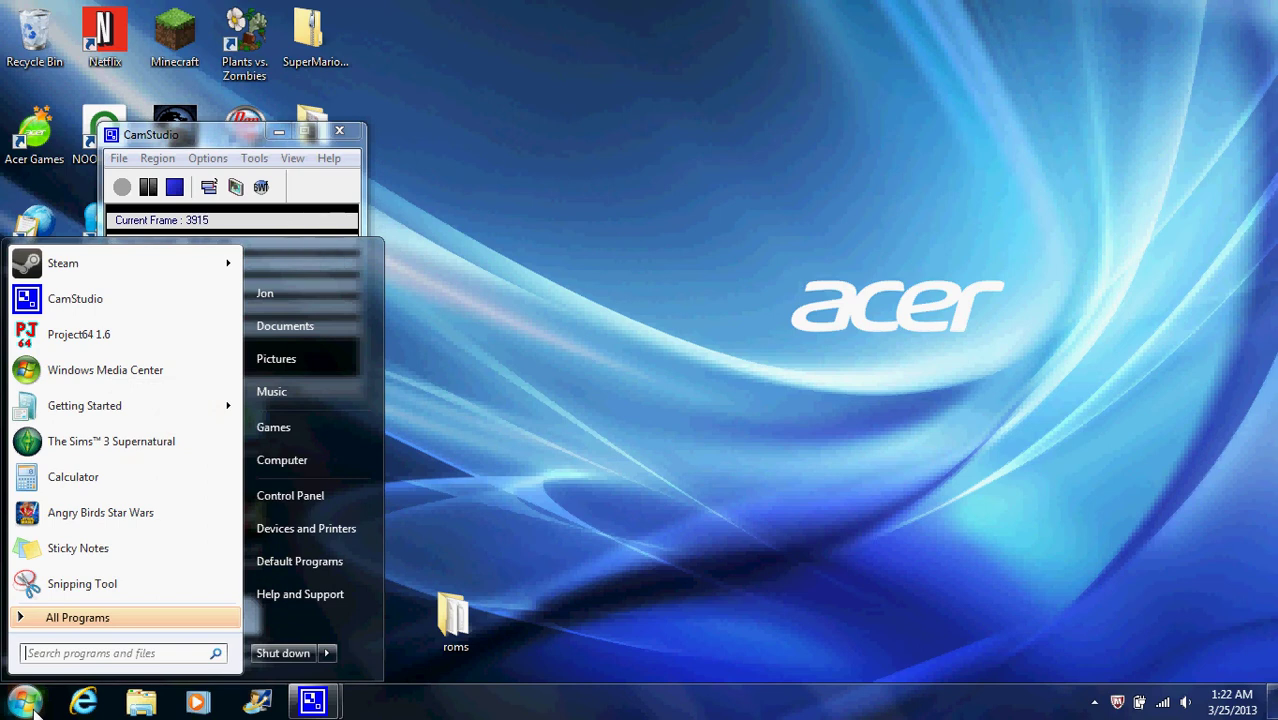
type("pro")
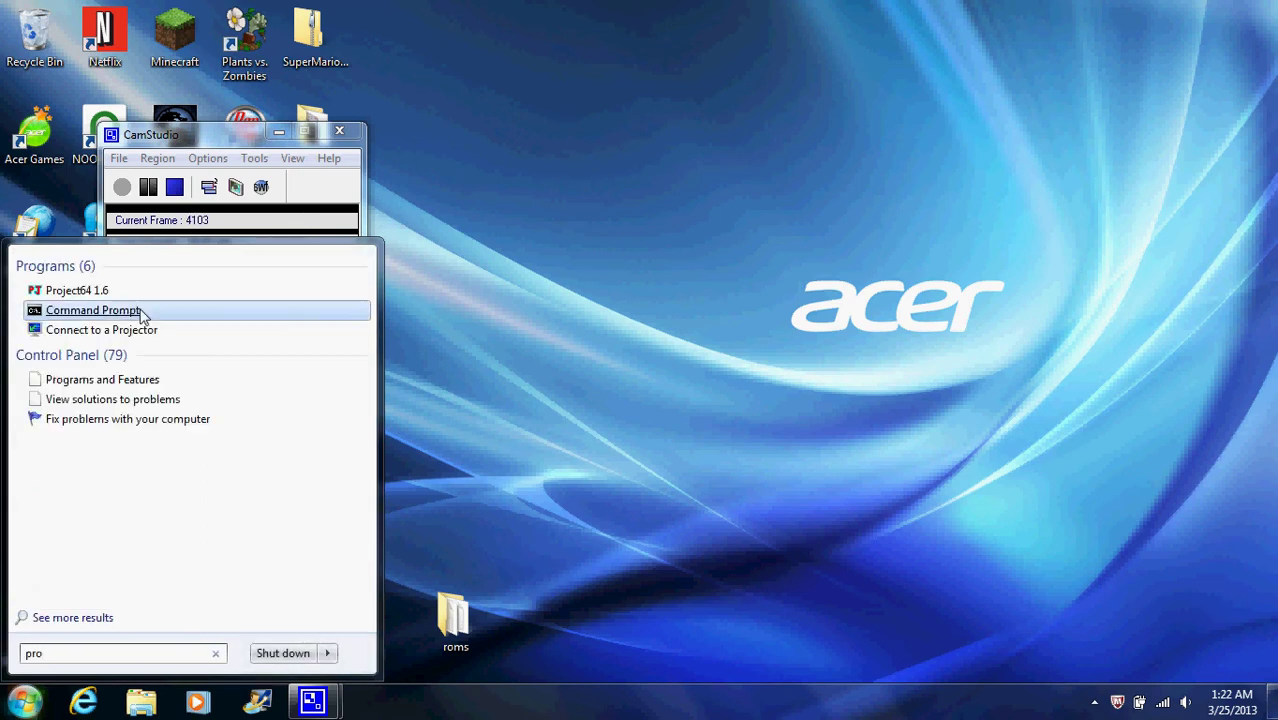
left_click(153, 295)
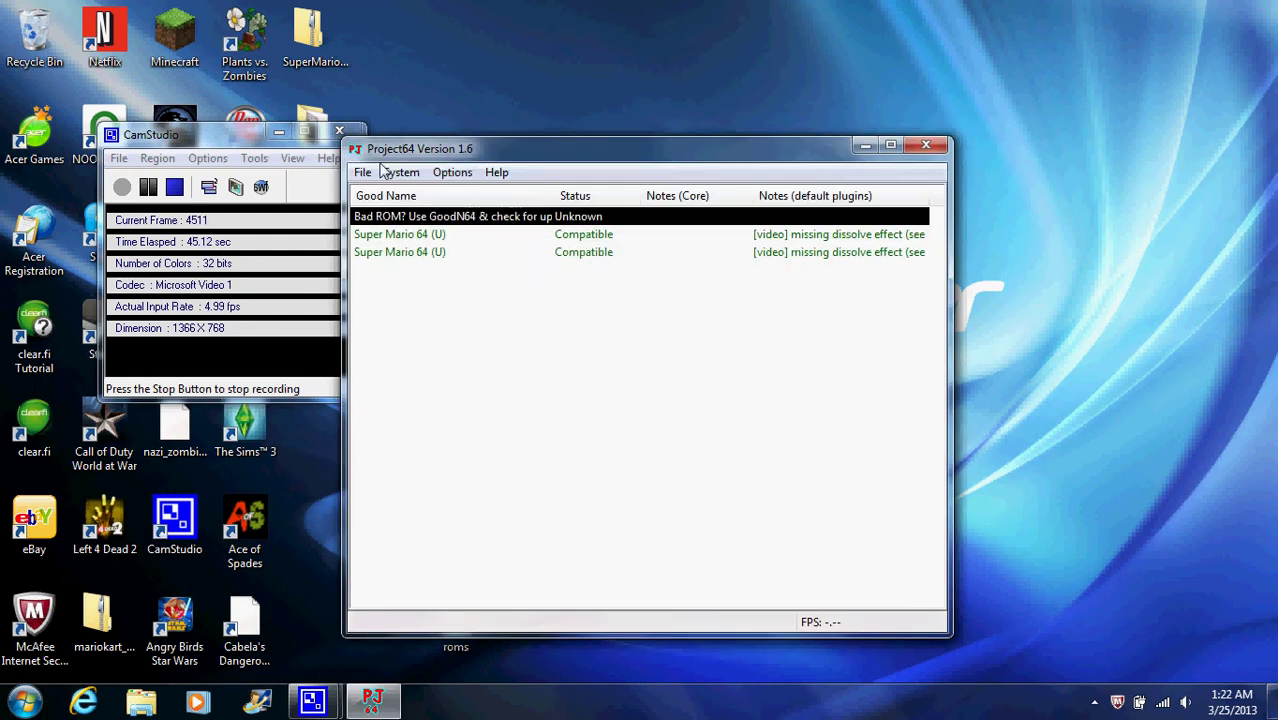
Load the "super mario 64 kirby edition.ext.z64" ROM to view its title screen, and close the emulator.
left_click(363, 173)
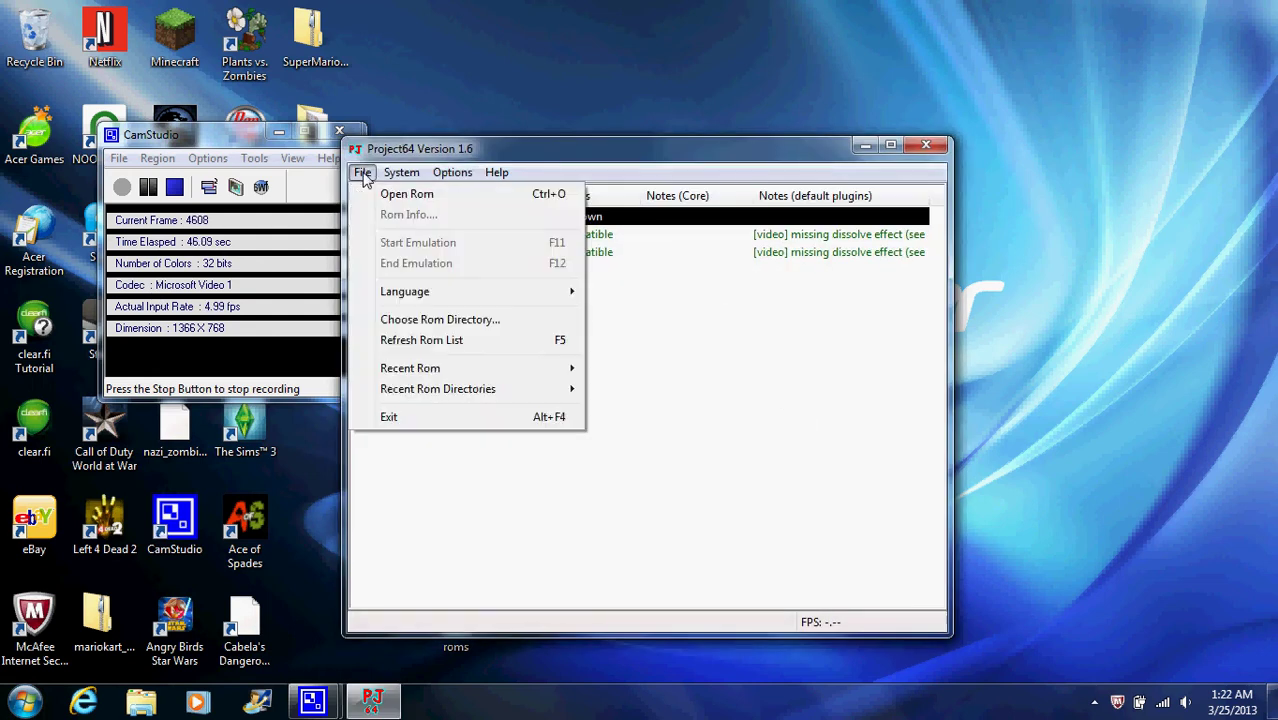
left_click(446, 204)
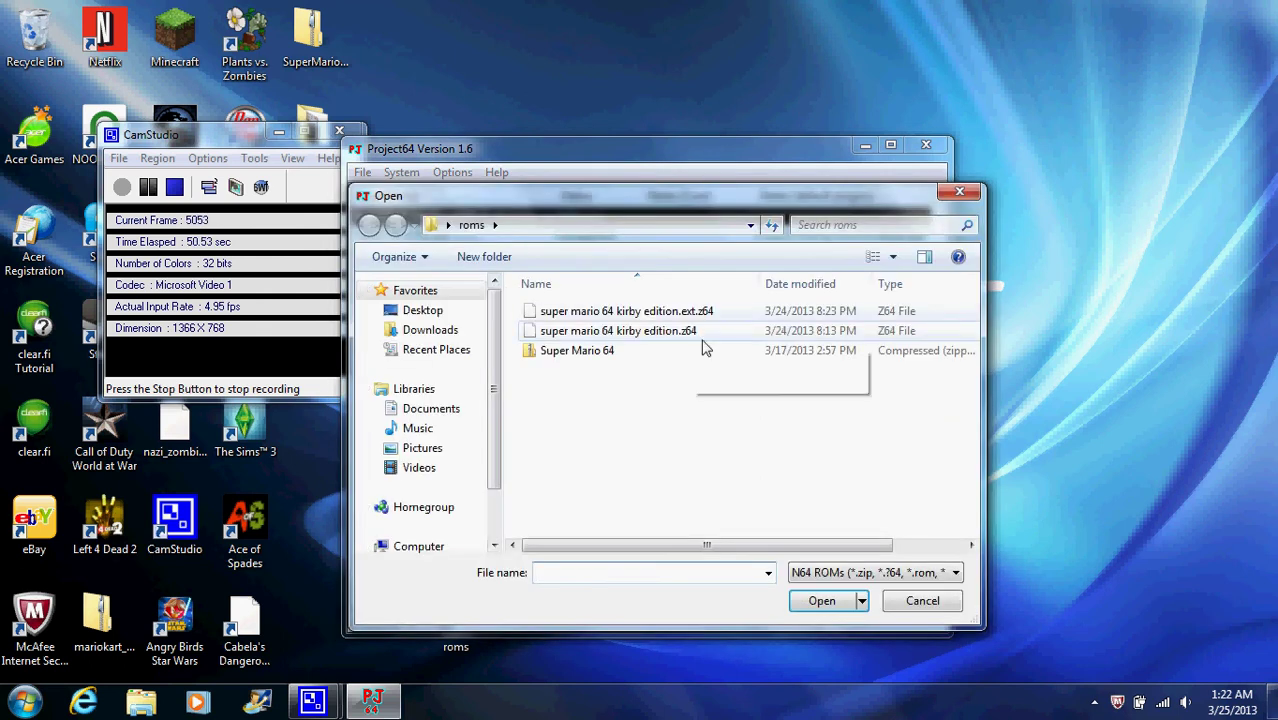
double_click(753, 312)
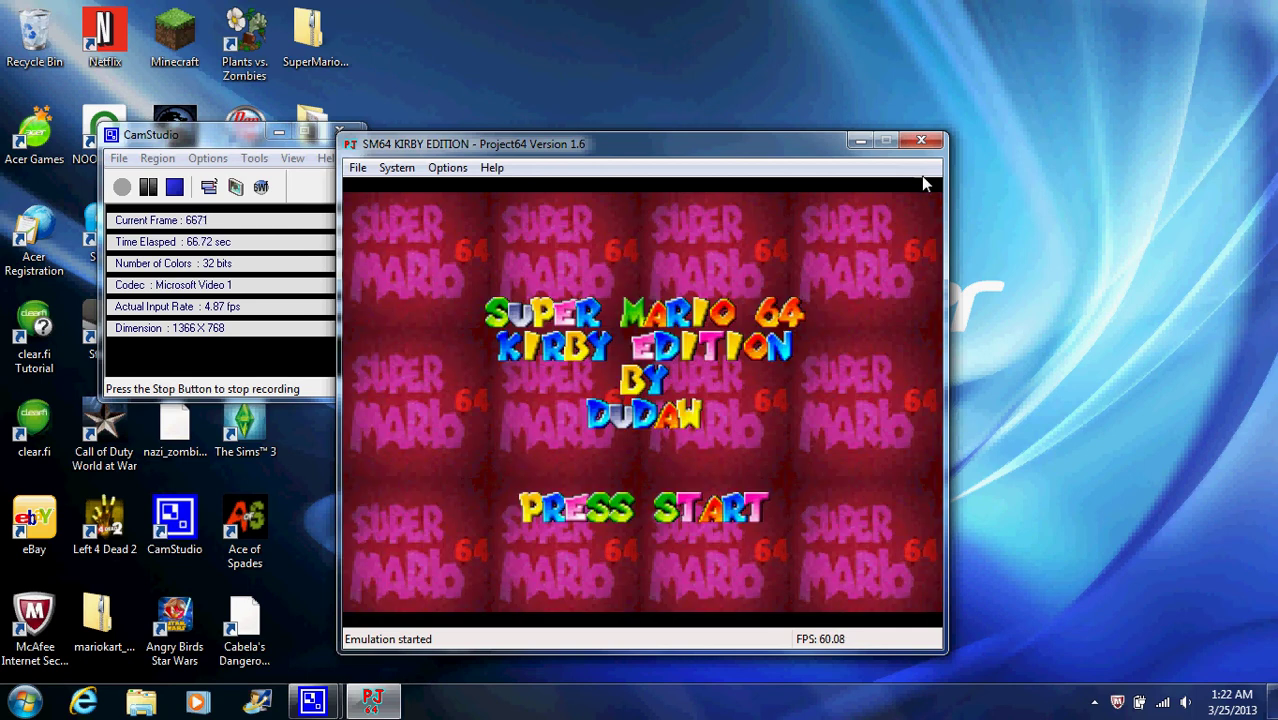
left_click(921, 142)
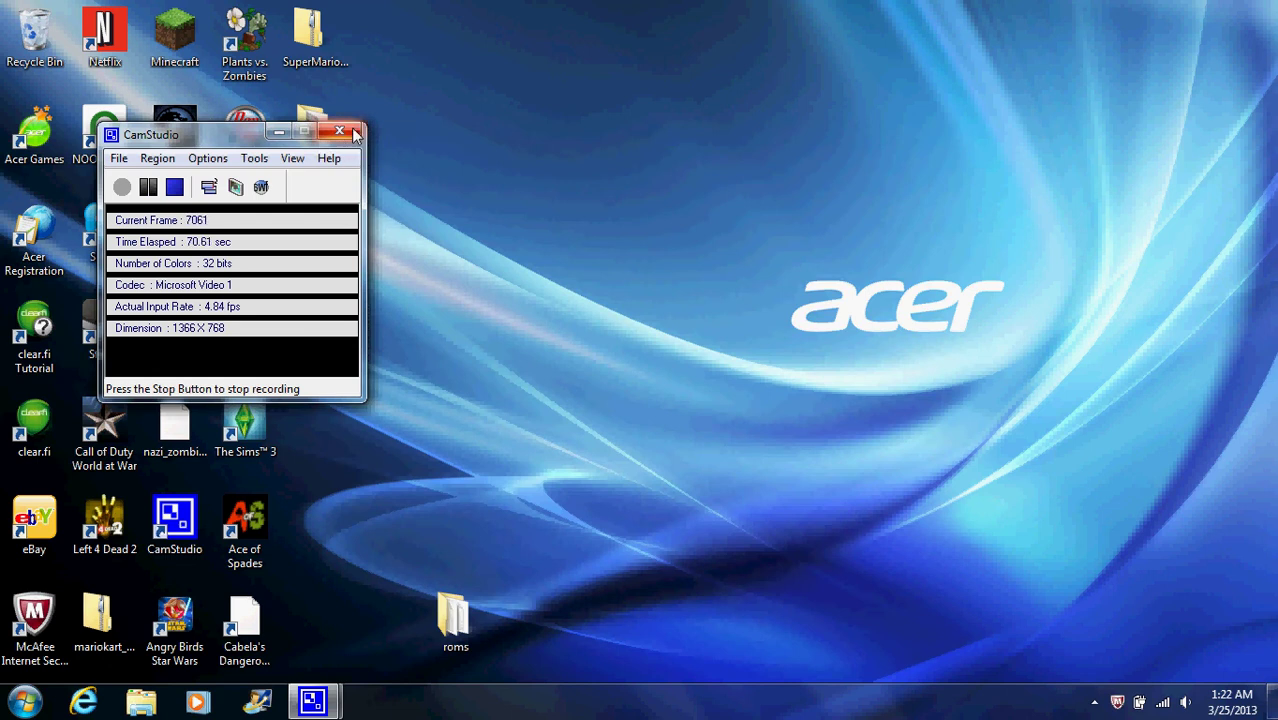
Move the CamStudio window clear of the desktop icons and permanently empty the Recycle Bin, closing its window.
left_click_drag(217, 137, 933, 133)
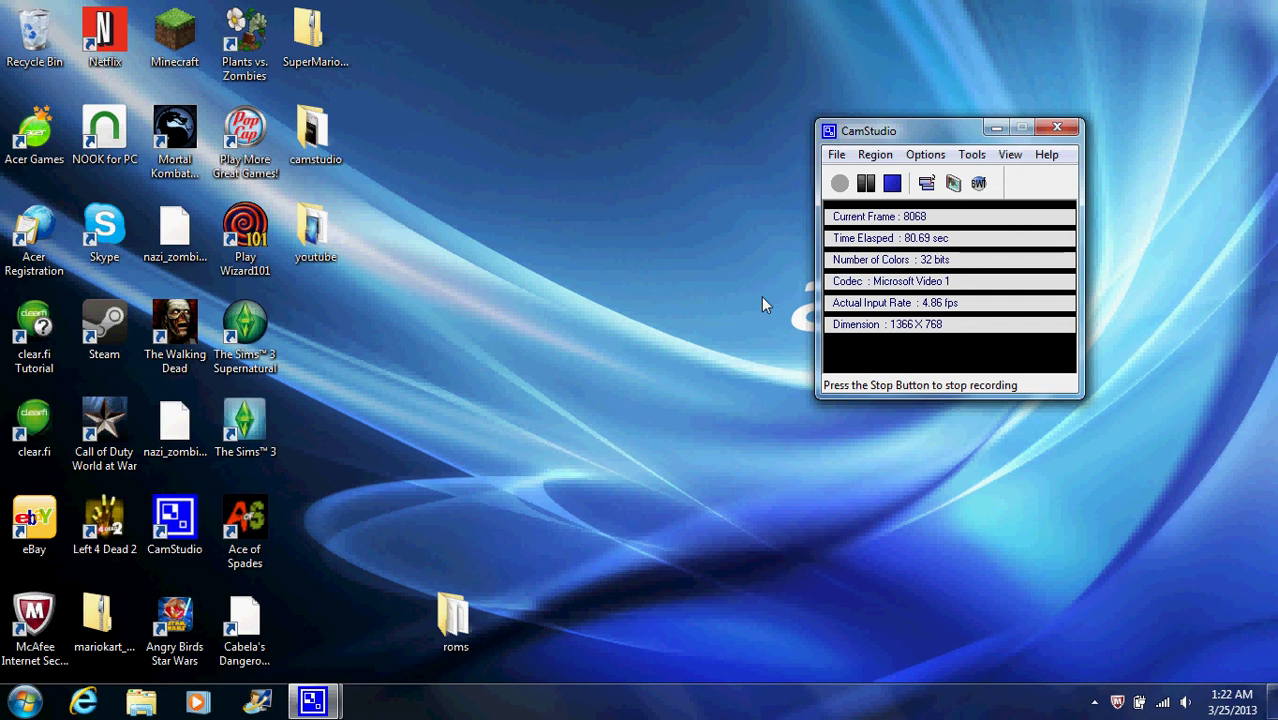
double_click(35, 35)
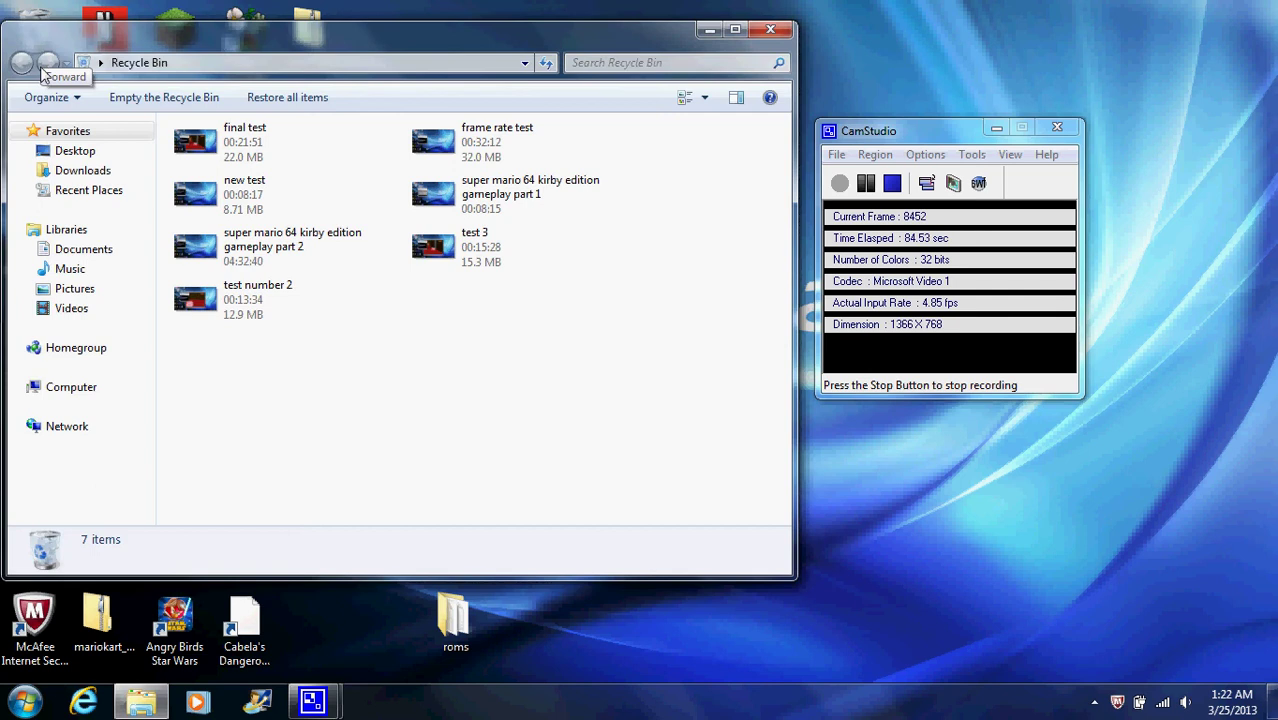
left_click(170, 100)
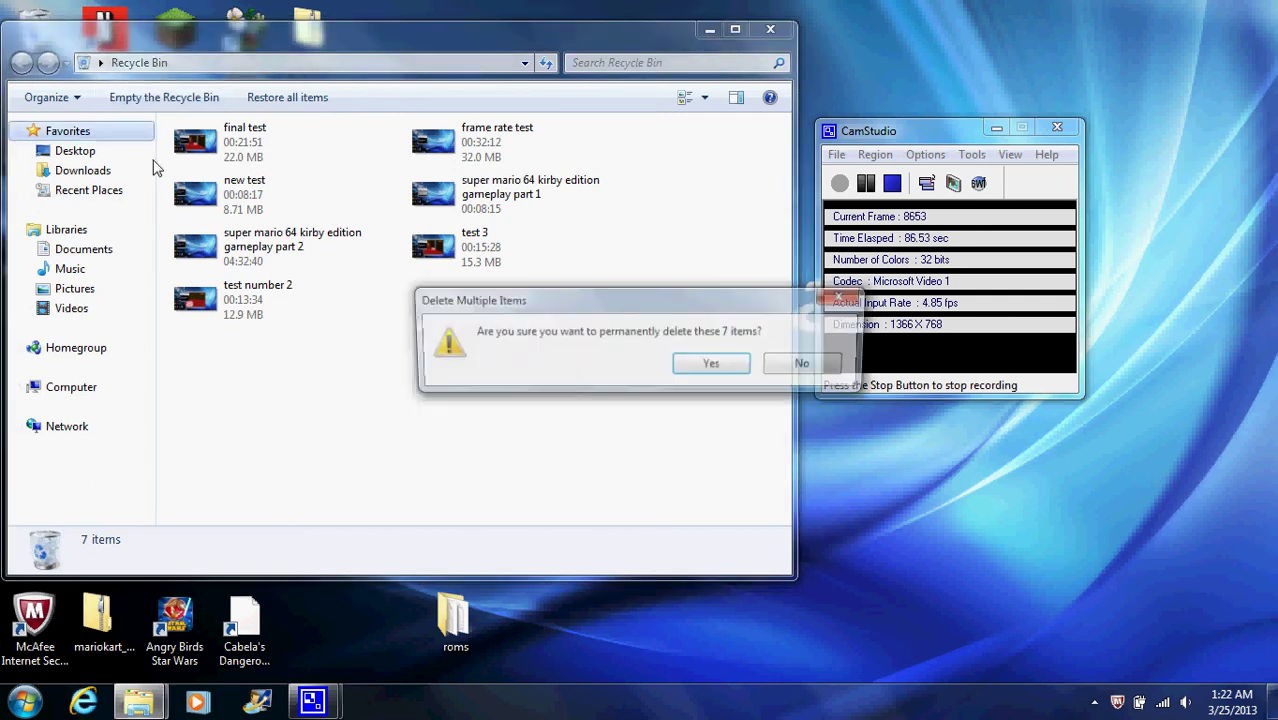
left_click(728, 366)
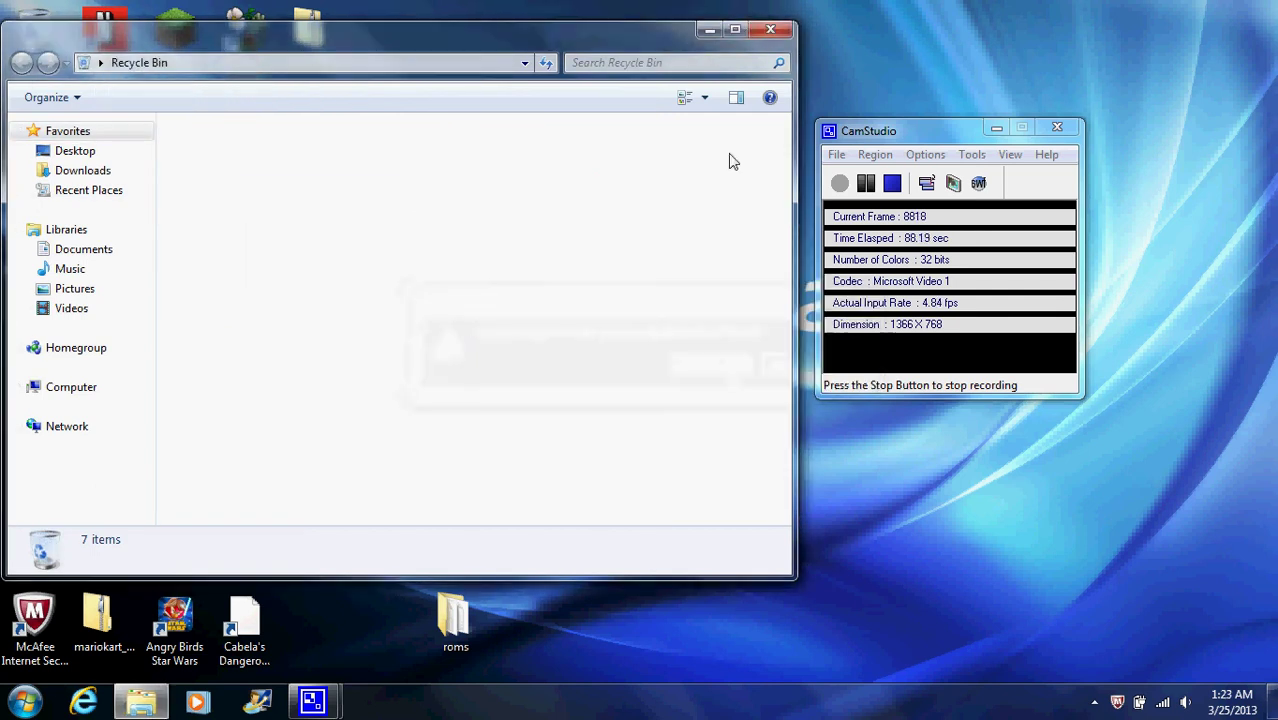
left_click(770, 29)
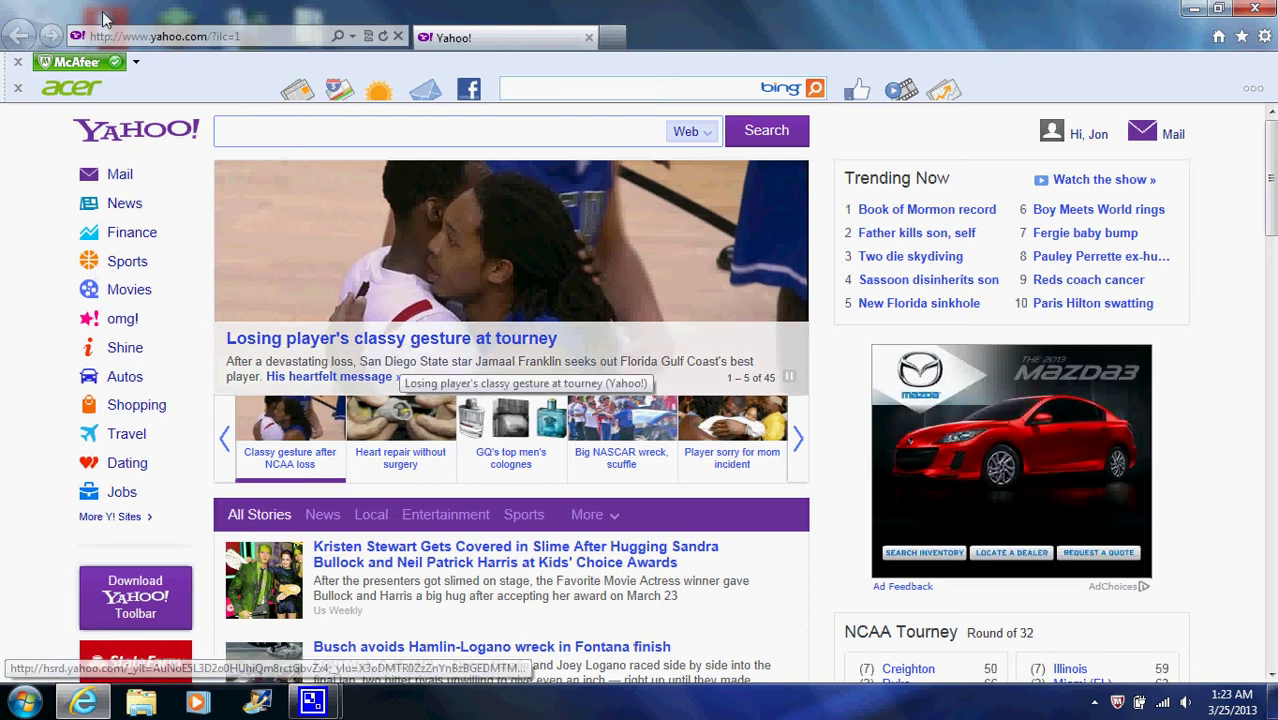
left_click(172, 38)
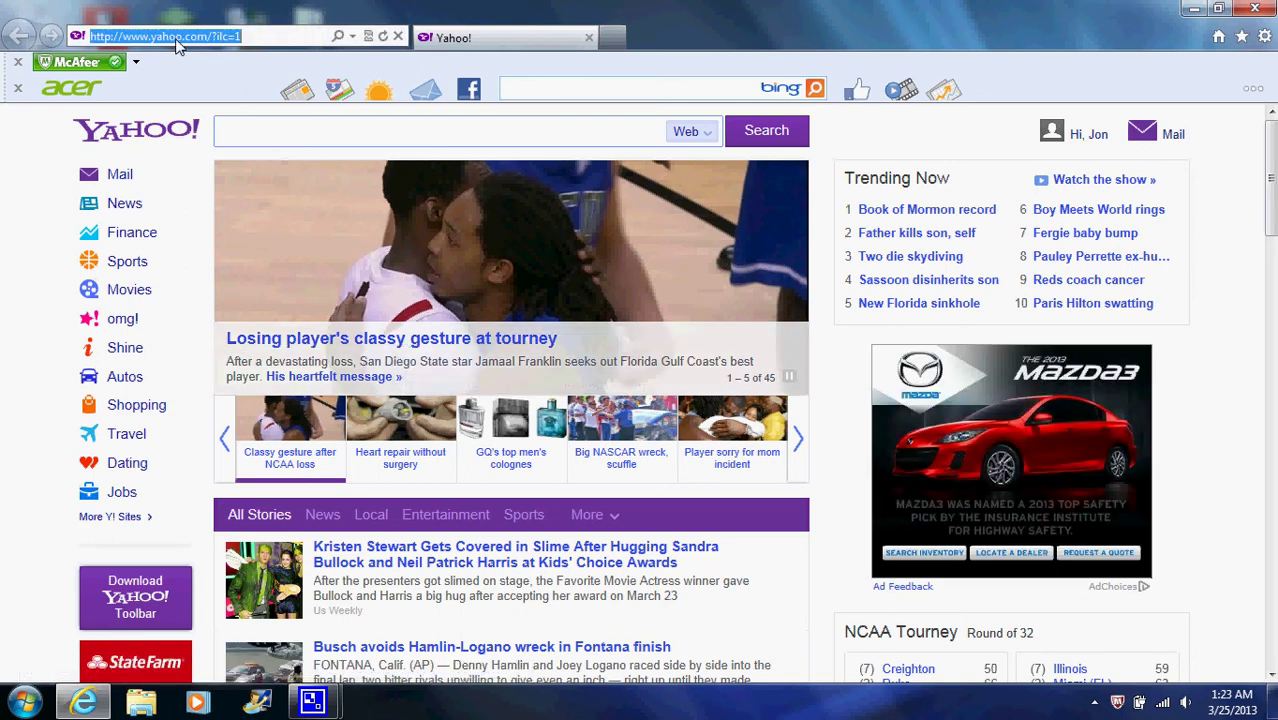
type("www.")
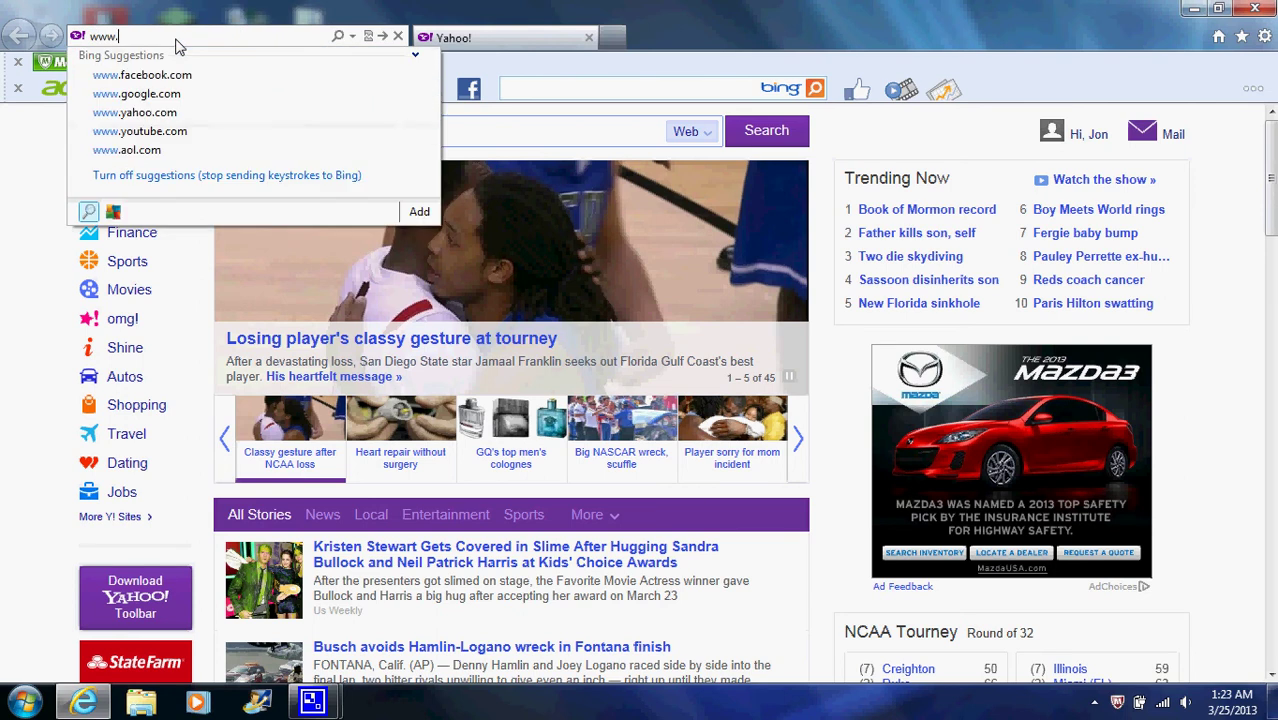
type("google.com")
key("Return")
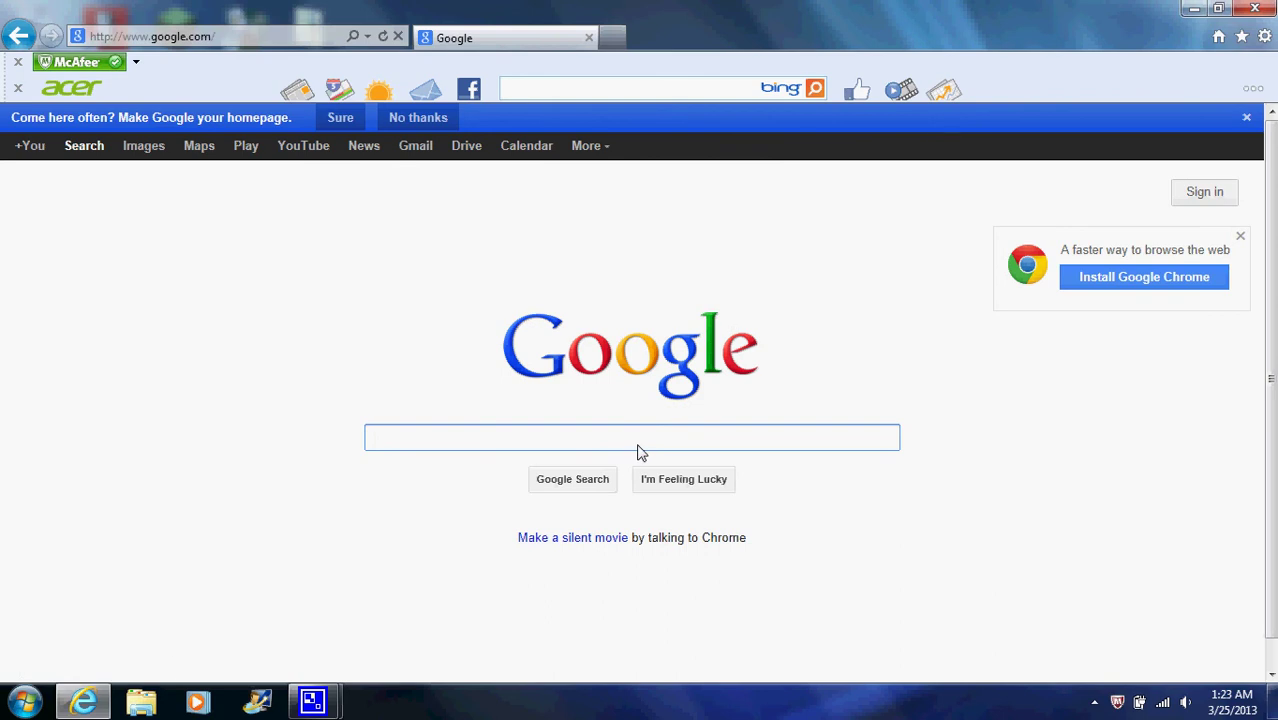
Search Google for "super mario 64 kirby edition".
type("s")
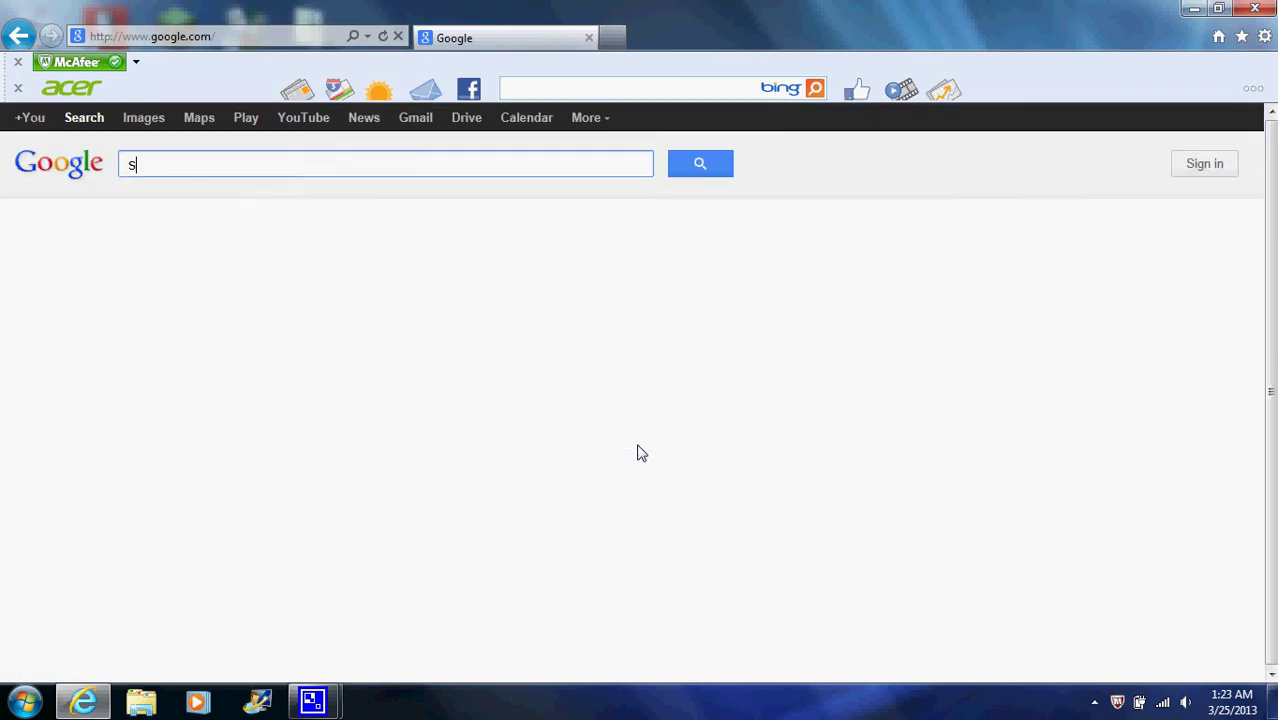
type("uper mario 64 kirby edition")
key("Return")
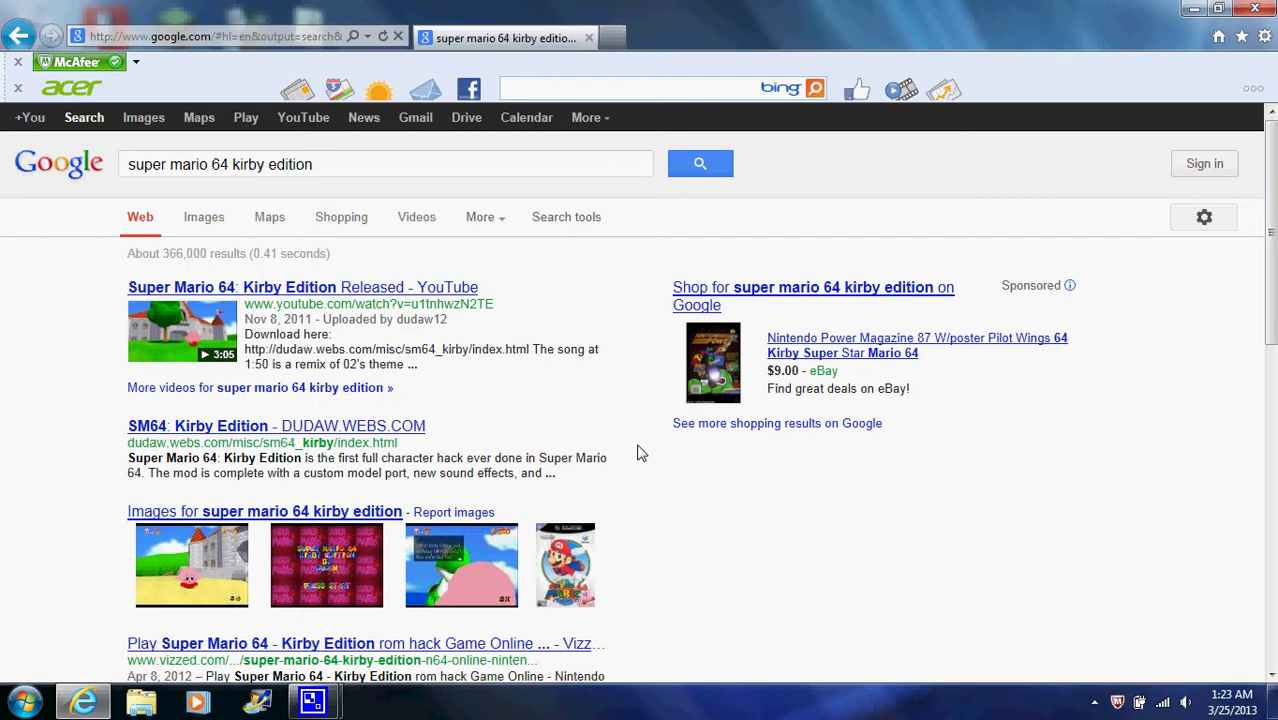
Look through the search results and open the YouTube video "Super Mario 64: Kirby Edition Released".
scroll(641, 453, "down", 1)
scroll(641, 453, "down", 10)
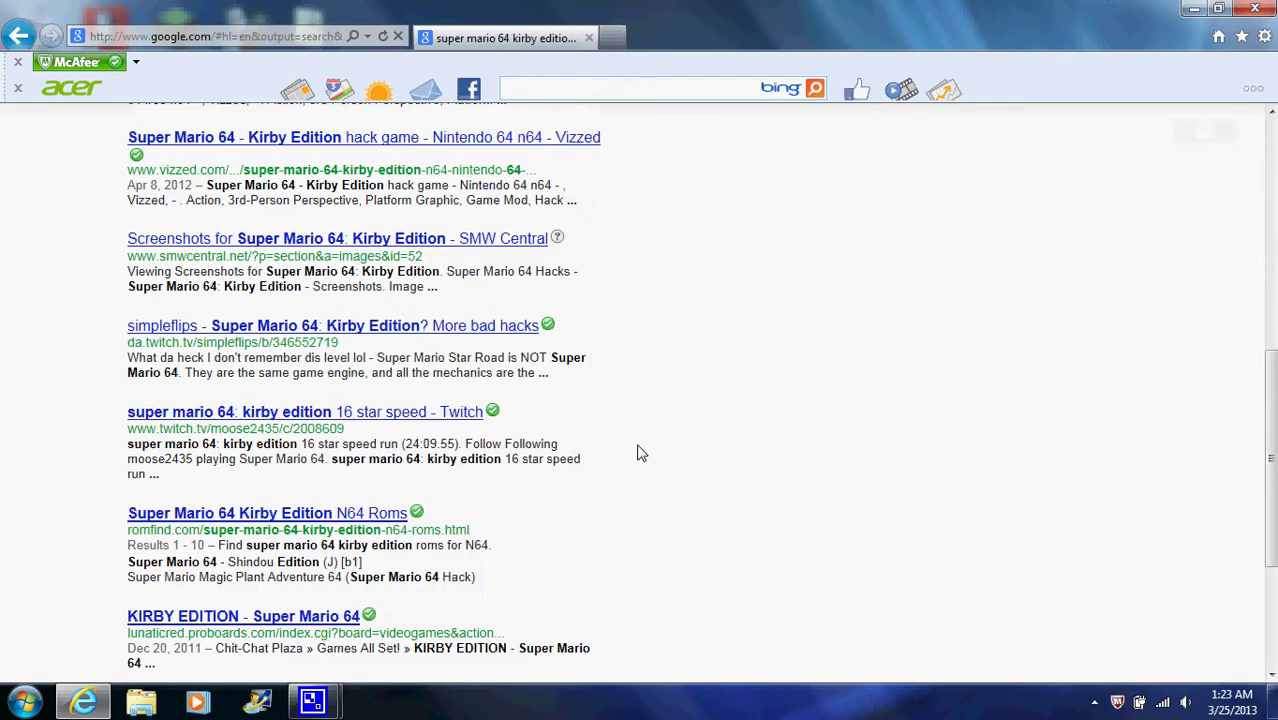
scroll(641, 453, "up", 10)
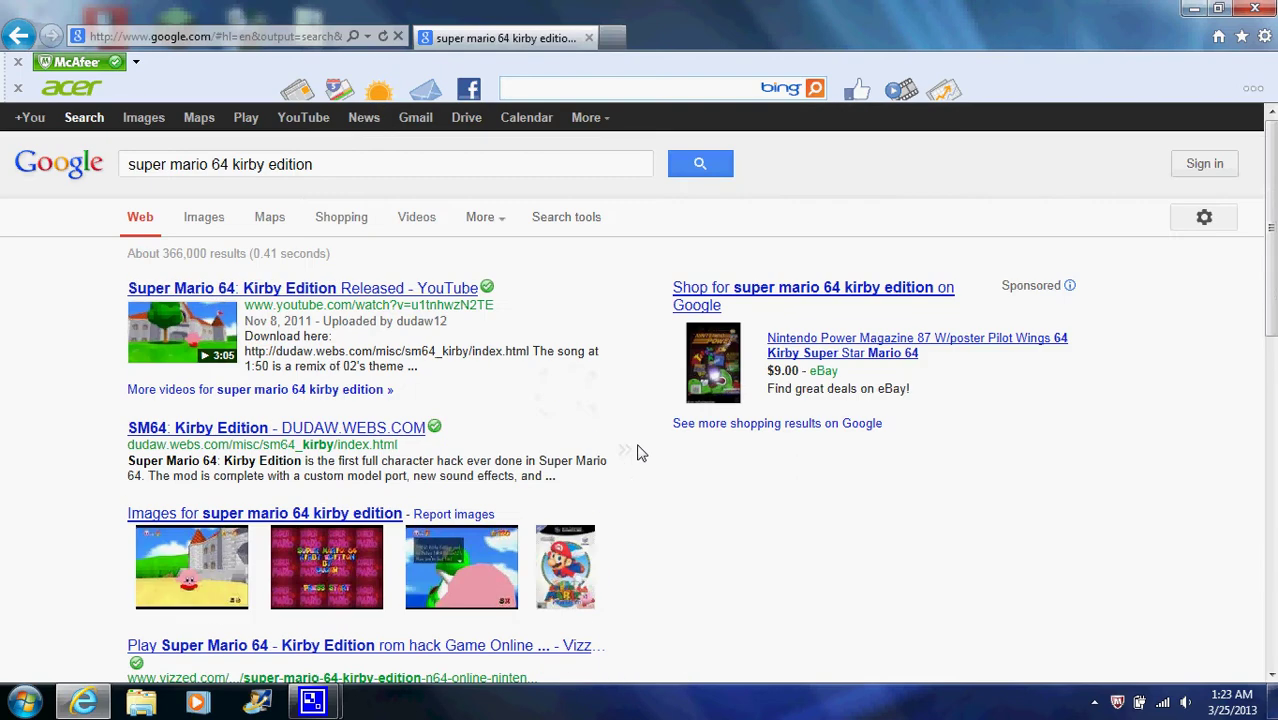
scroll(334, 367, "down", 10)
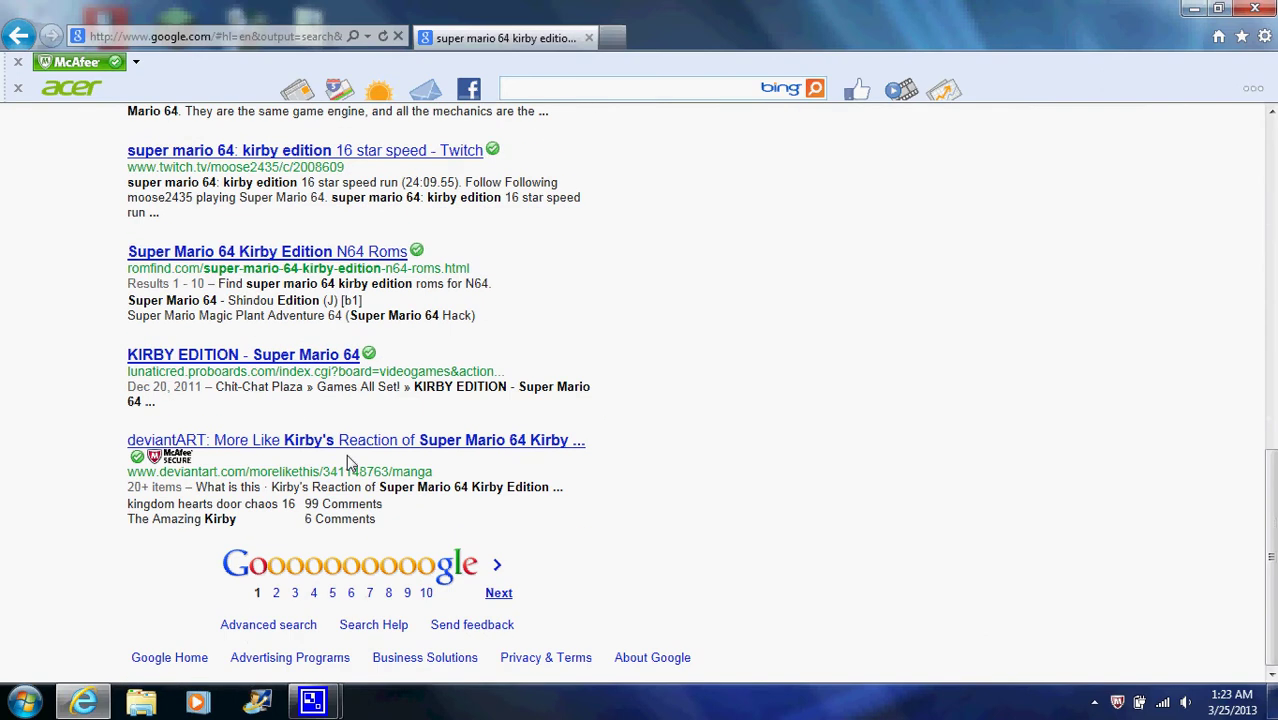
scroll(277, 600, "up", 10)
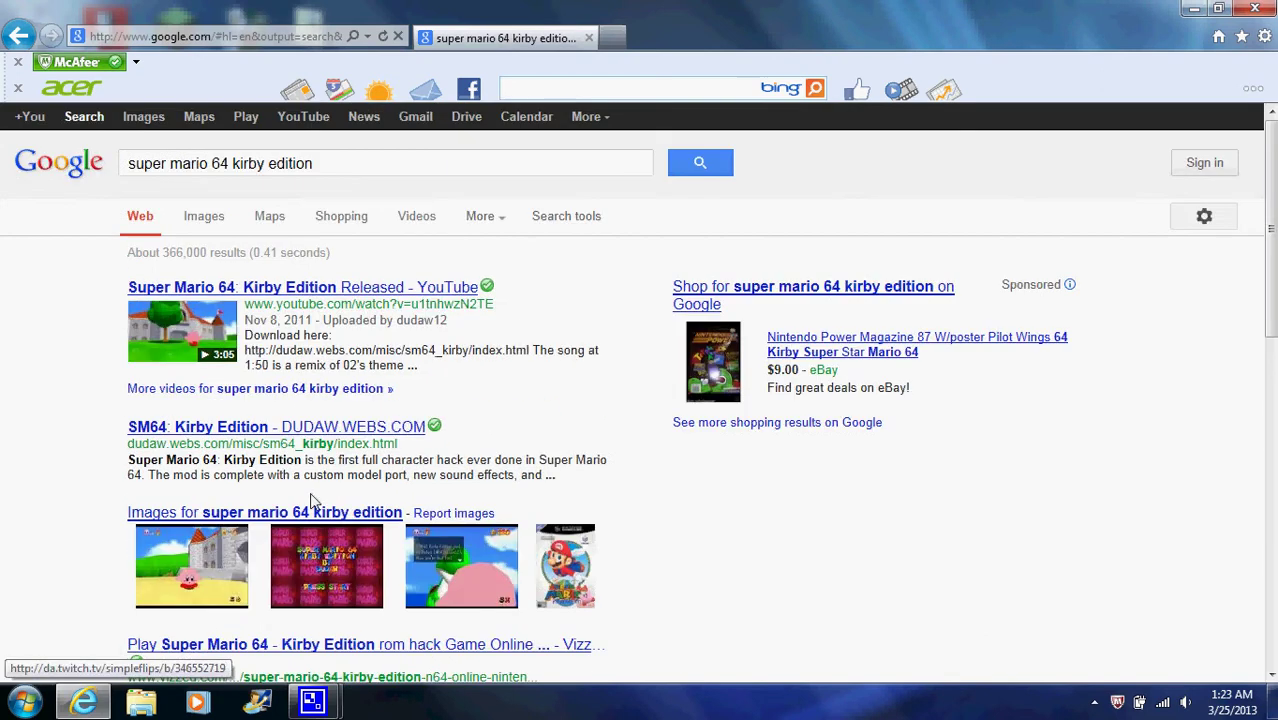
left_click(366, 289)
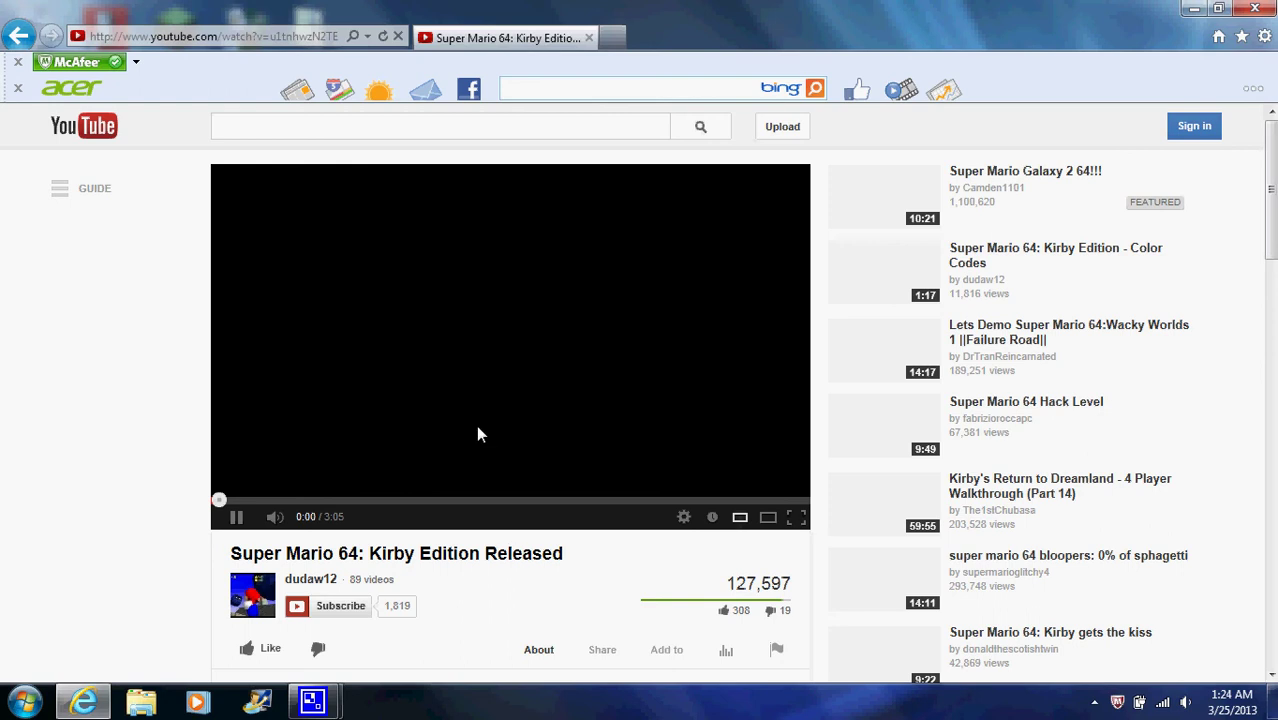
Expand the video's description and open its dudaw.webs.com download link.
scroll(497, 545, "down", 1)
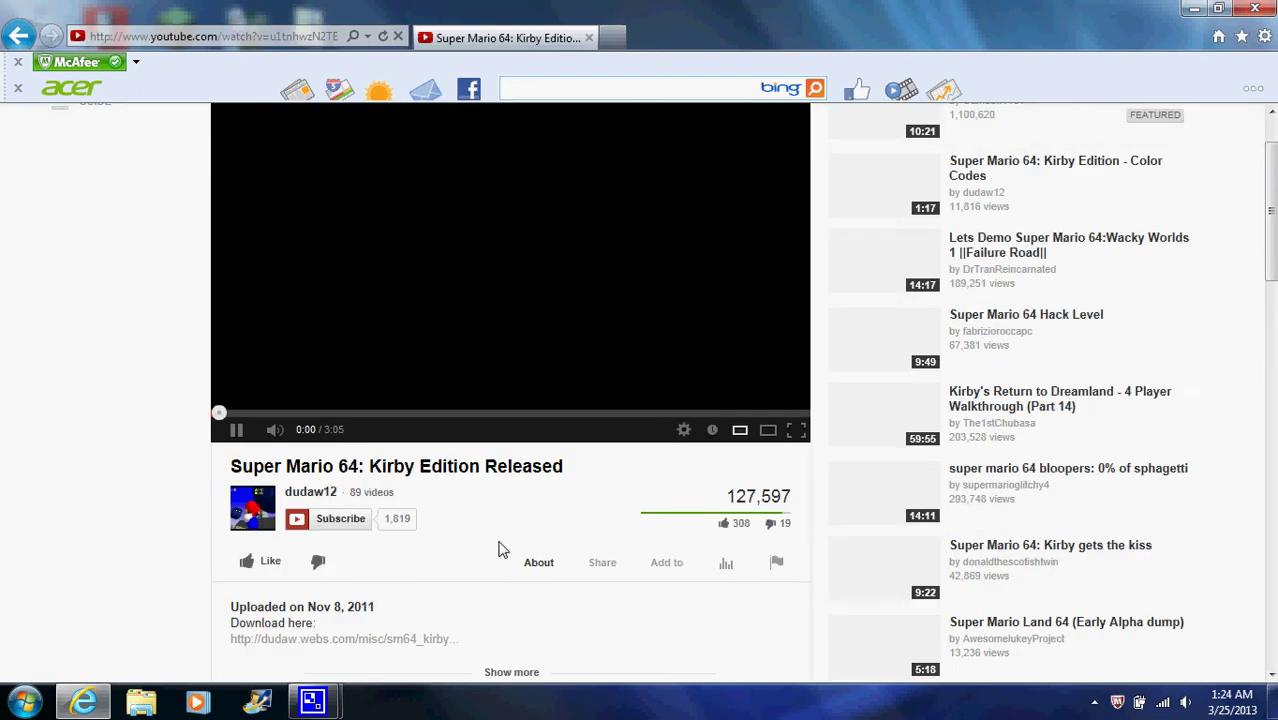
scroll(499, 547, "down", 2)
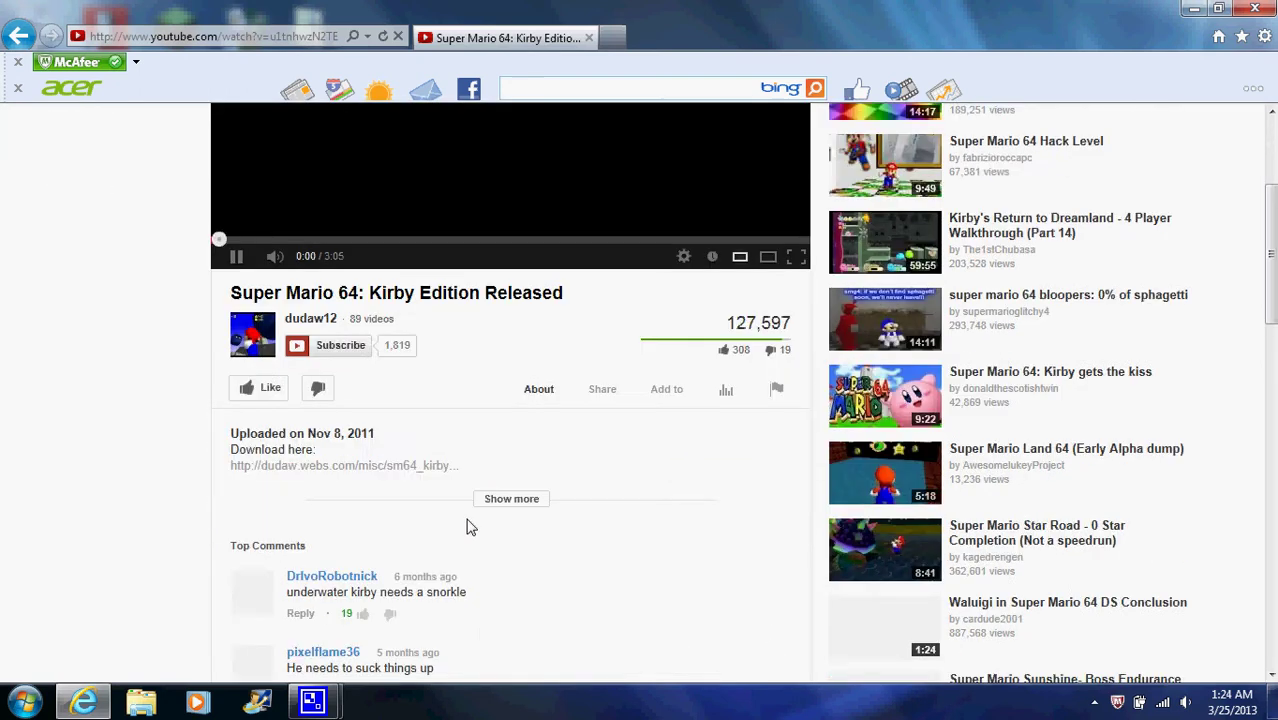
scroll(424, 390, "down", 1)
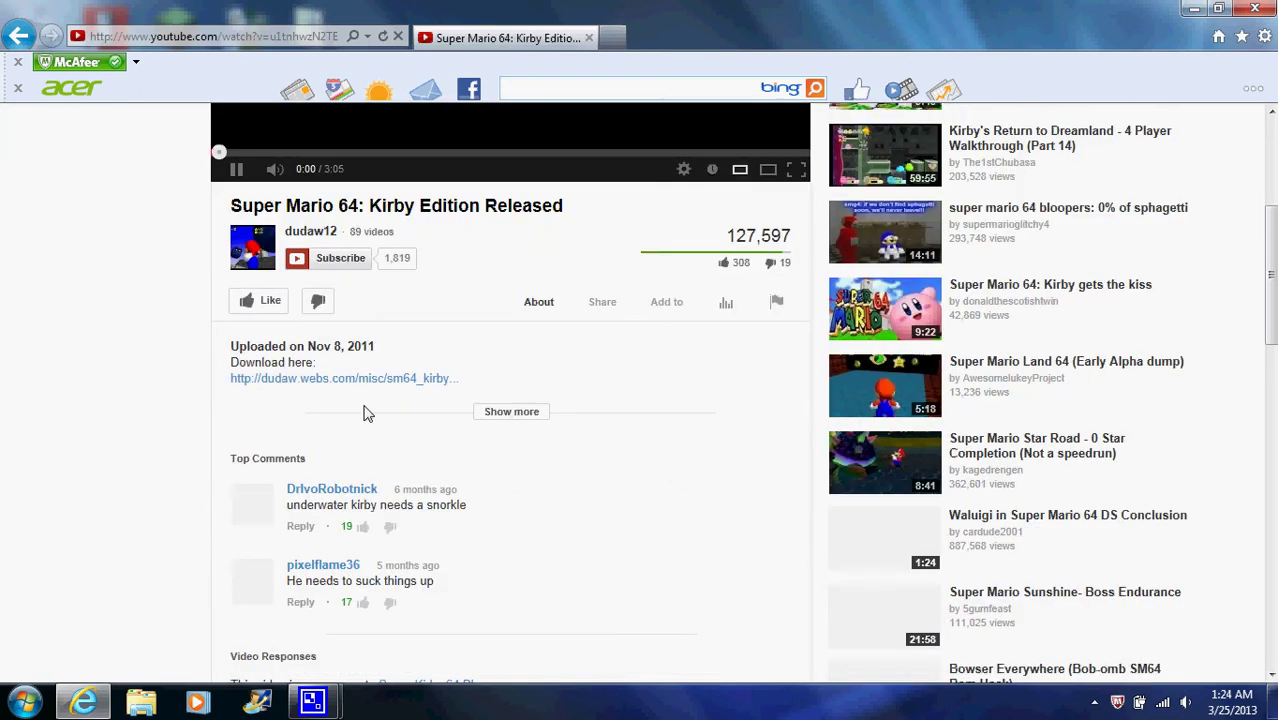
left_click(507, 421)
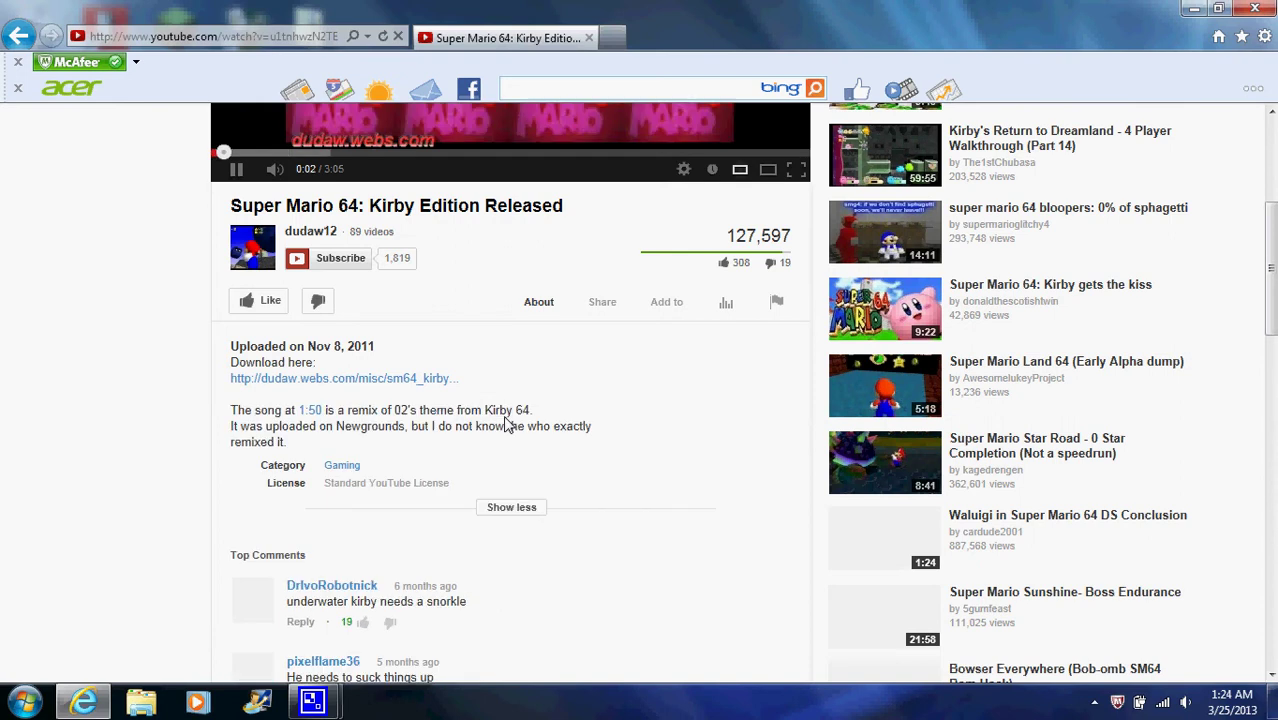
left_click(375, 381)
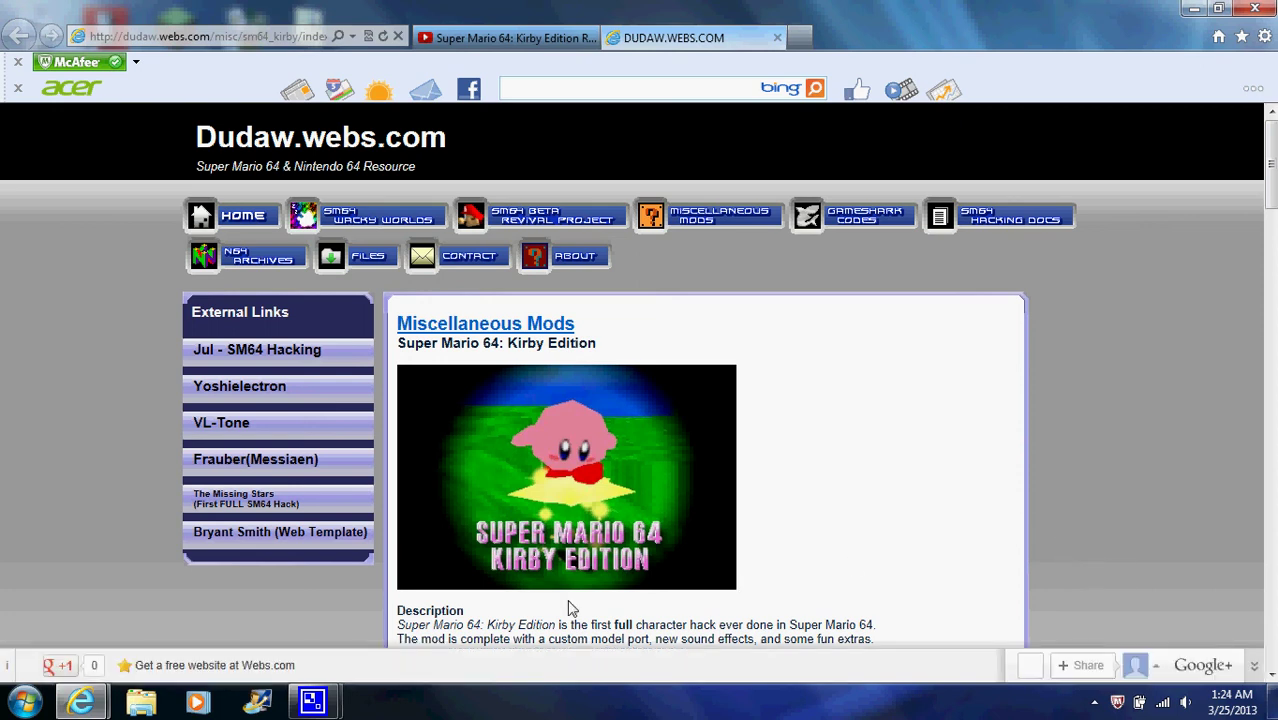
Review the description and download section of the Kirby Edition page, and close the YouTube tab.
scroll(568, 605, "down", 5)
scroll(562, 594, "up", 4)
scroll(561, 593, "up", 1)
scroll(561, 591, "down", 4)
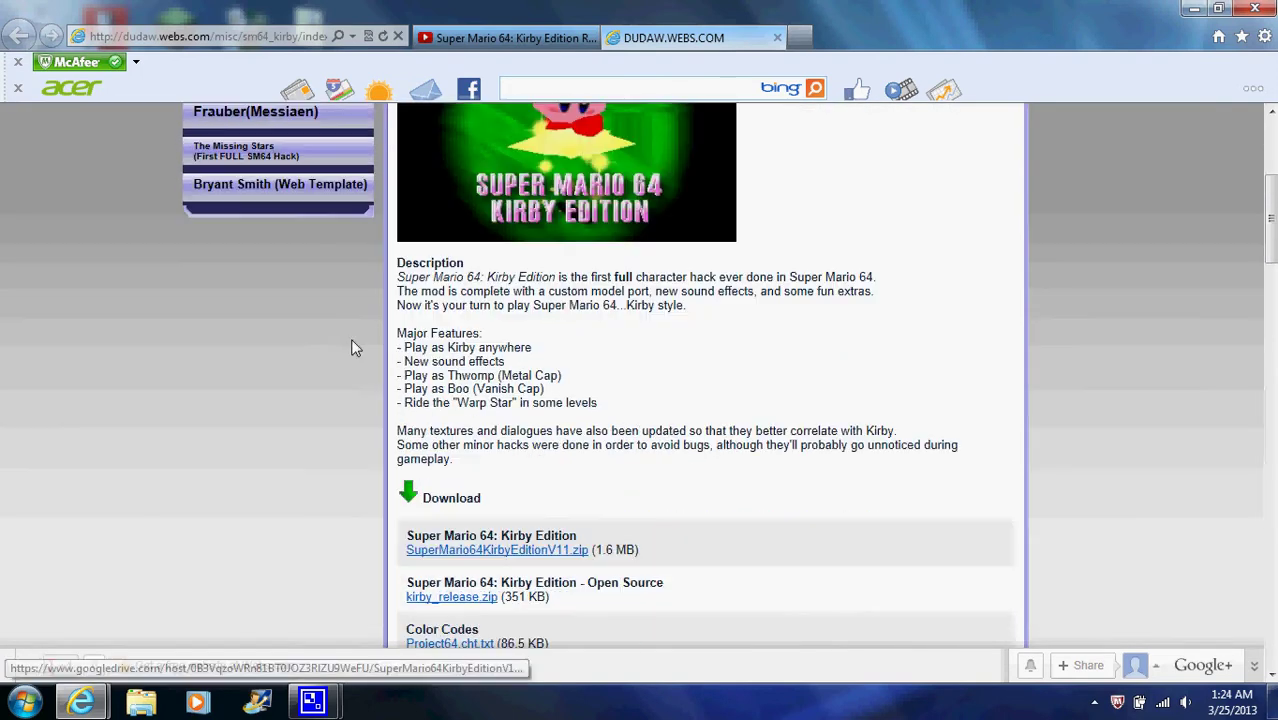
left_click(589, 38)
scroll(615, 395, "up", 2)
scroll(612, 388, "up", 1)
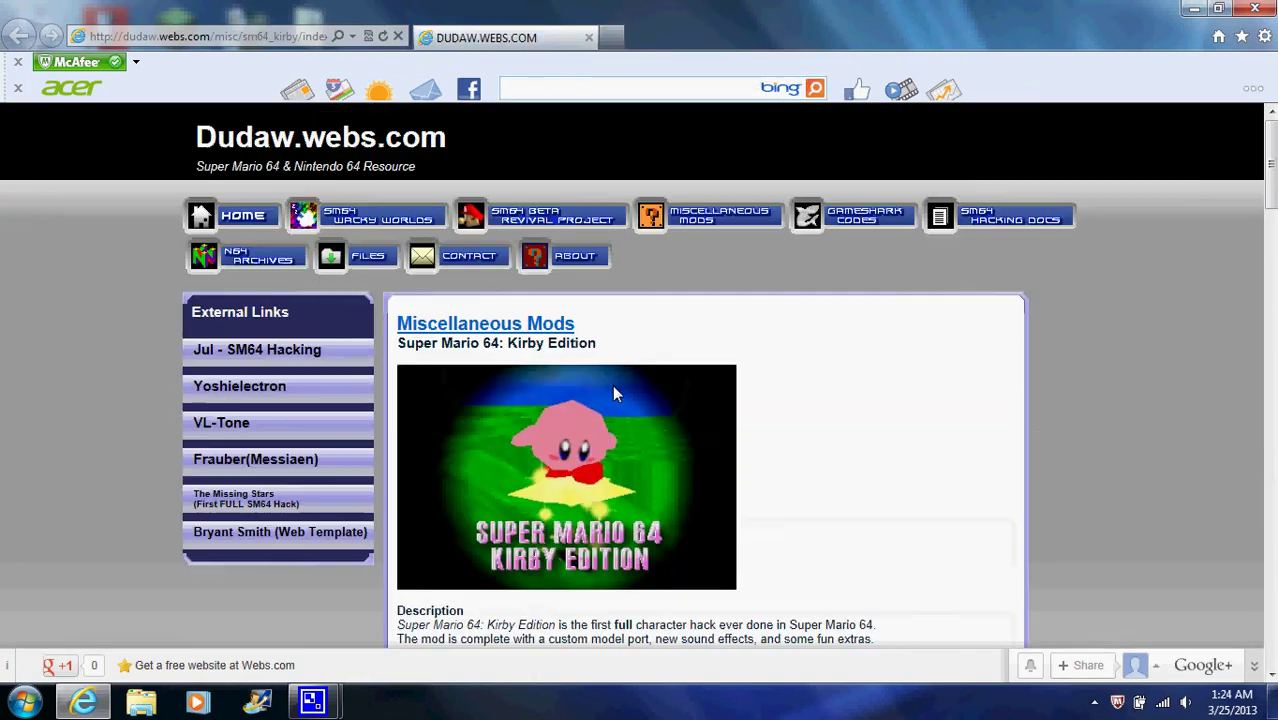
Review the SuperMario64KirbyEditionV11.zip link in the page's download section, and minimize the browser window.
scroll(612, 386, "down", 5)
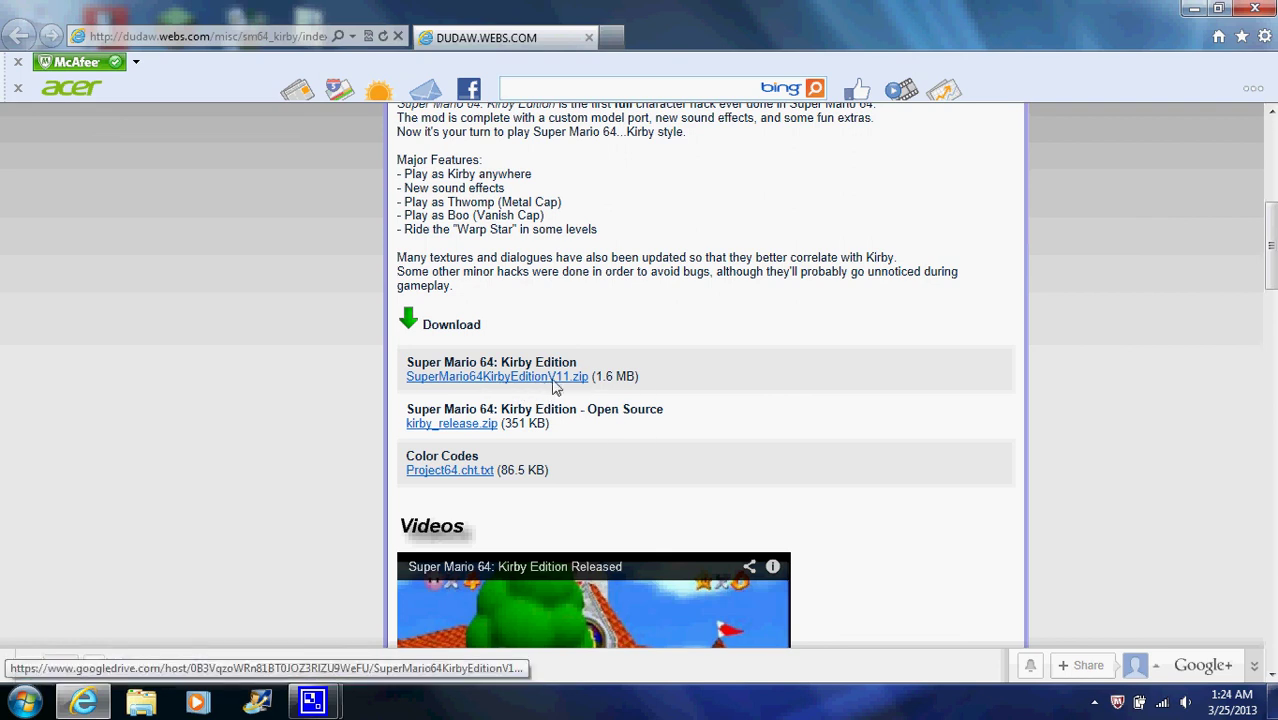
scroll(534, 373, "up", 5)
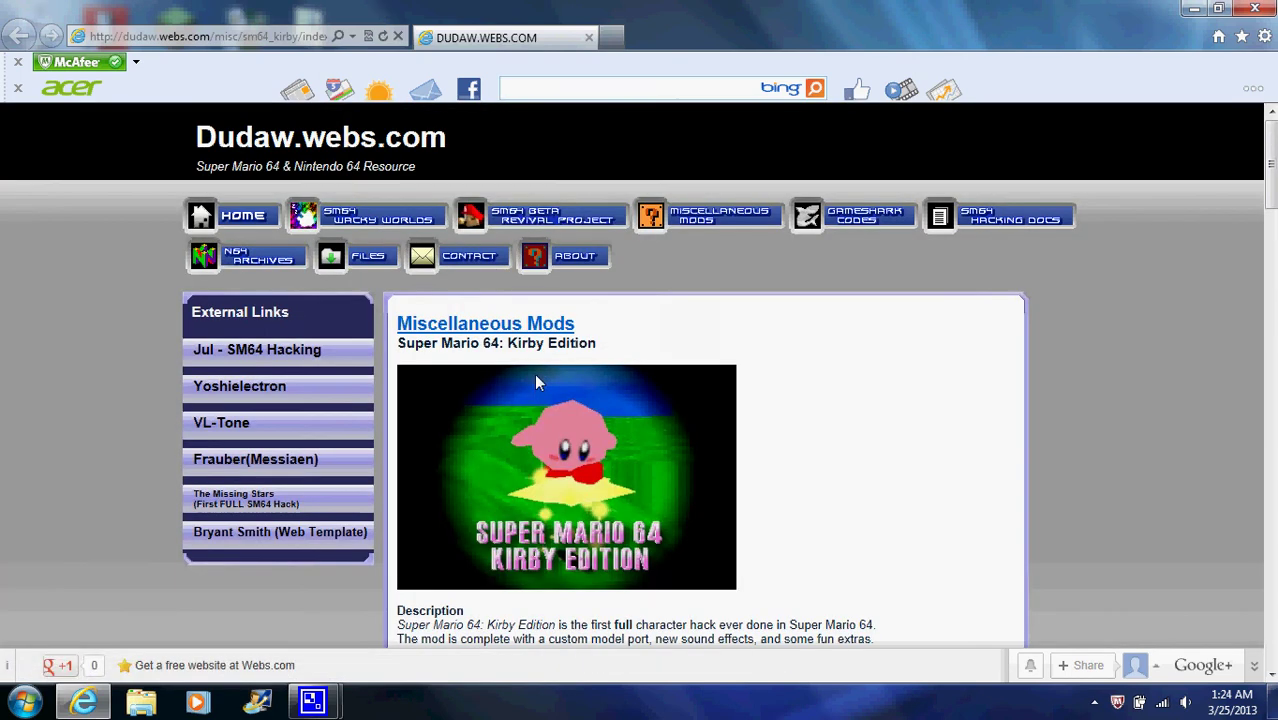
left_click(1193, 10)
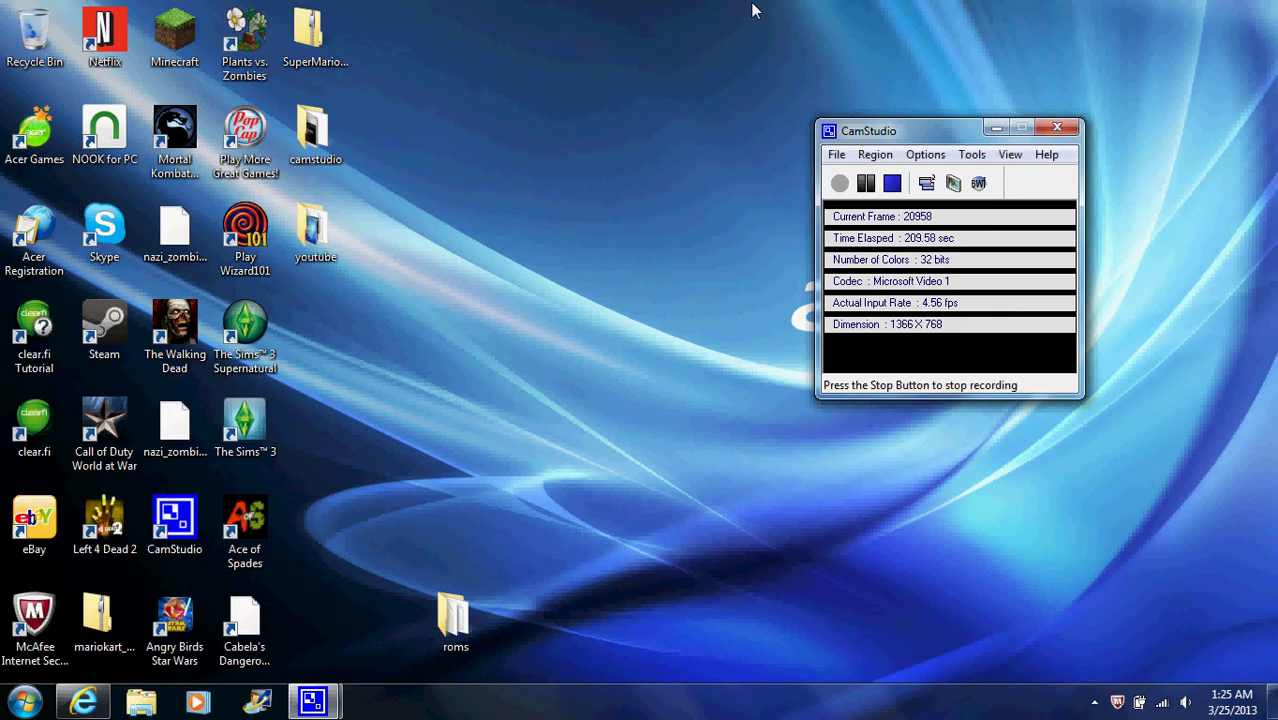
Open the SuperMario64KirbyEditionV11 zip archive on the desktop and go into its inner folder of the same name.
left_click(315, 62)
double_click(315, 62)
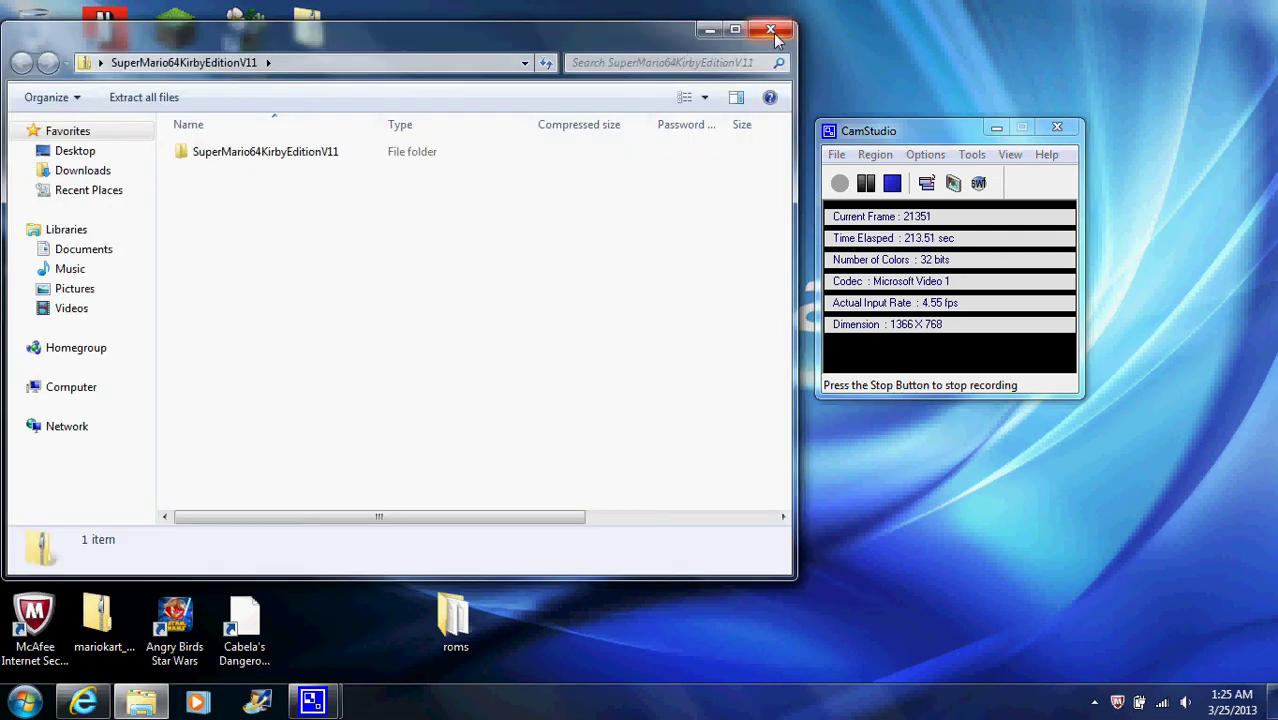
left_click(771, 31)
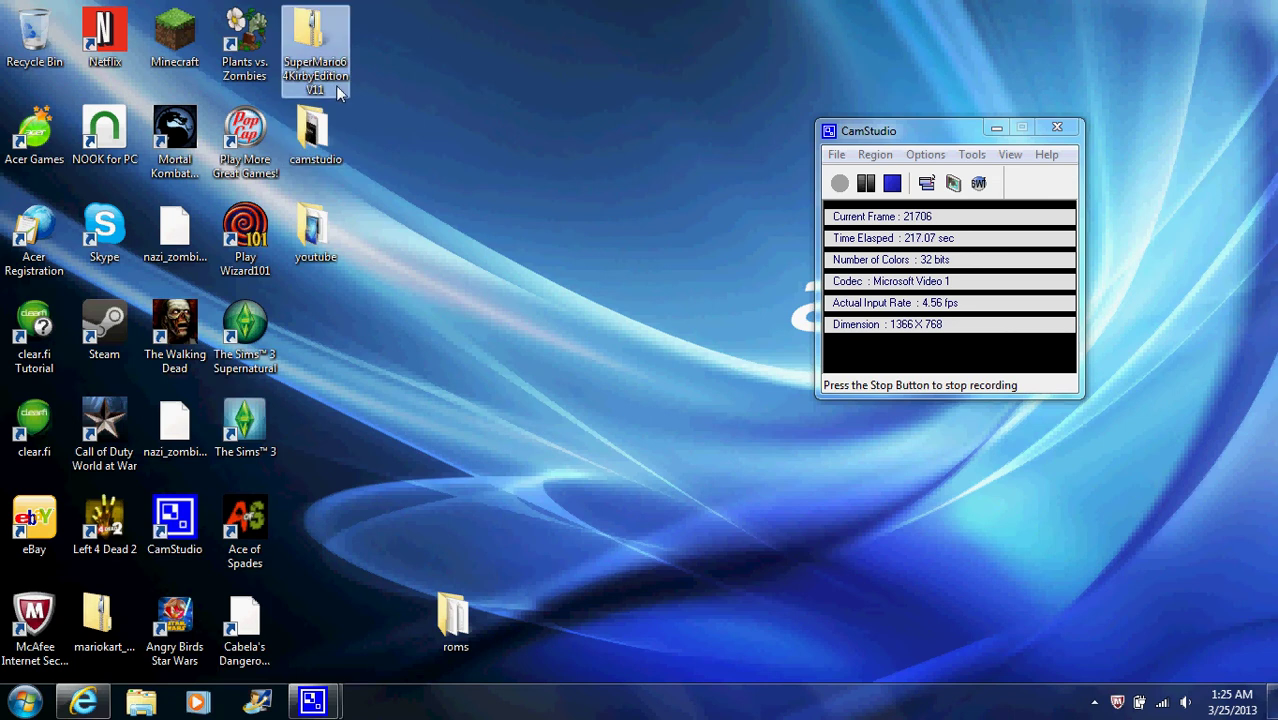
double_click(335, 85)
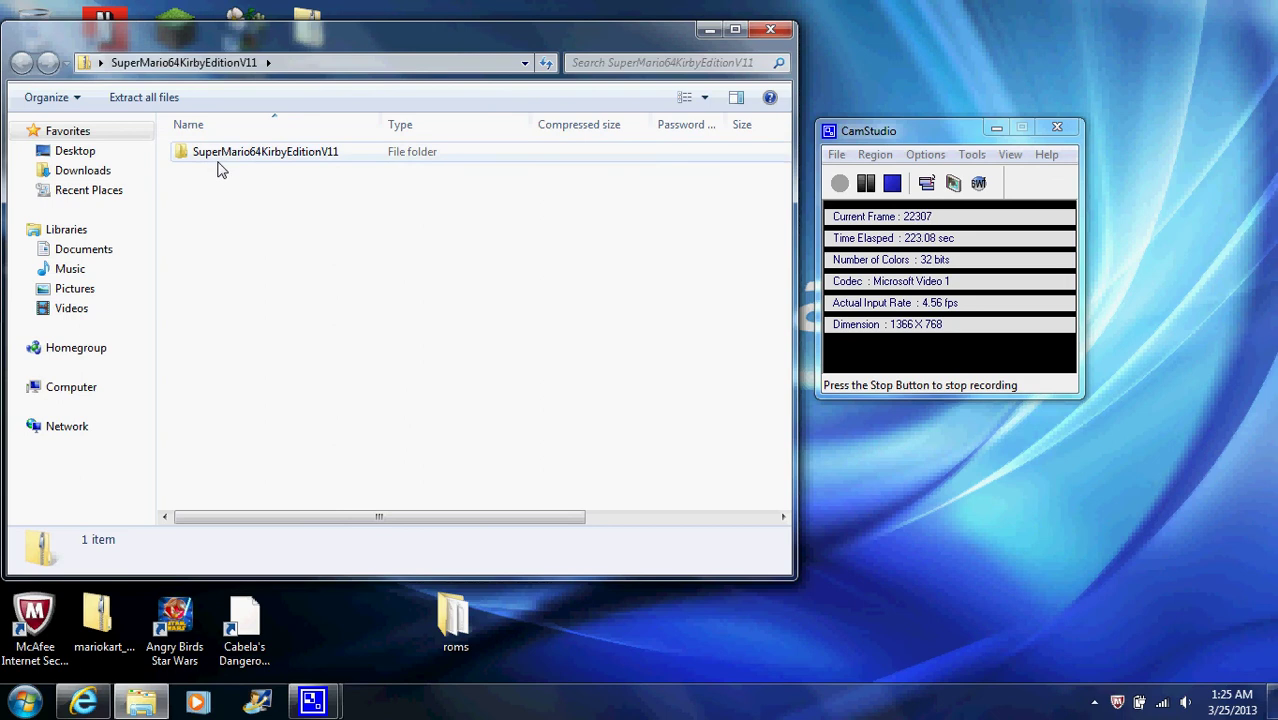
double_click(490, 163)
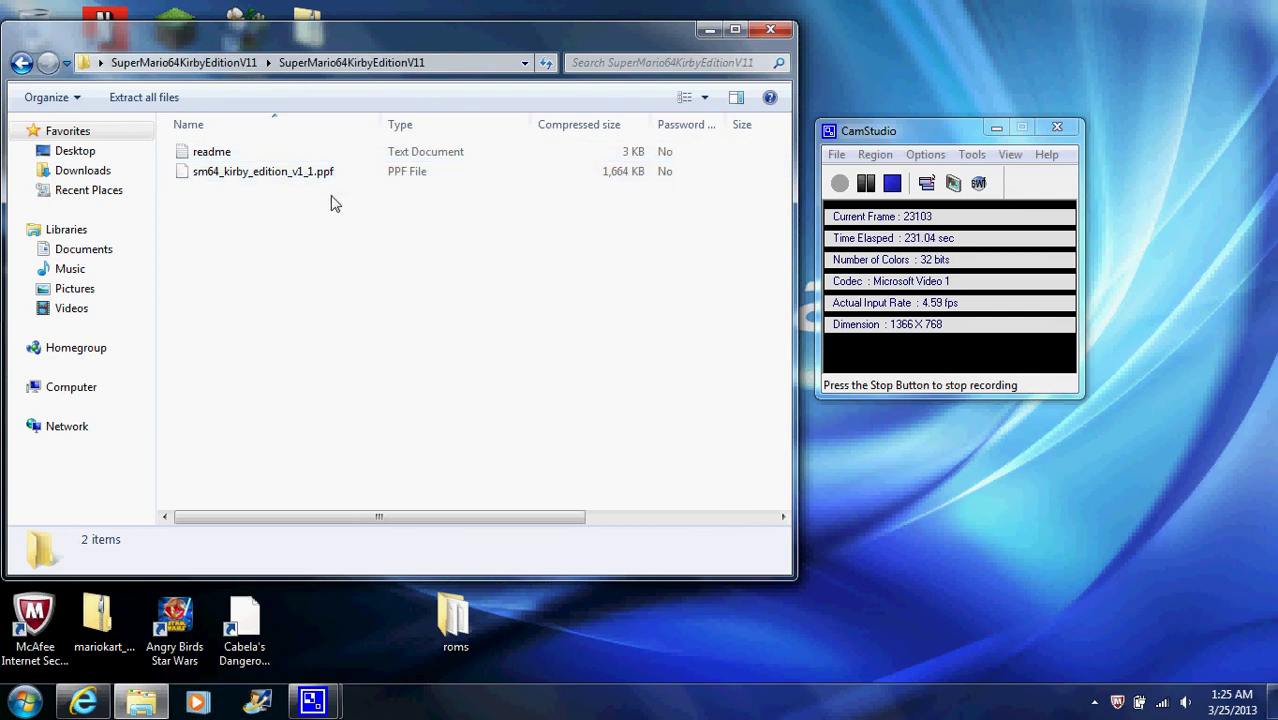
Open the readme text file, read its setup and ROM patching instructions, and close it.
left_click(431, 155)
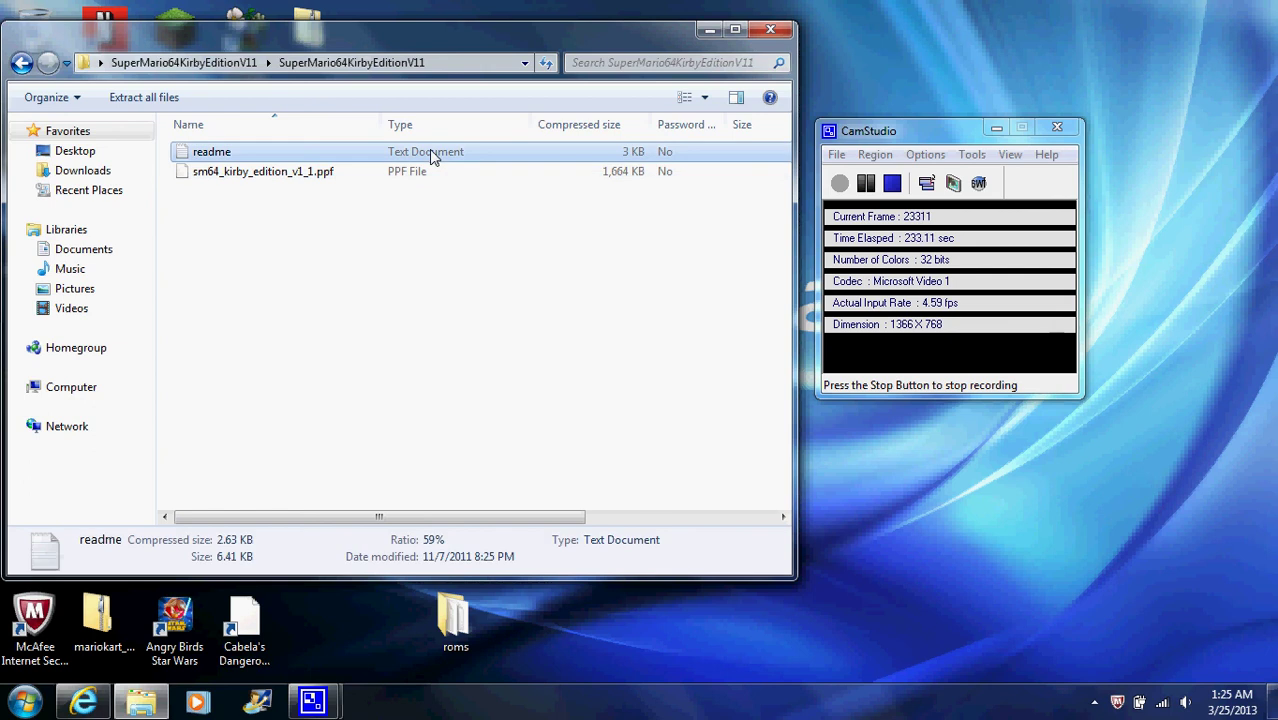
double_click(429, 151)
scroll(416, 350, "down", 8)
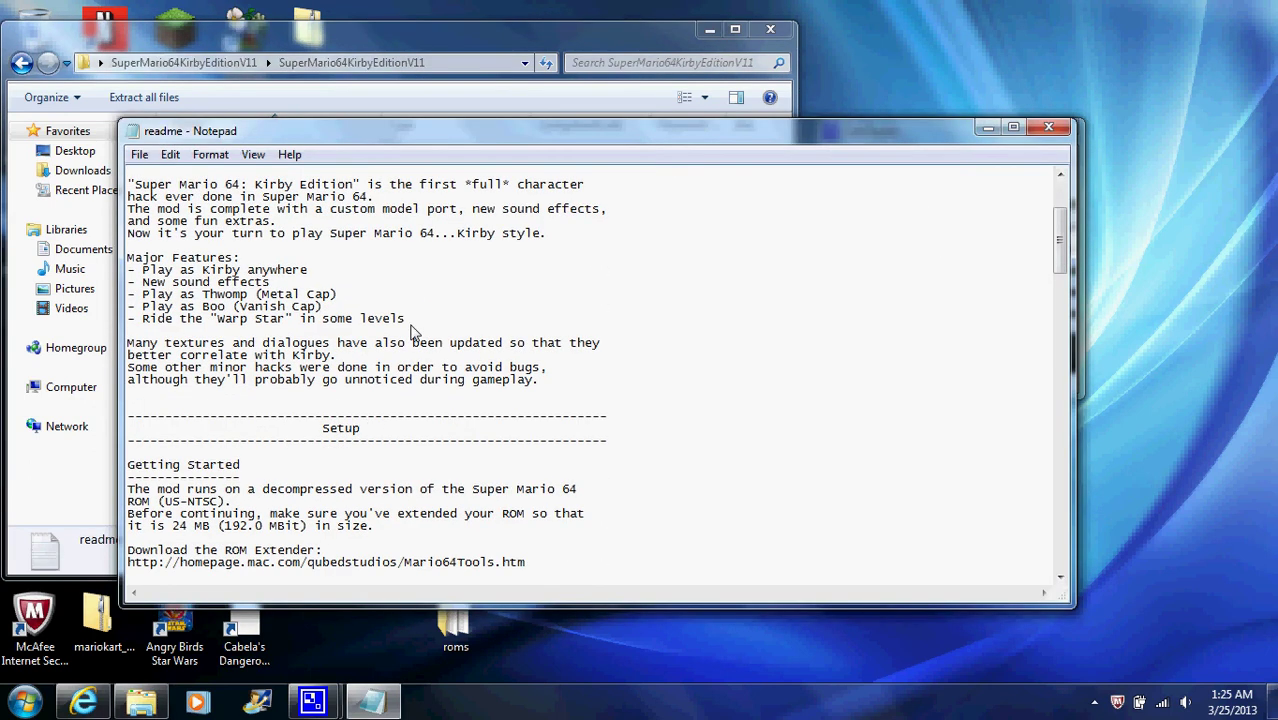
scroll(416, 318, "down", 4)
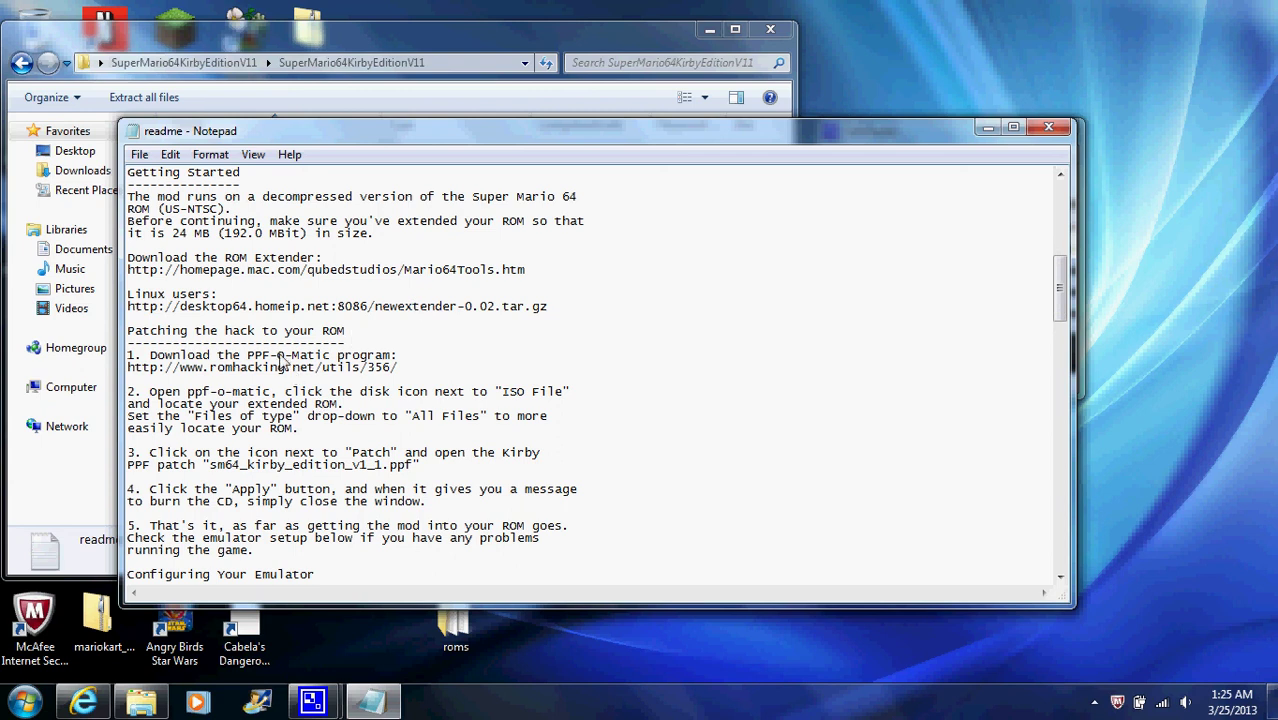
left_click(1048, 128)
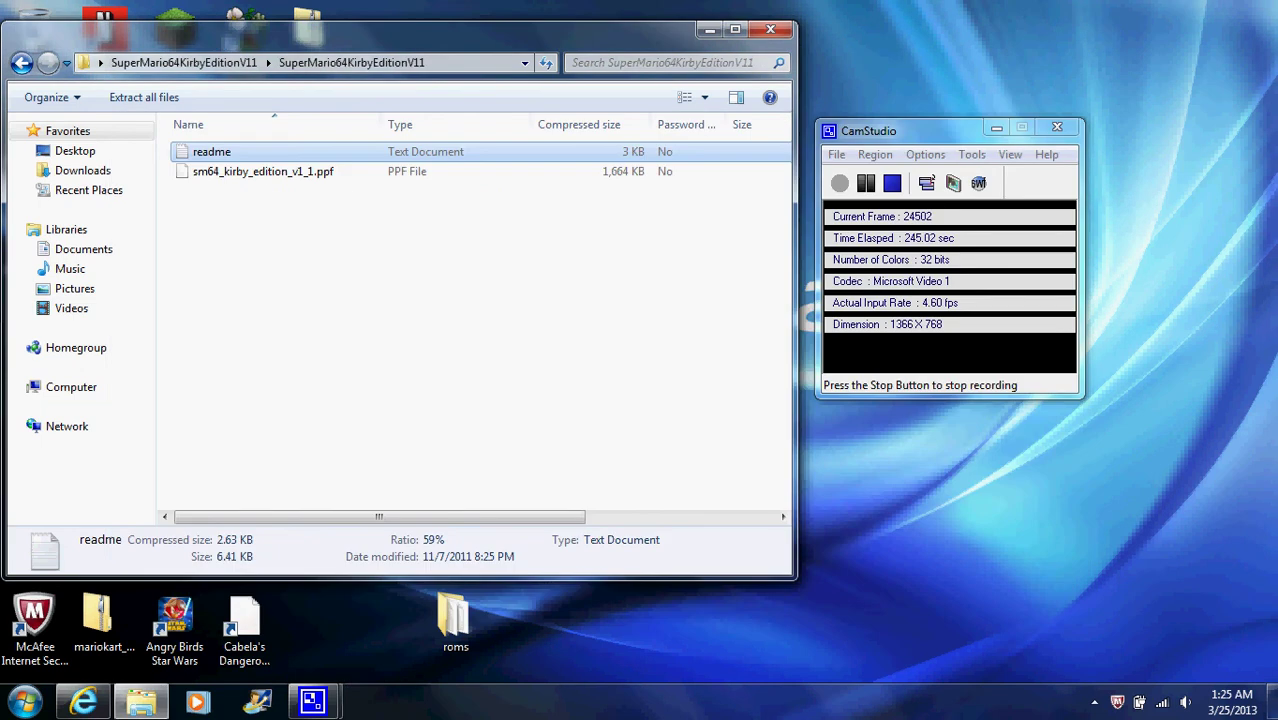
left_click(84, 701)
scroll(242, 603, "down", 4)
scroll(242, 603, "up", 4)
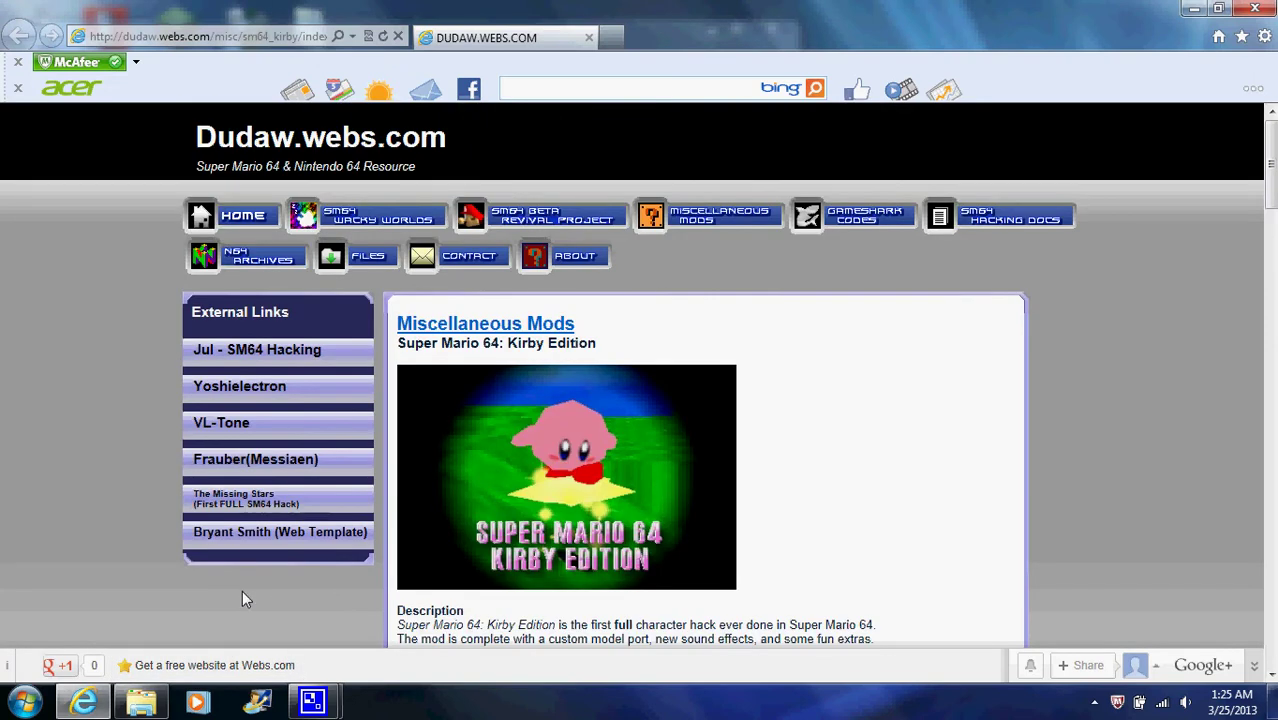
left_click(270, 36)
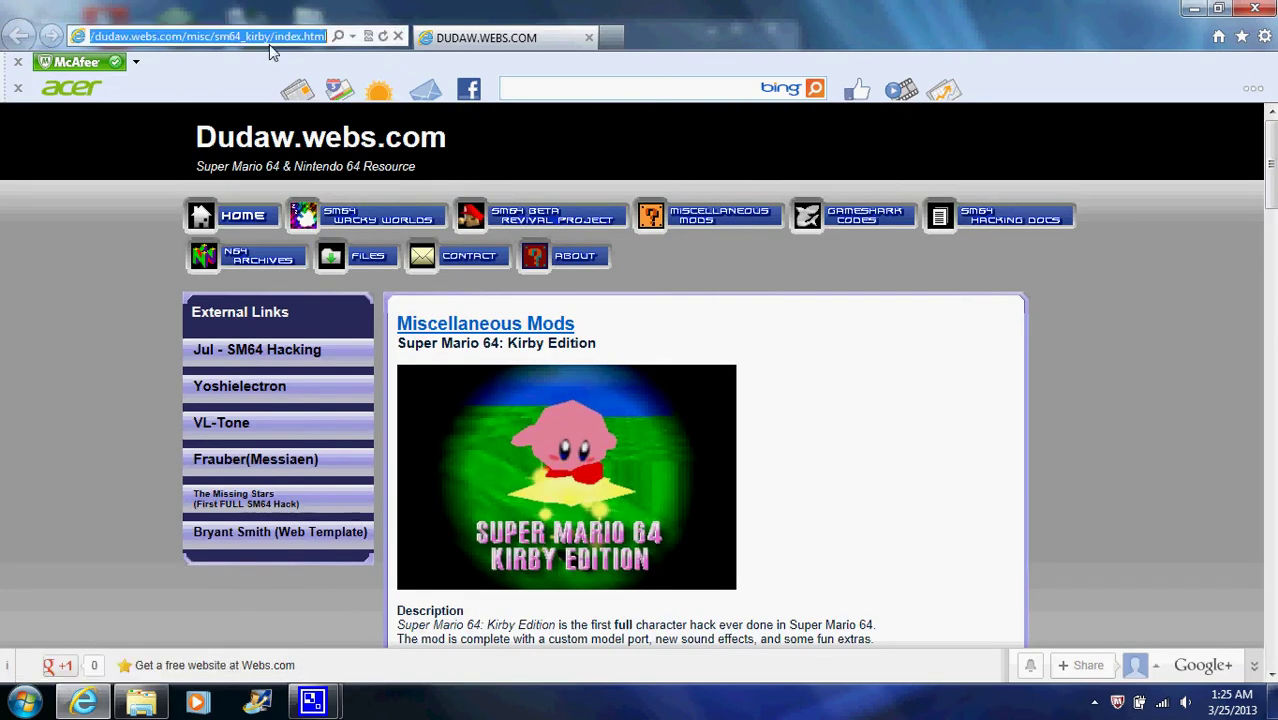
type("www.youtu")
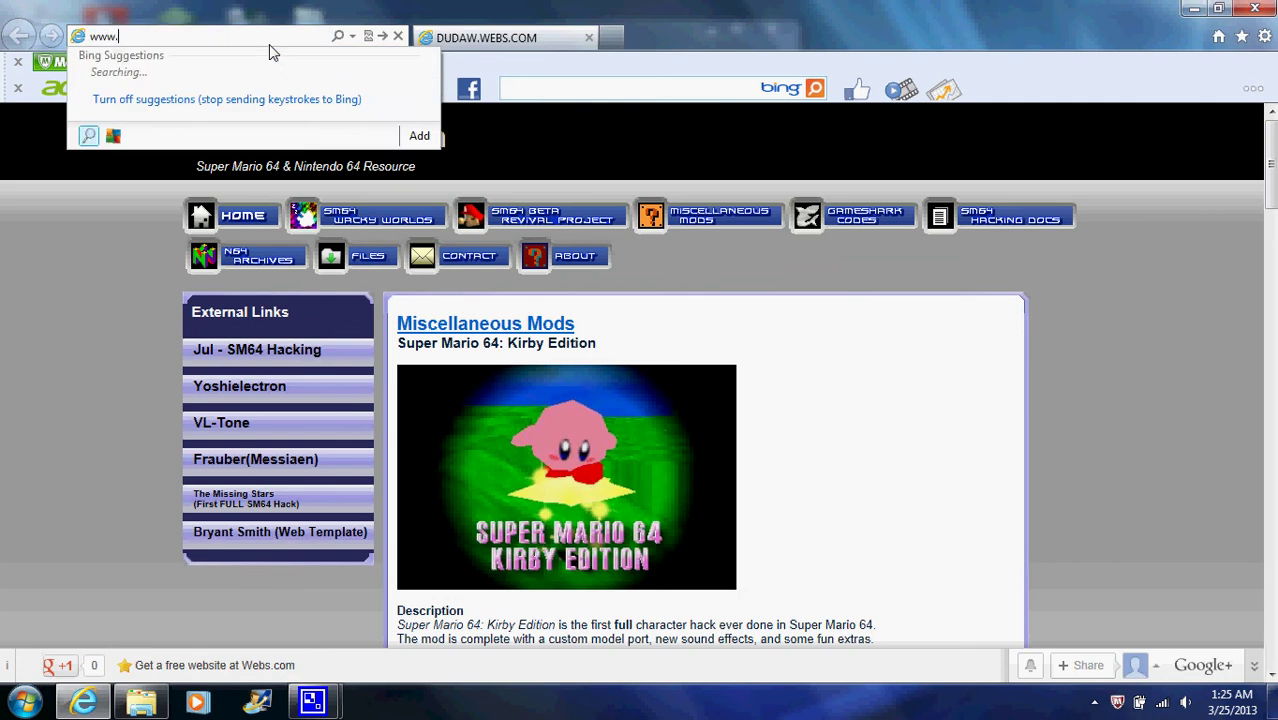
type("be.com")
key("Return")
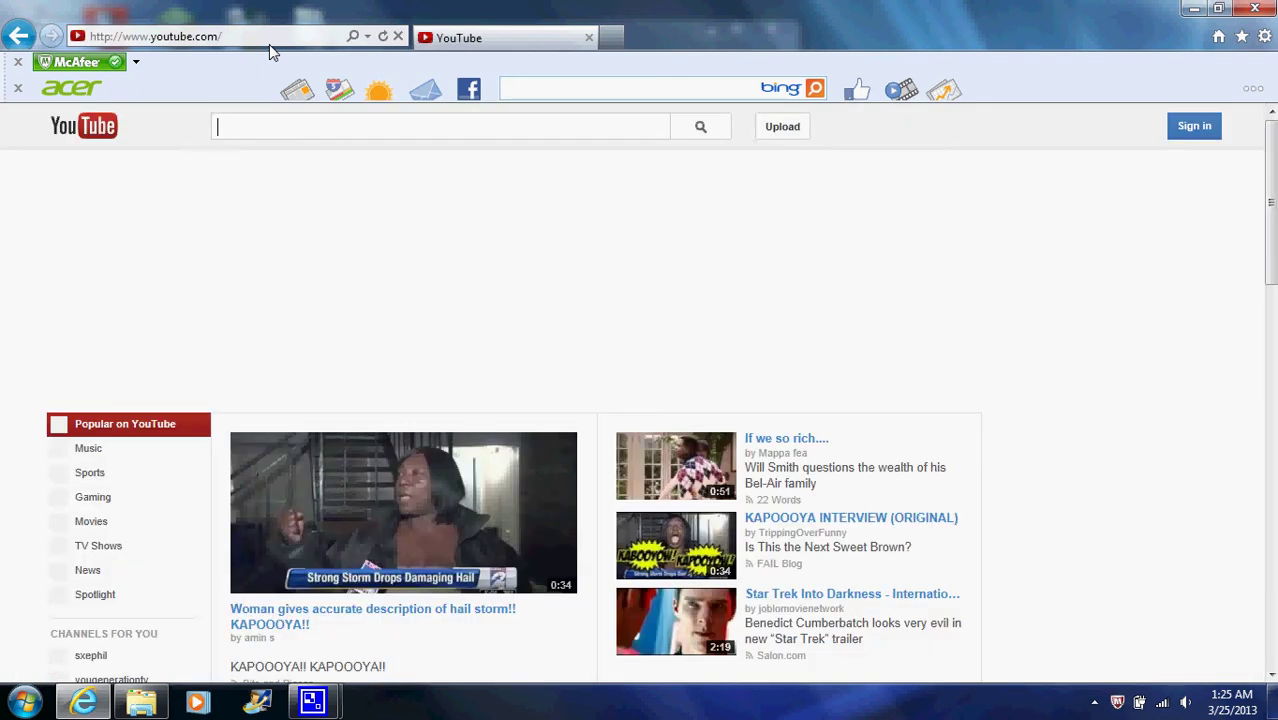
Search YouTube for "sup mario 64 rom extender mediafire".
type("sup")
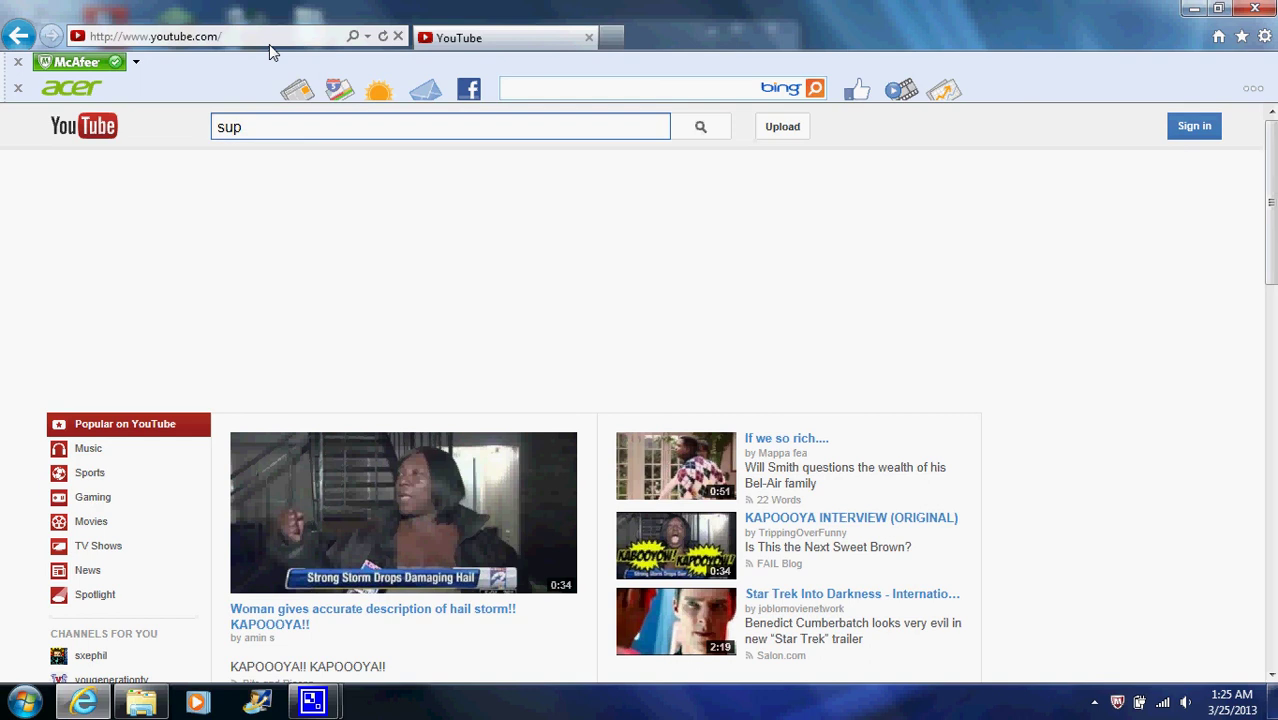
type(" m")
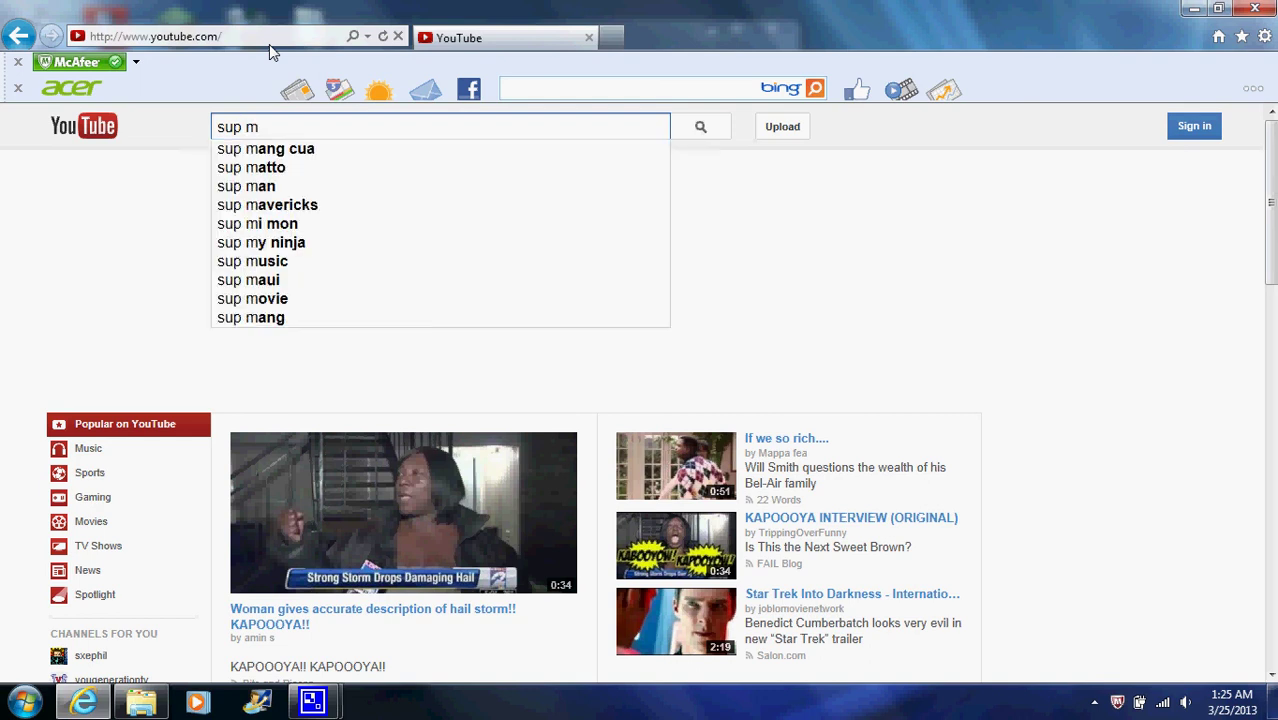
type("ario ")
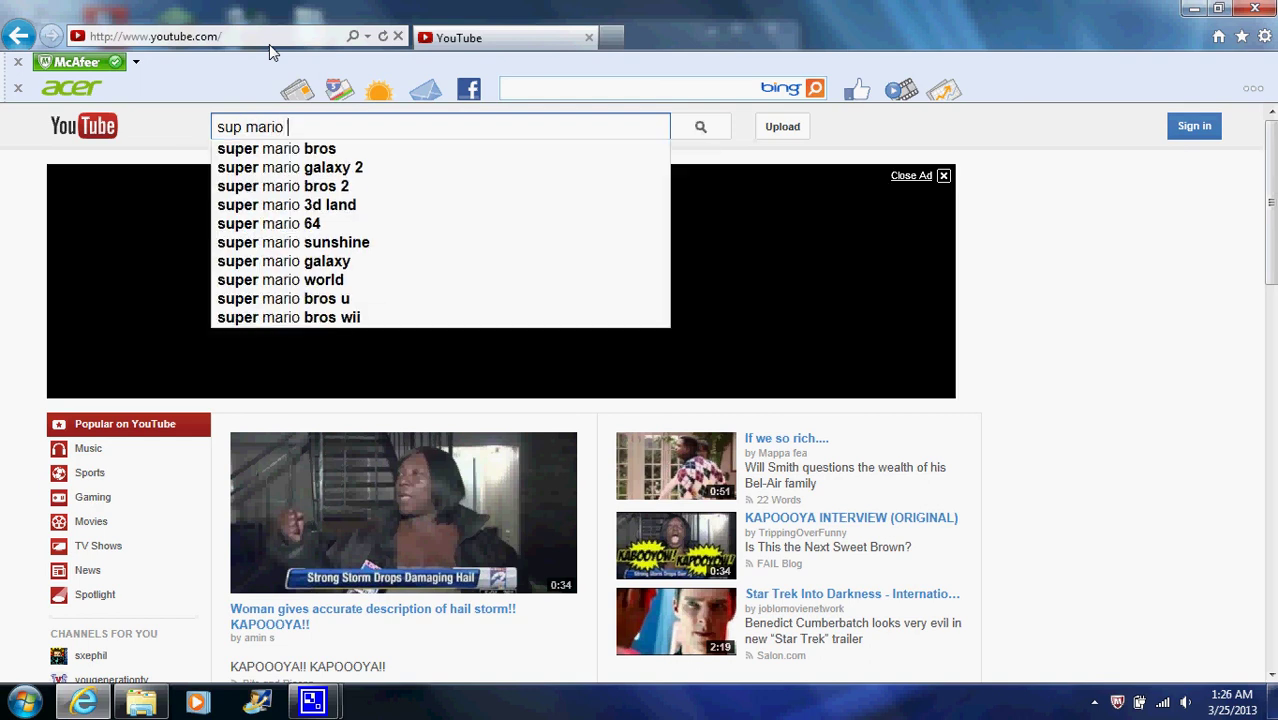
type("64 ")
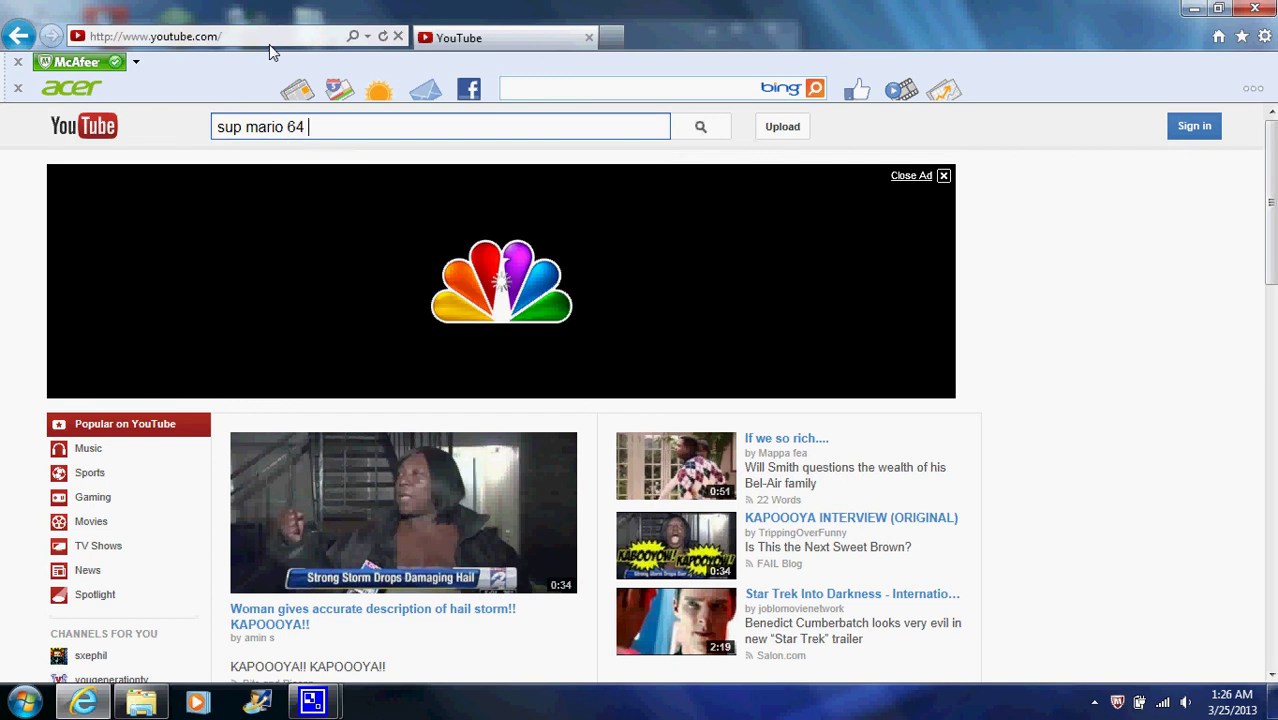
type("rom")
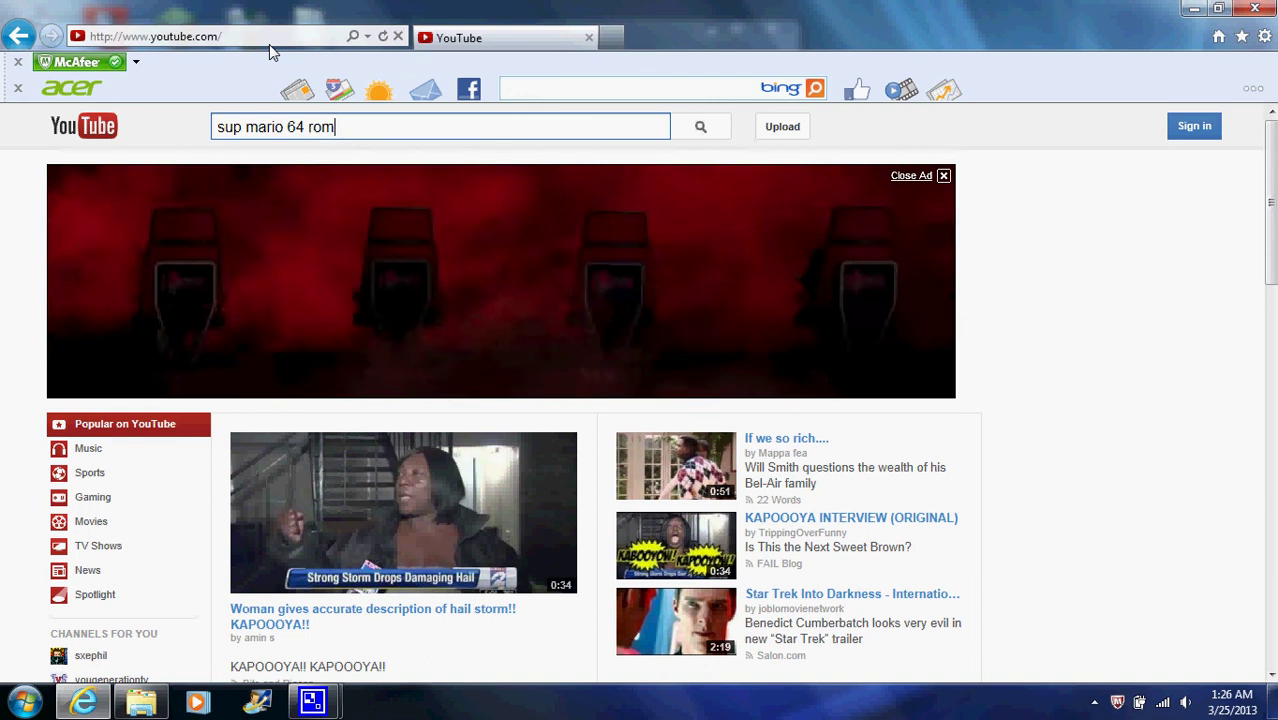
type(" extend")
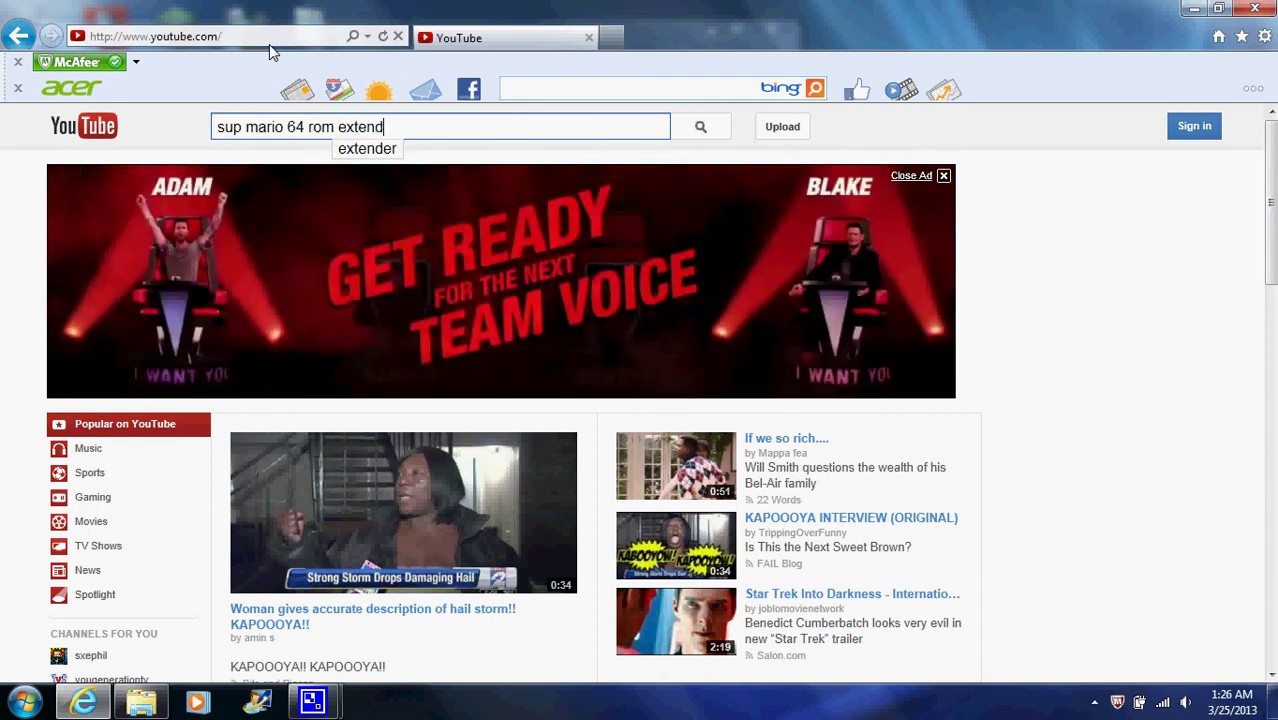
type("er mediafire")
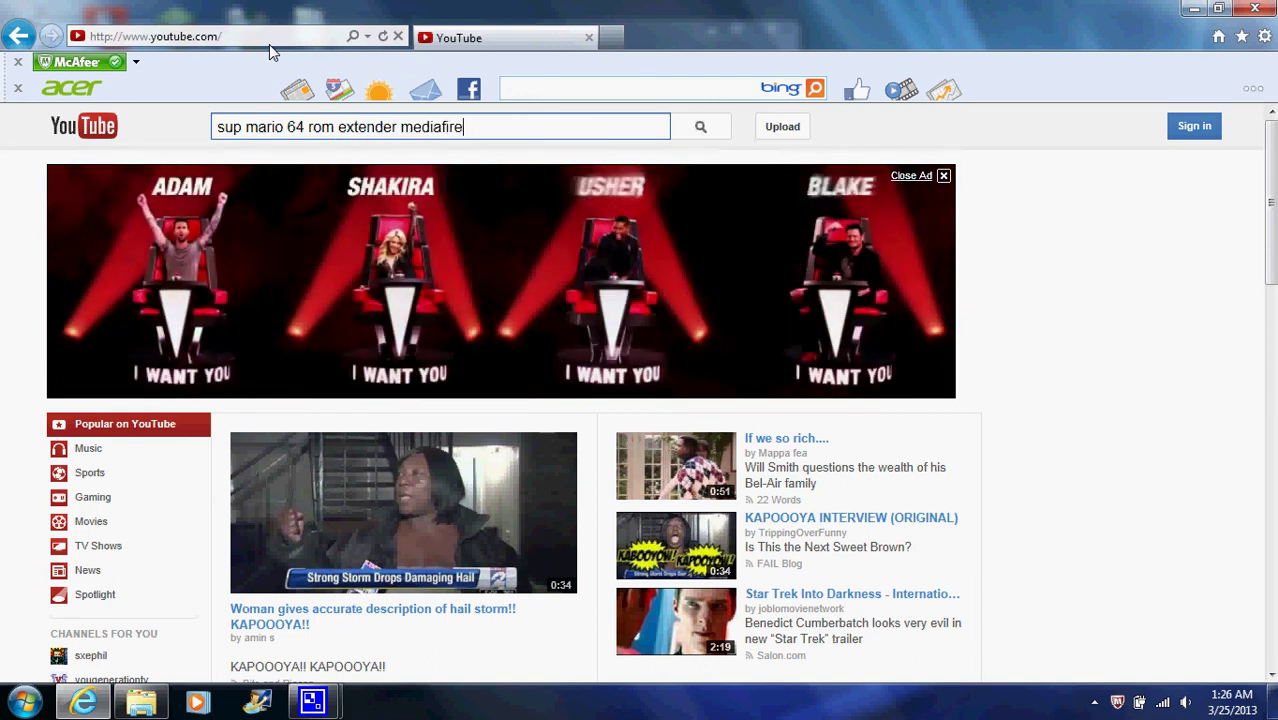
key("Return")
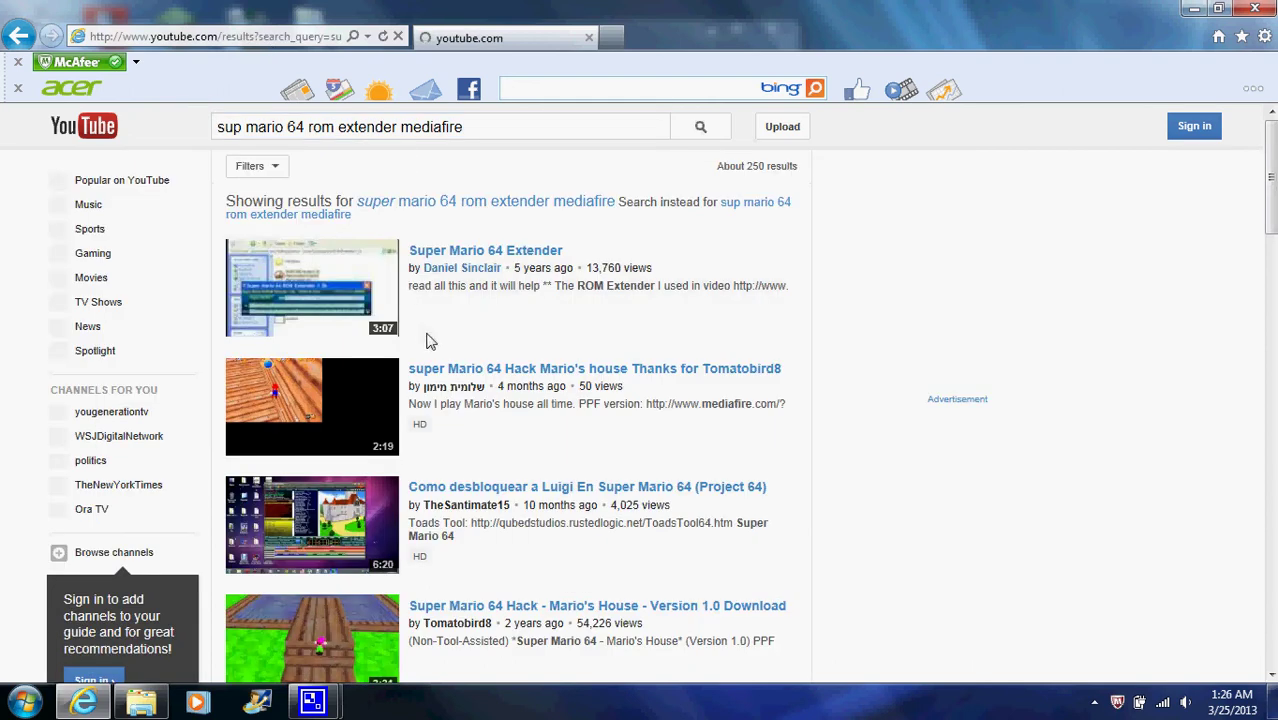
Look through the YouTube results for a ROM extender download and open the video "Super Mario 64 Extender".
scroll(578, 357, "down", 3)
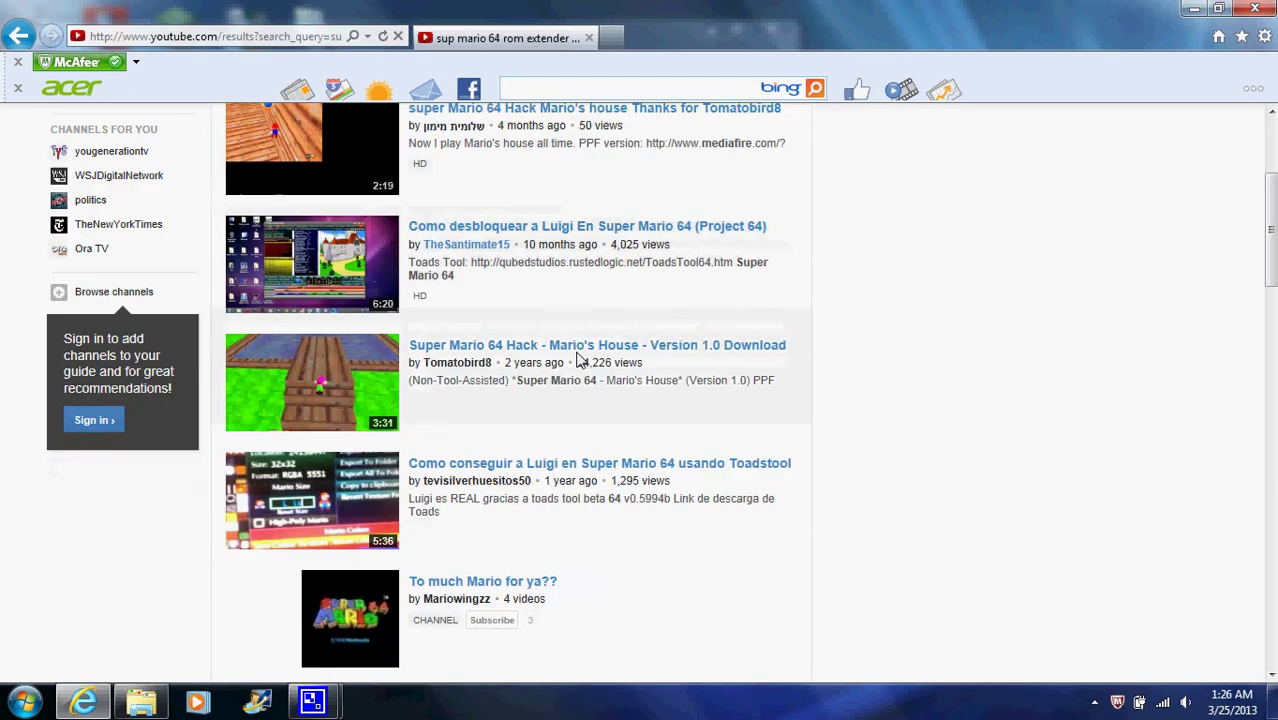
scroll(578, 357, "down", 5)
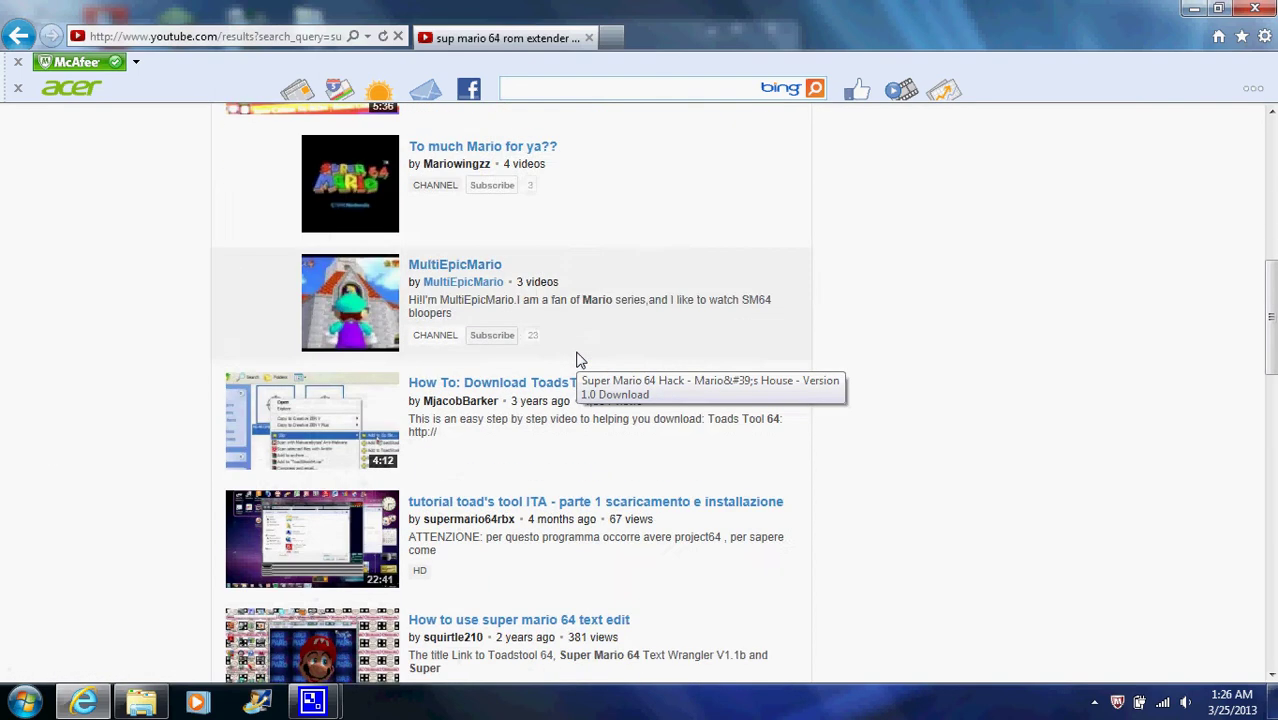
scroll(578, 357, "down", 1)
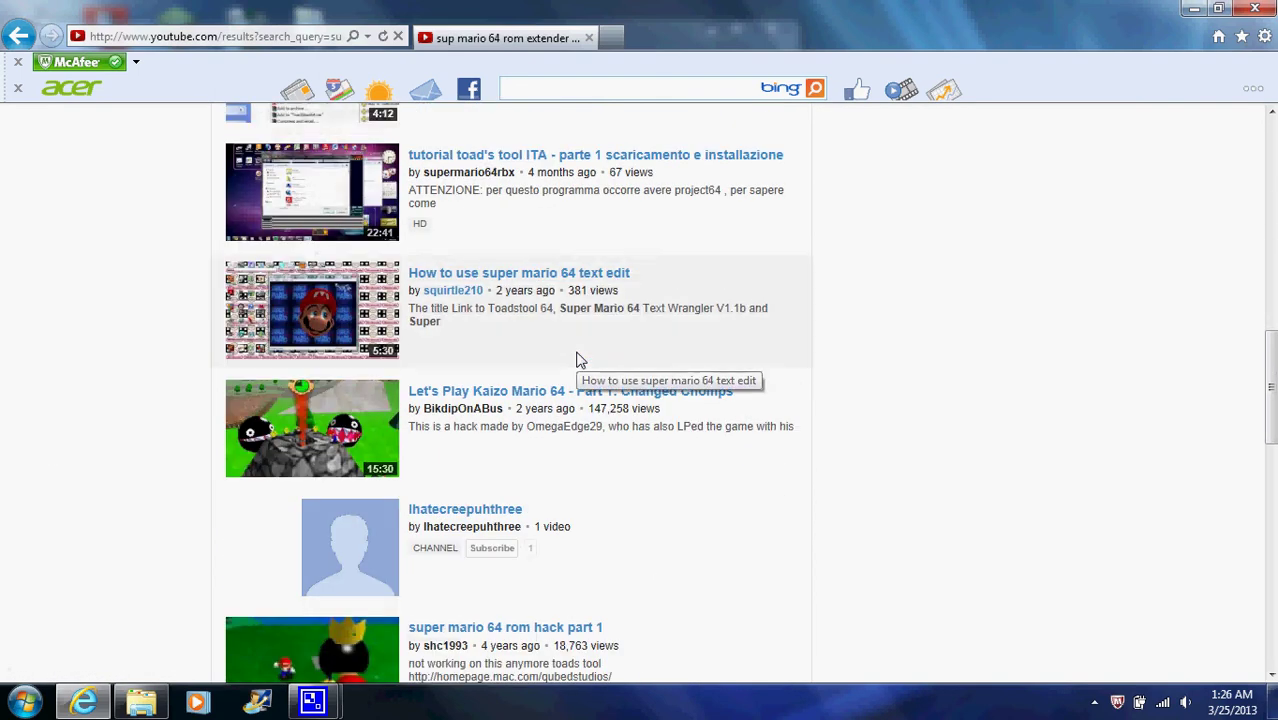
scroll(578, 357, "down", 4)
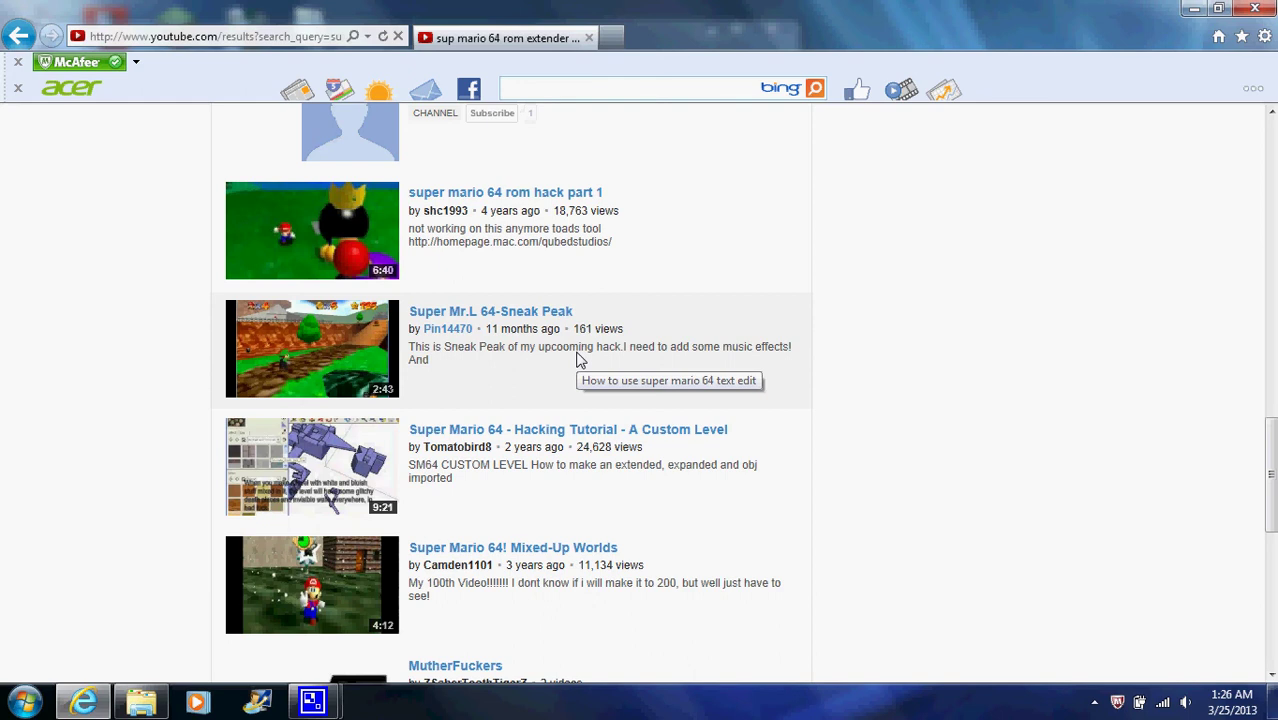
scroll(578, 357, "down", 4)
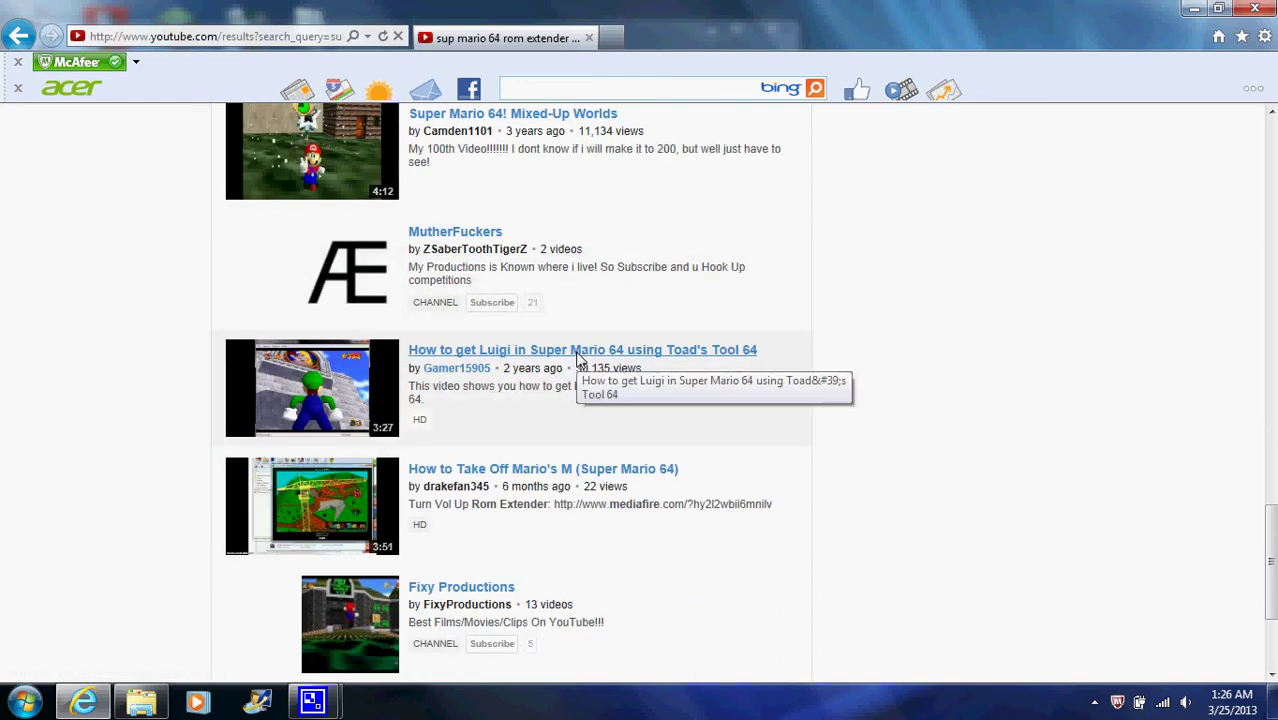
scroll(578, 357, "up", 15)
scroll(578, 357, "up", 1)
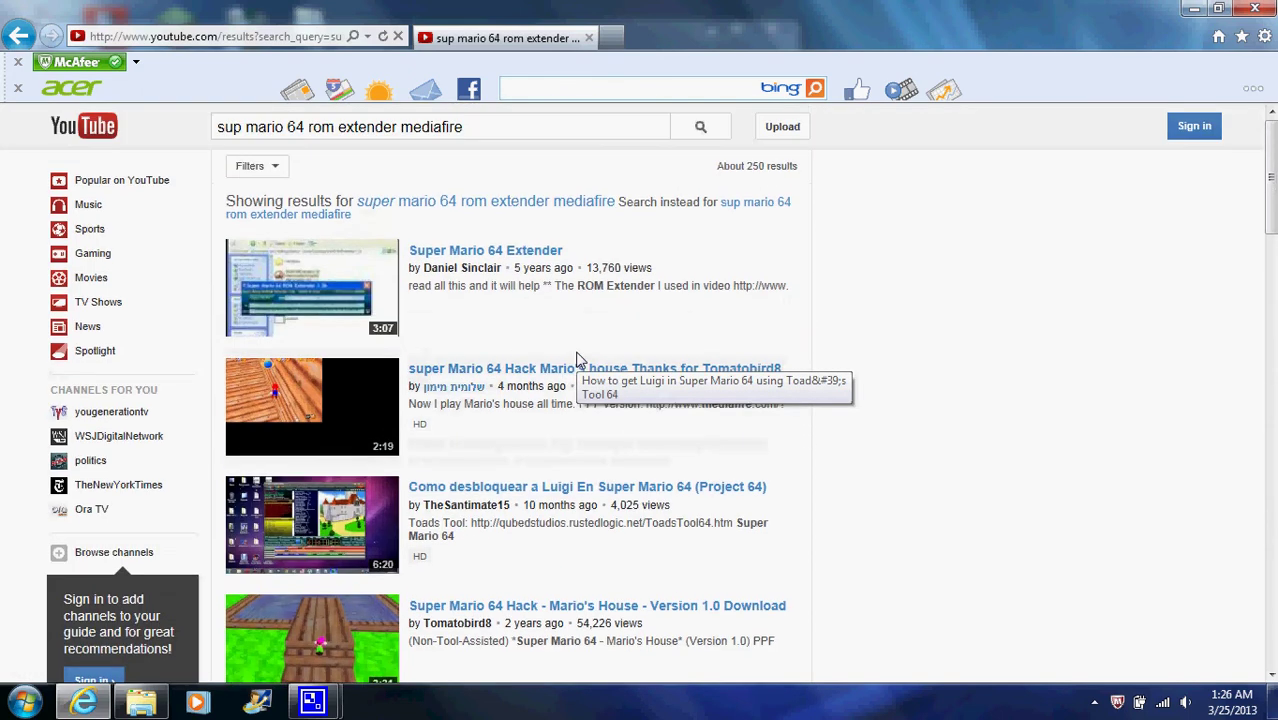
left_click(602, 289)
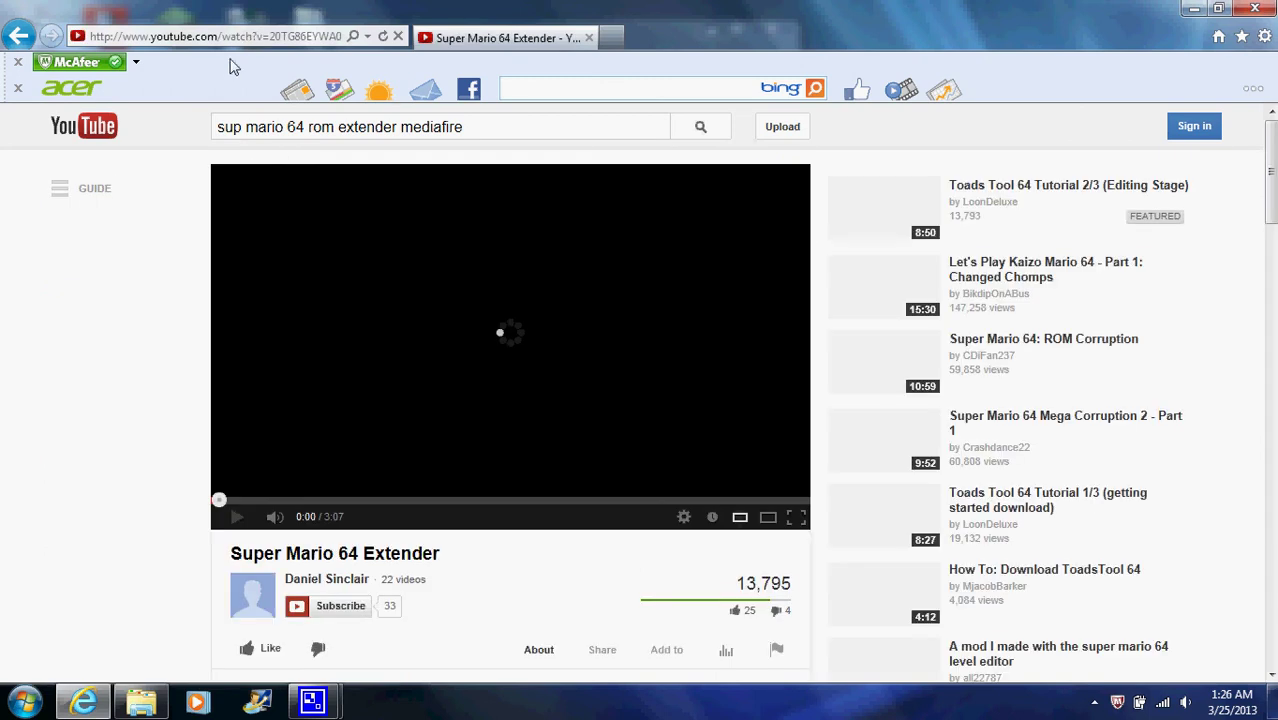
left_click(224, 43)
type("w")
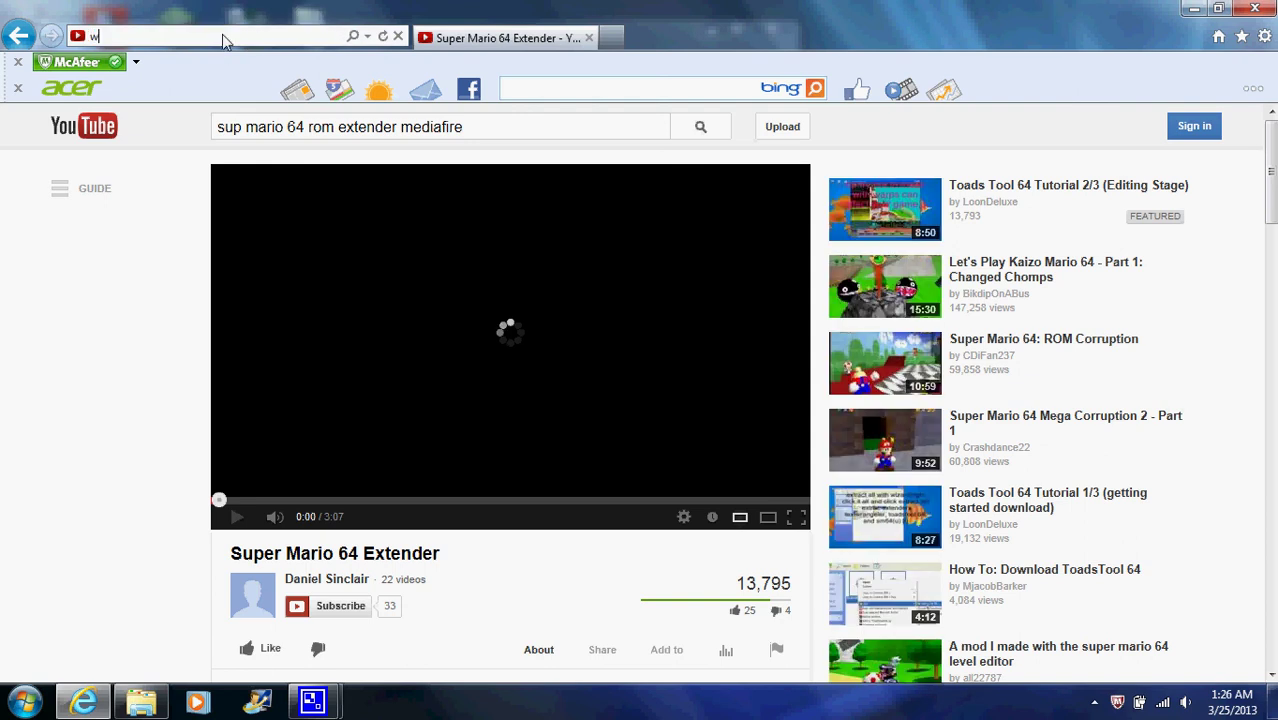
type("ww.google.com/")
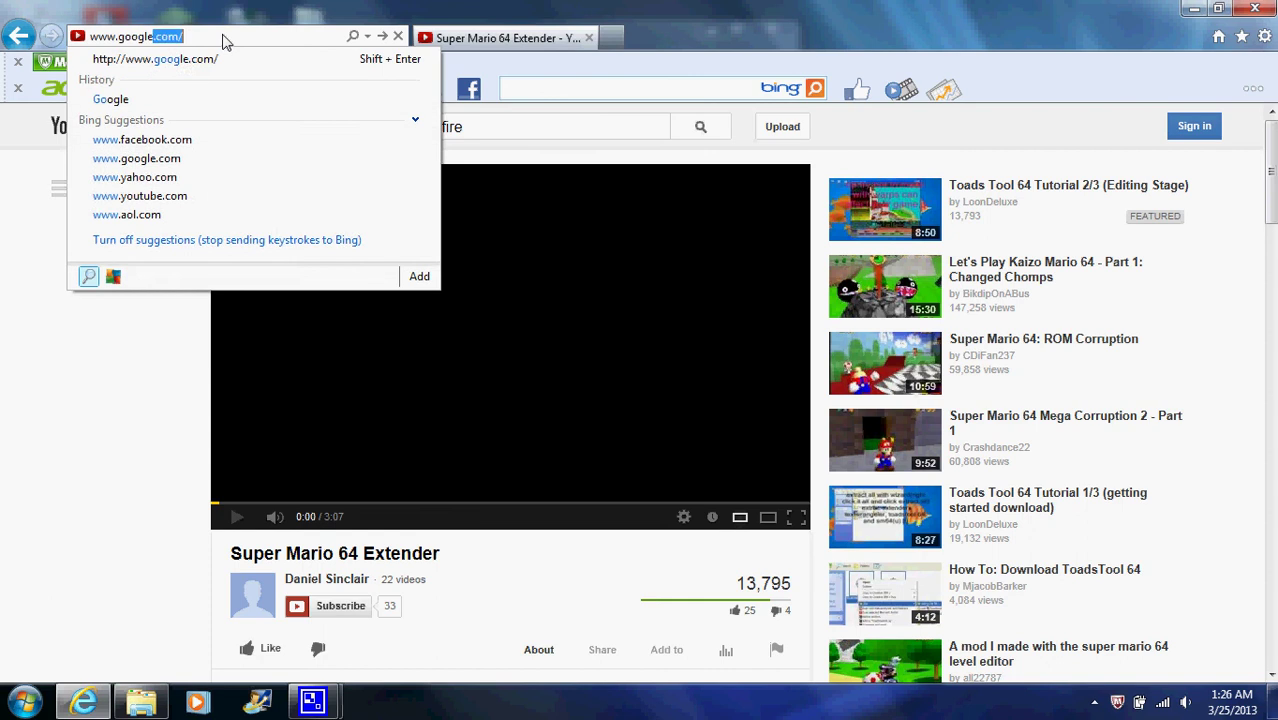
key("Return")
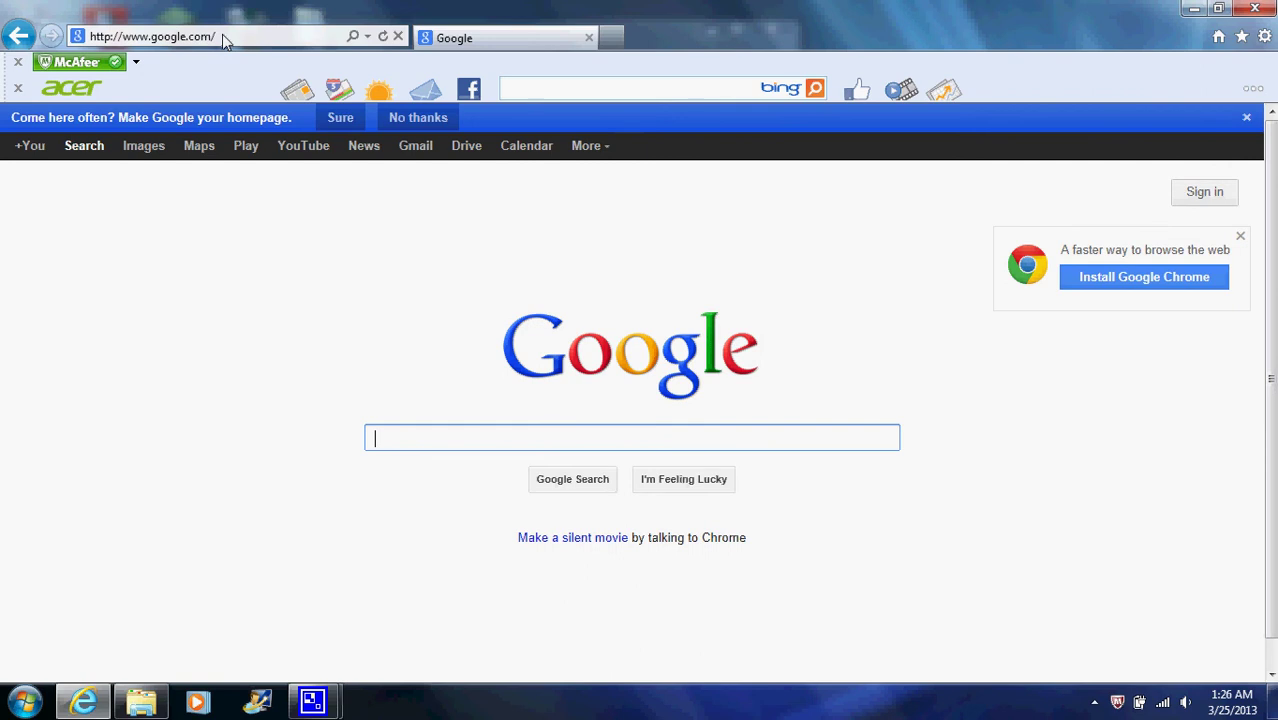
Search Google for "super mario 64 rom extender mediafire".
type("super m")
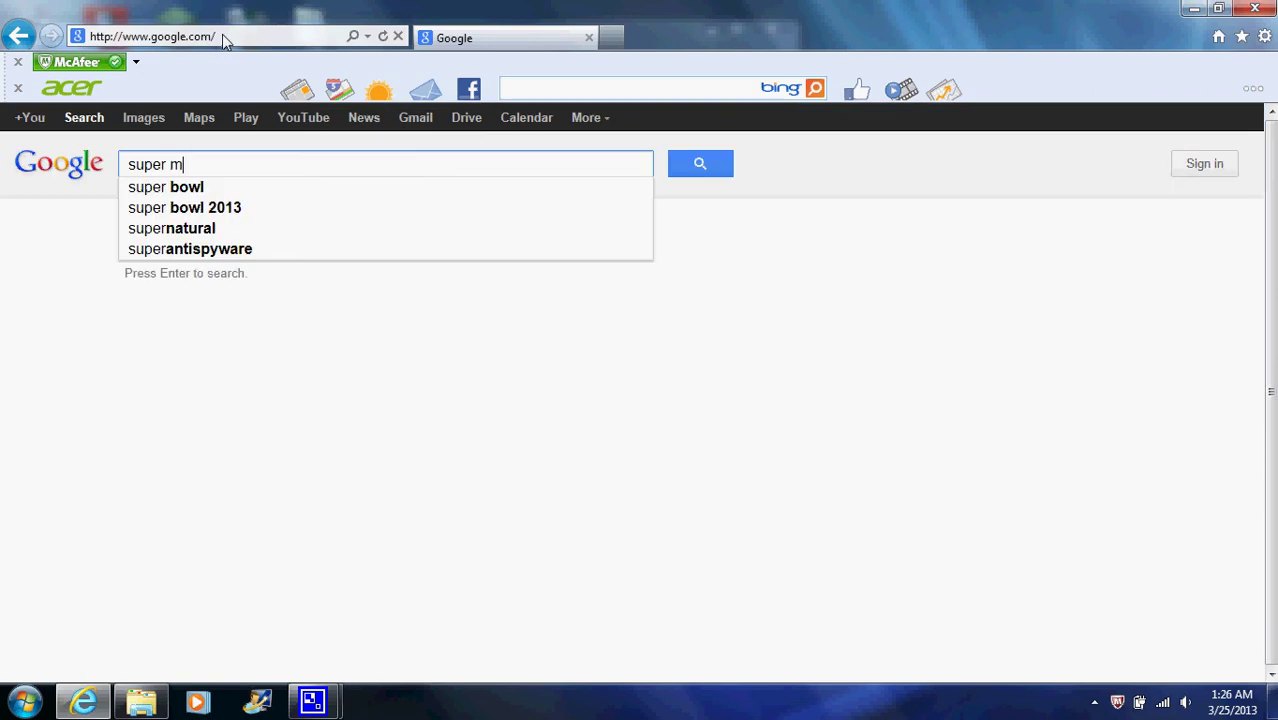
type("ario 64 r")
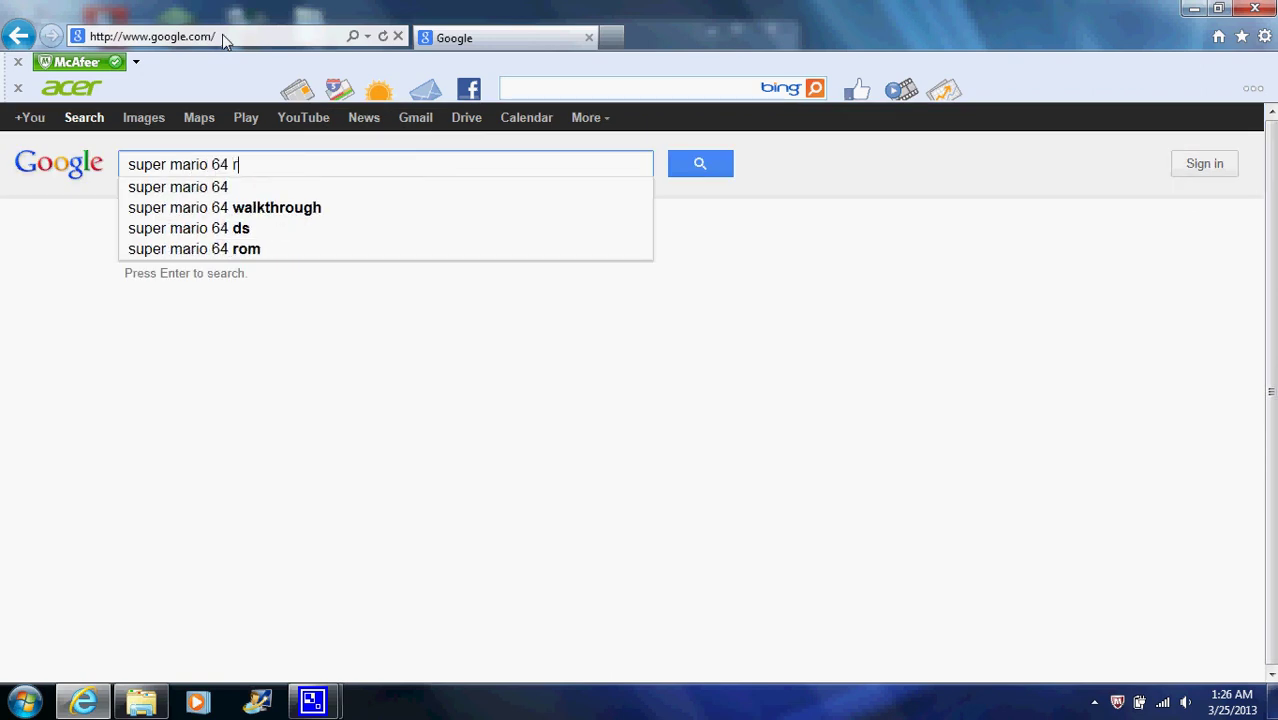
type("om ex")
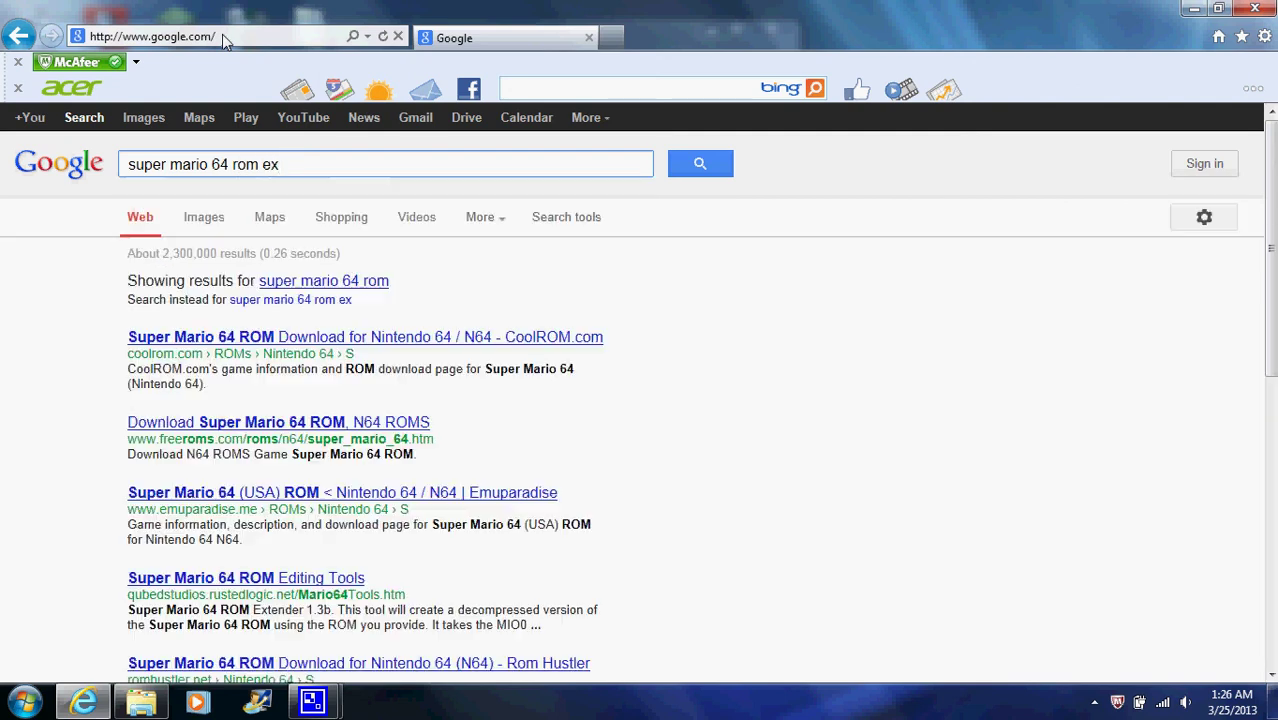
type("te")
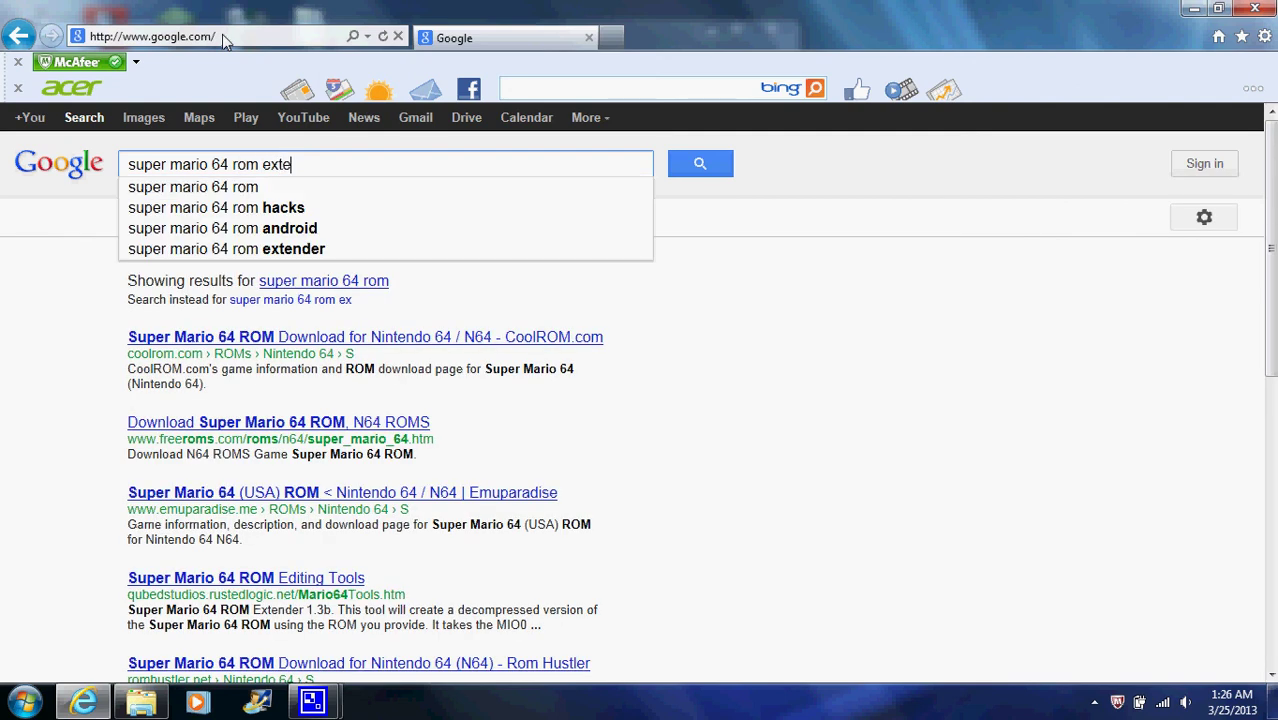
type("n")
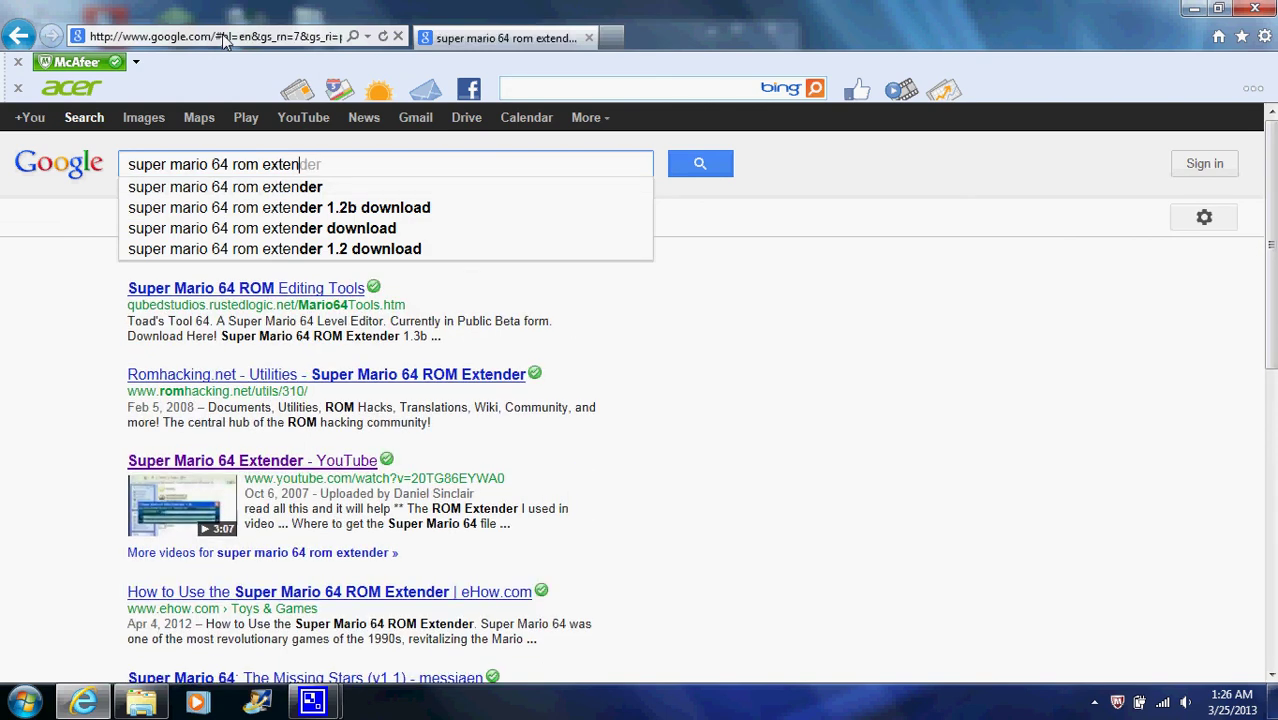
type("der")
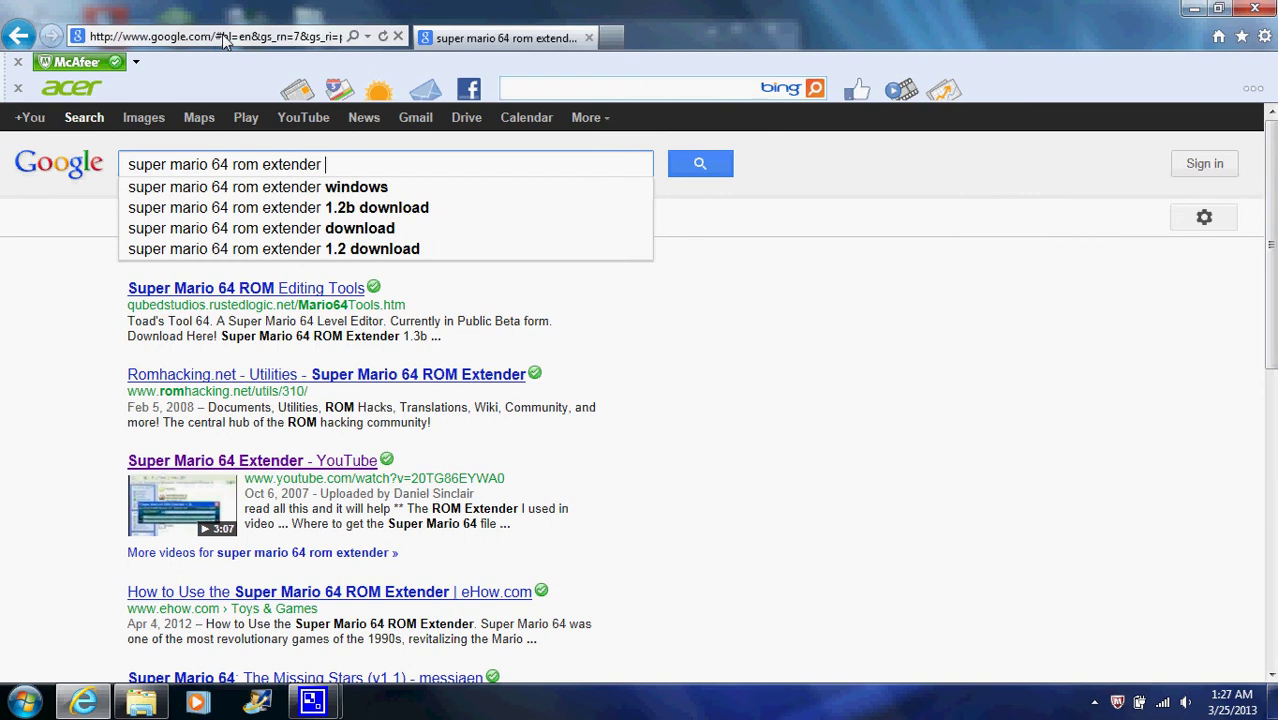
type(" med")
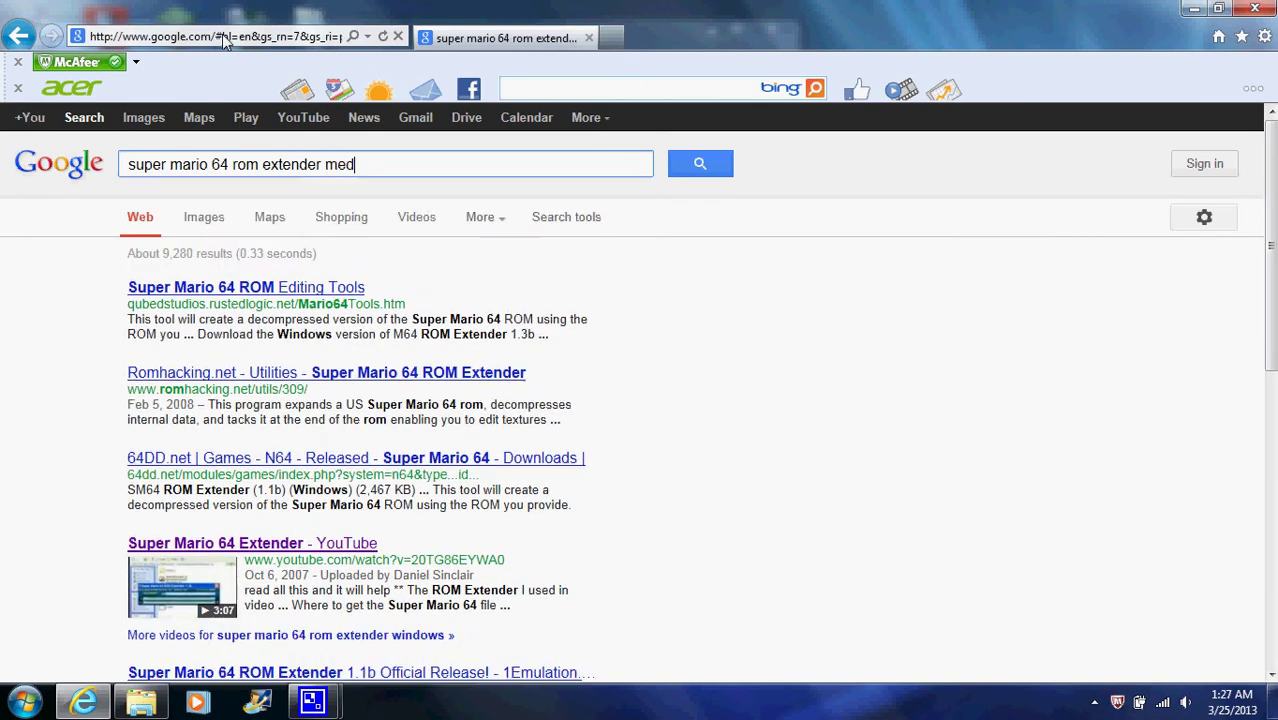
type("ia")
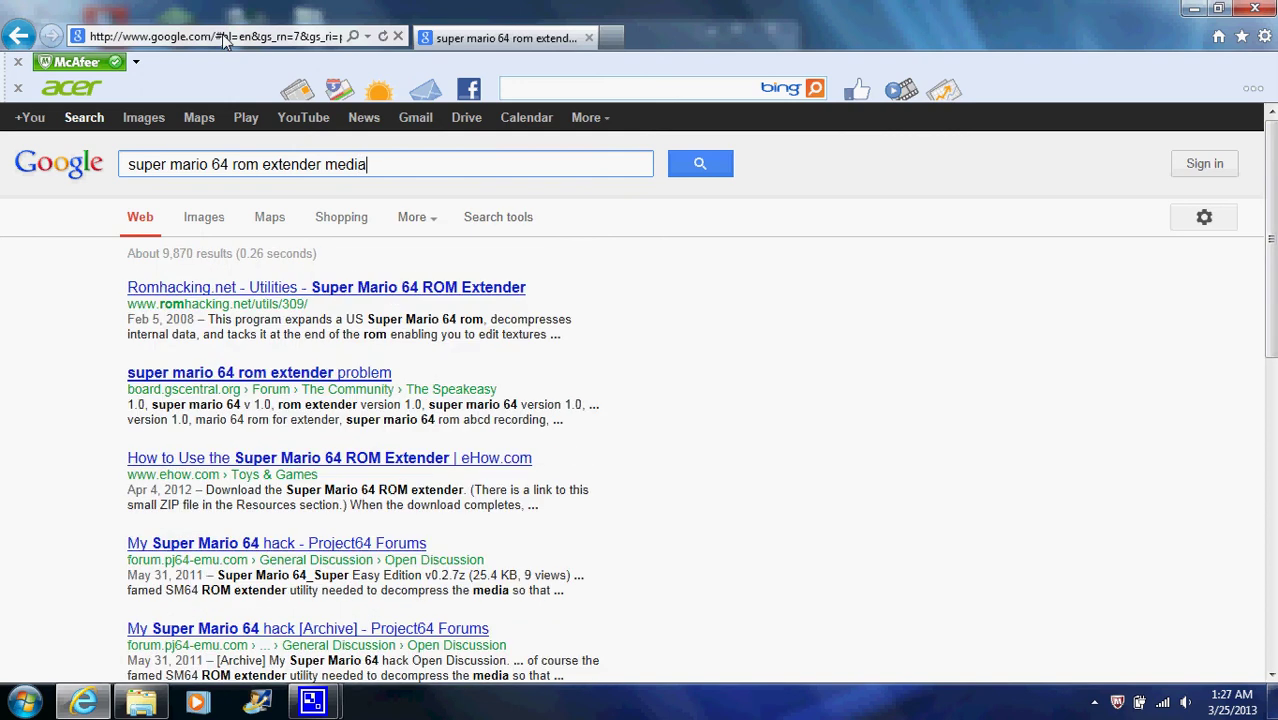
type("fire")
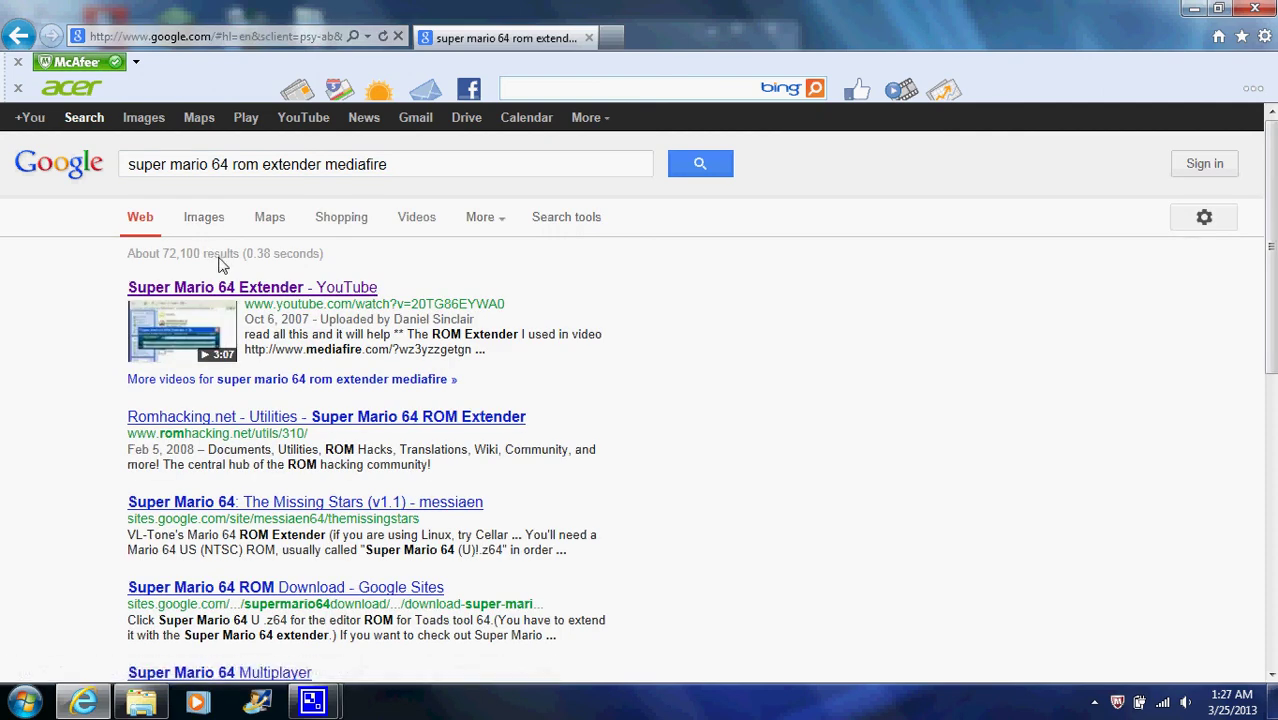
Look through the Google results for a ROM extender download and open the YouTube result "Super Mario 64 Extender".
scroll(305, 610, "down", 6)
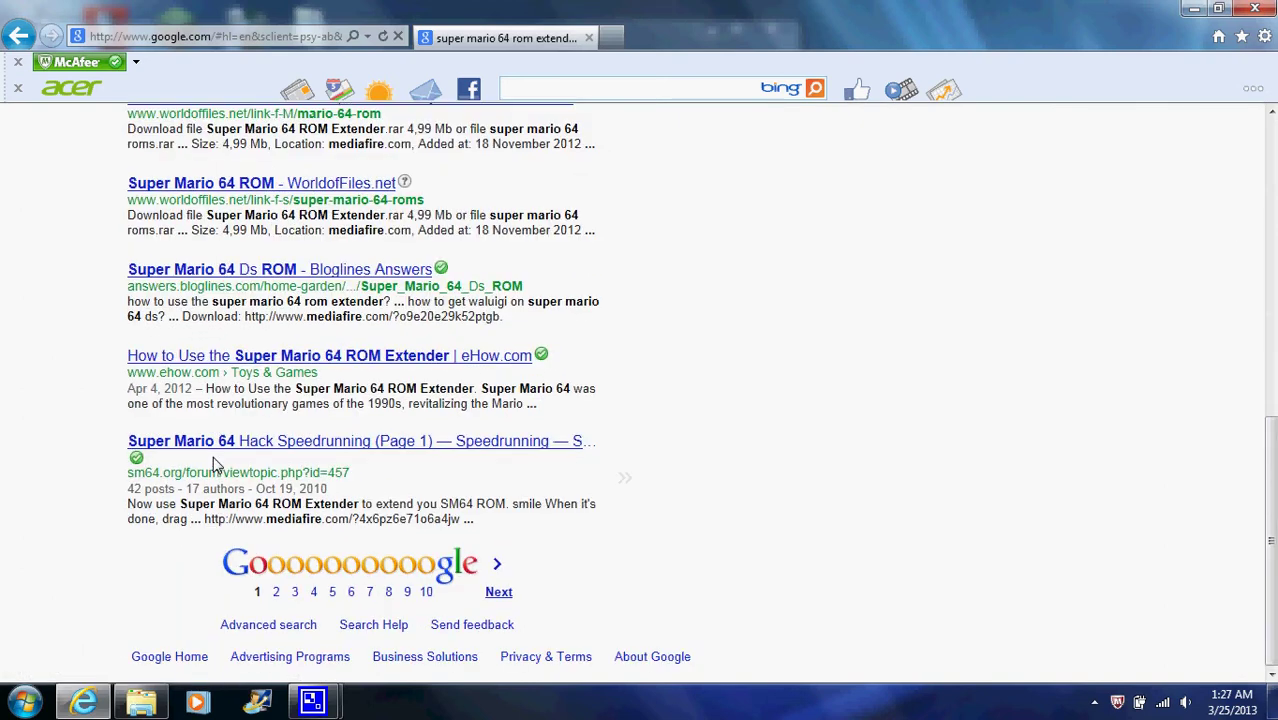
scroll(213, 465, "up", 3)
scroll(213, 465, "up", 3)
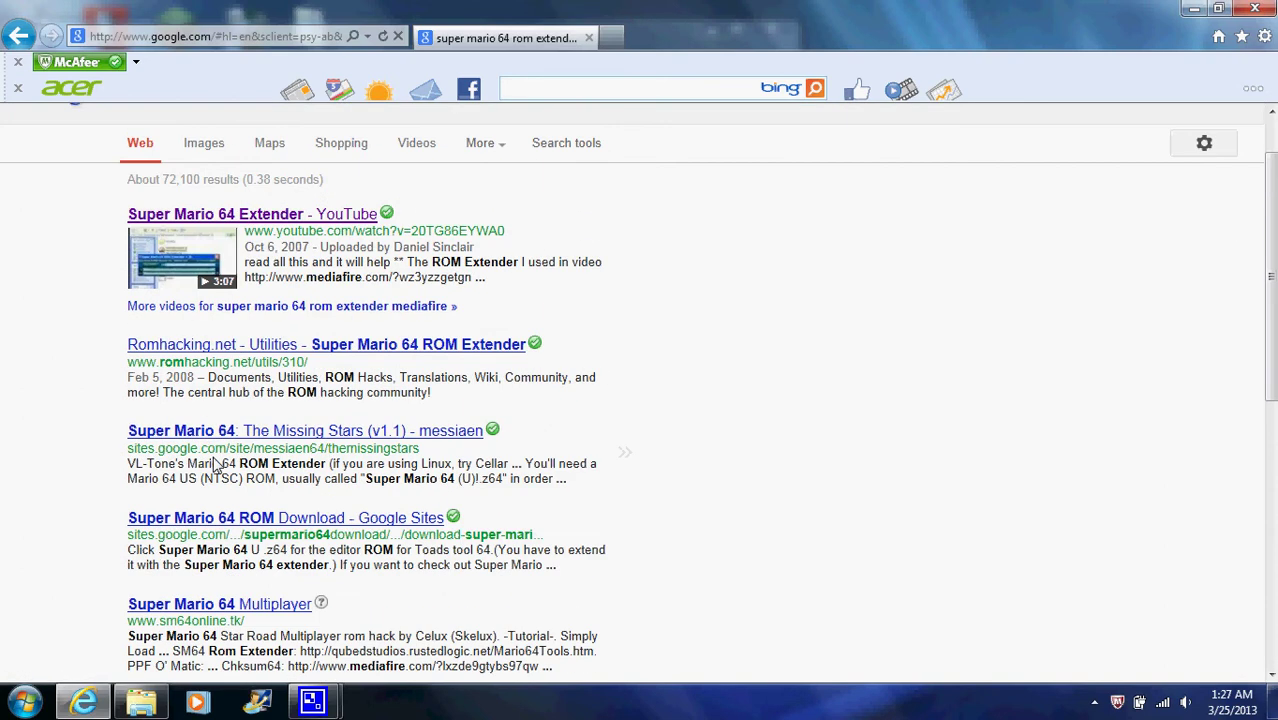
scroll(213, 465, "down", 1)
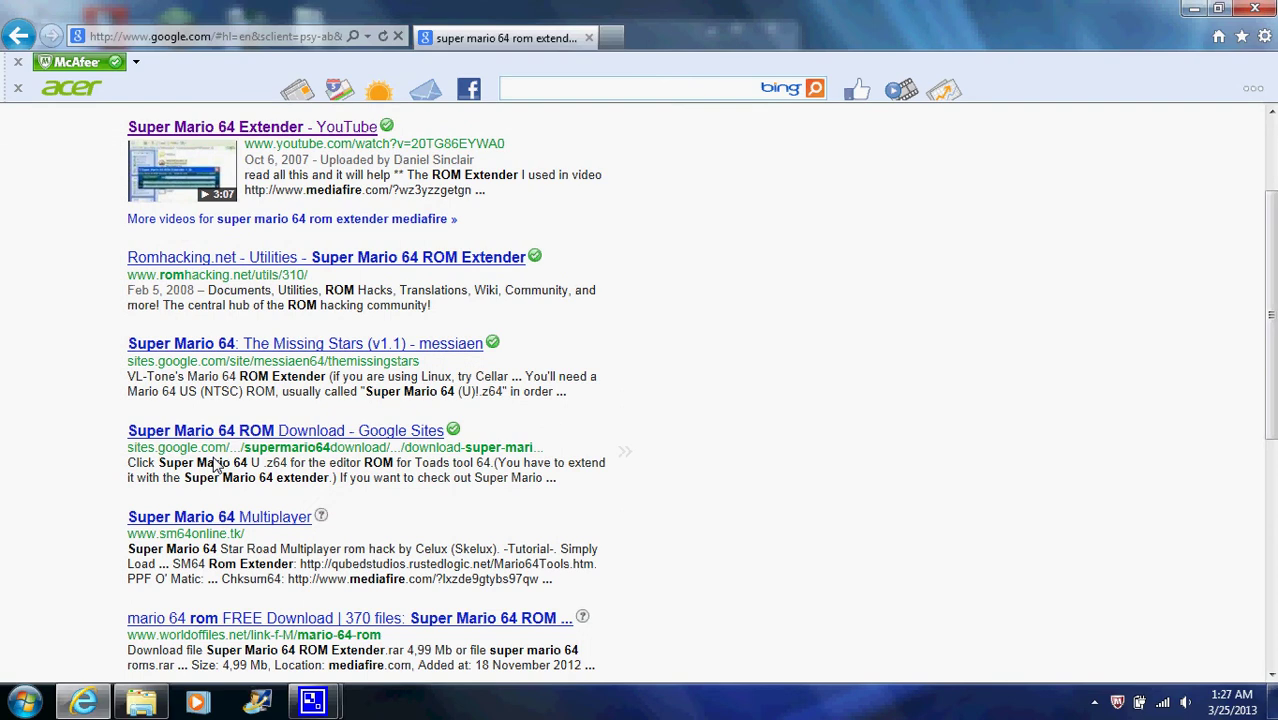
scroll(213, 465, "up", 2)
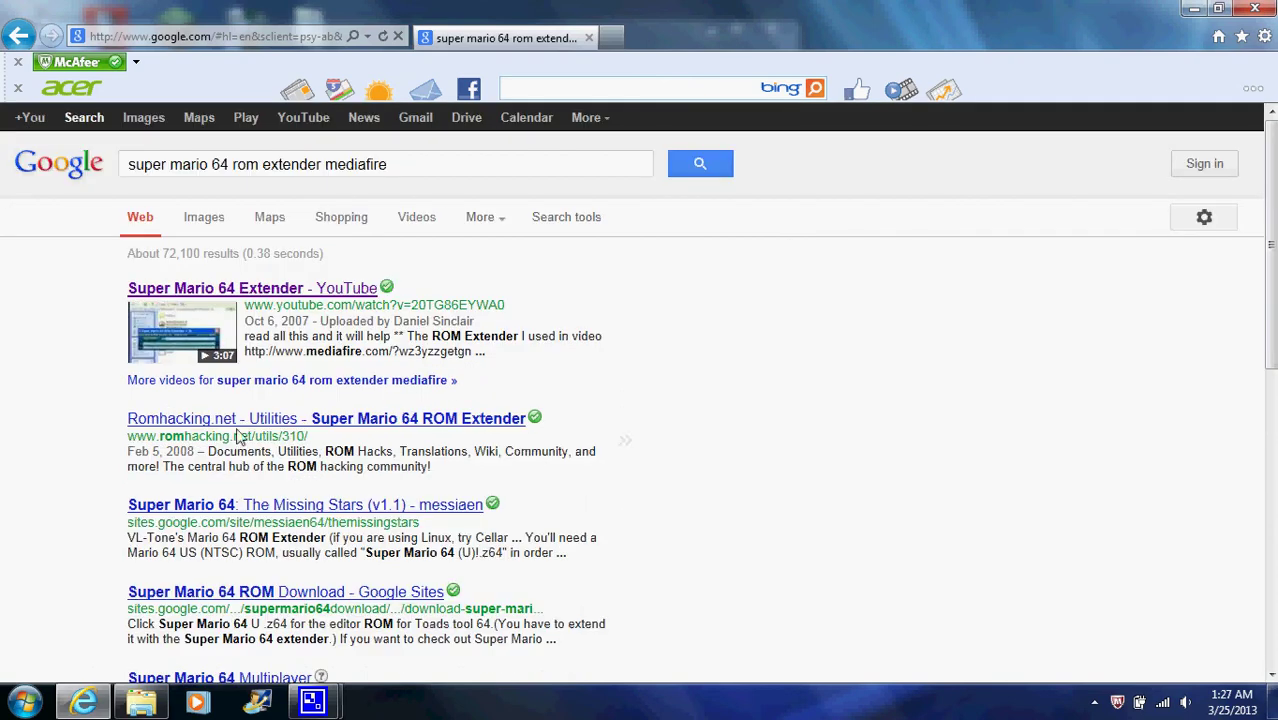
left_click(320, 292)
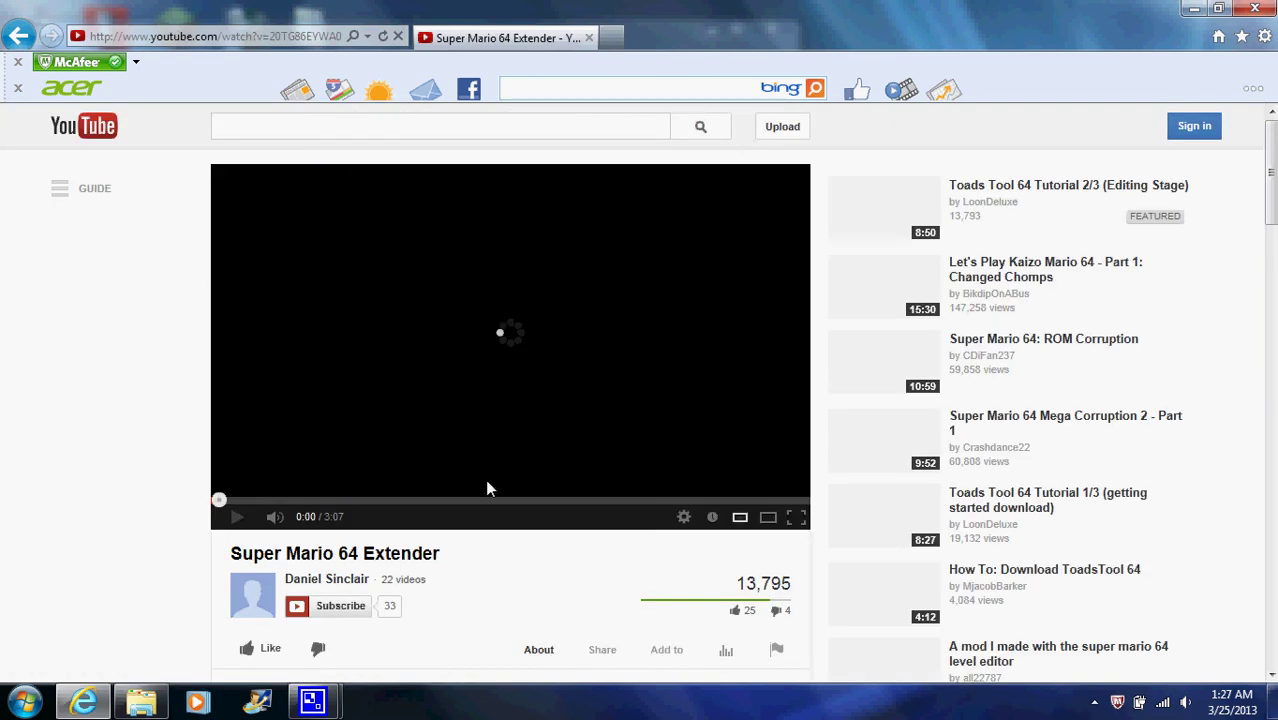
Expand the full description of the "Super Mario 64 Extender" video.
scroll(487, 488, "down", 3)
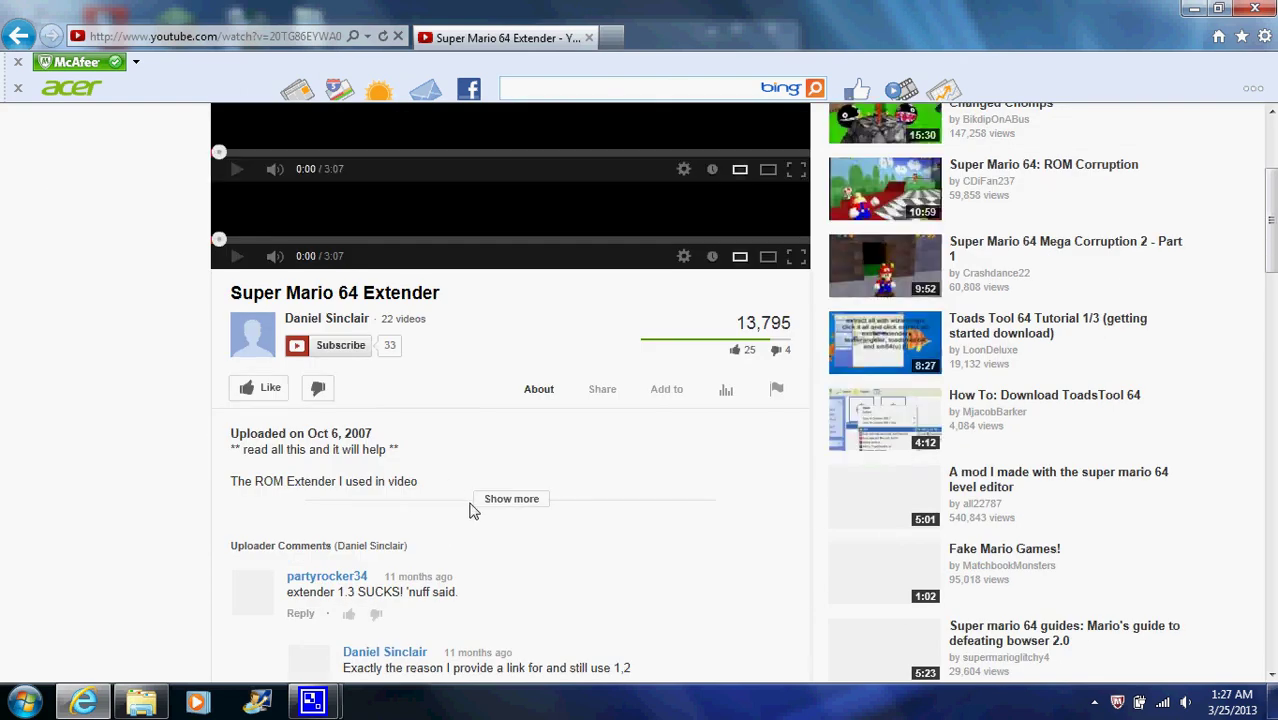
scroll(471, 508, "down", 1)
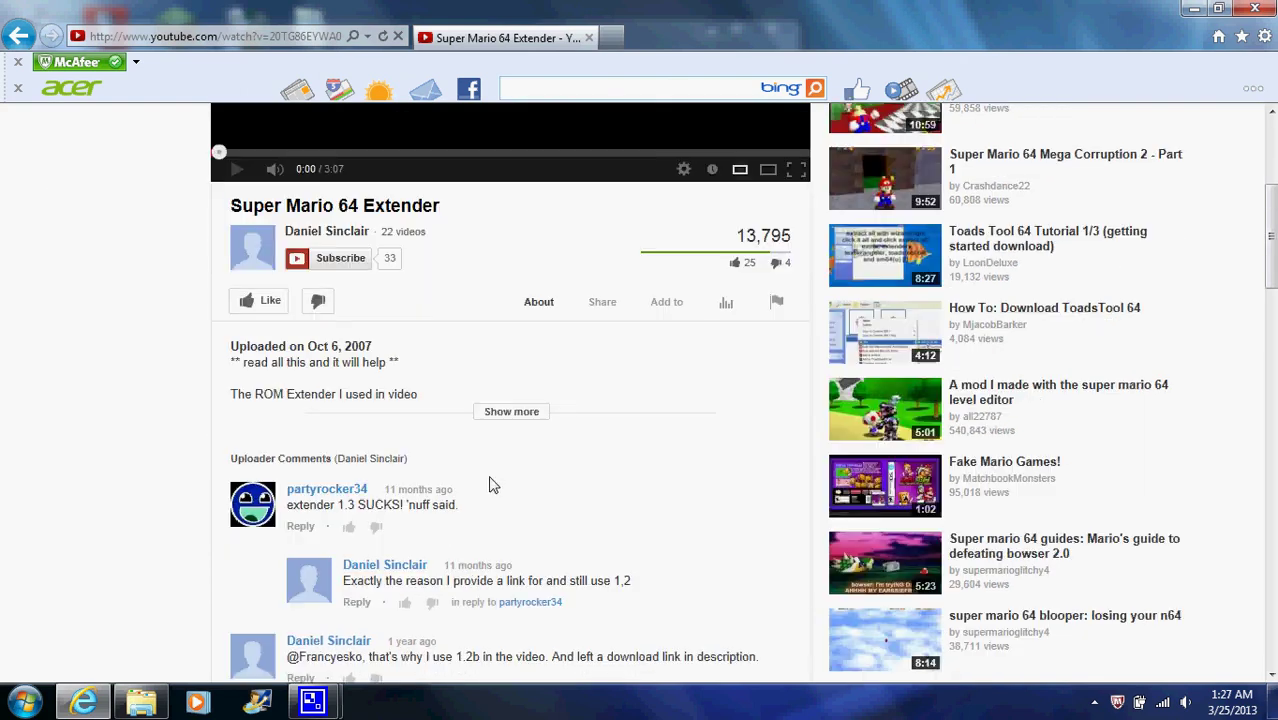
left_click(503, 413)
scroll(408, 448, "up", 3)
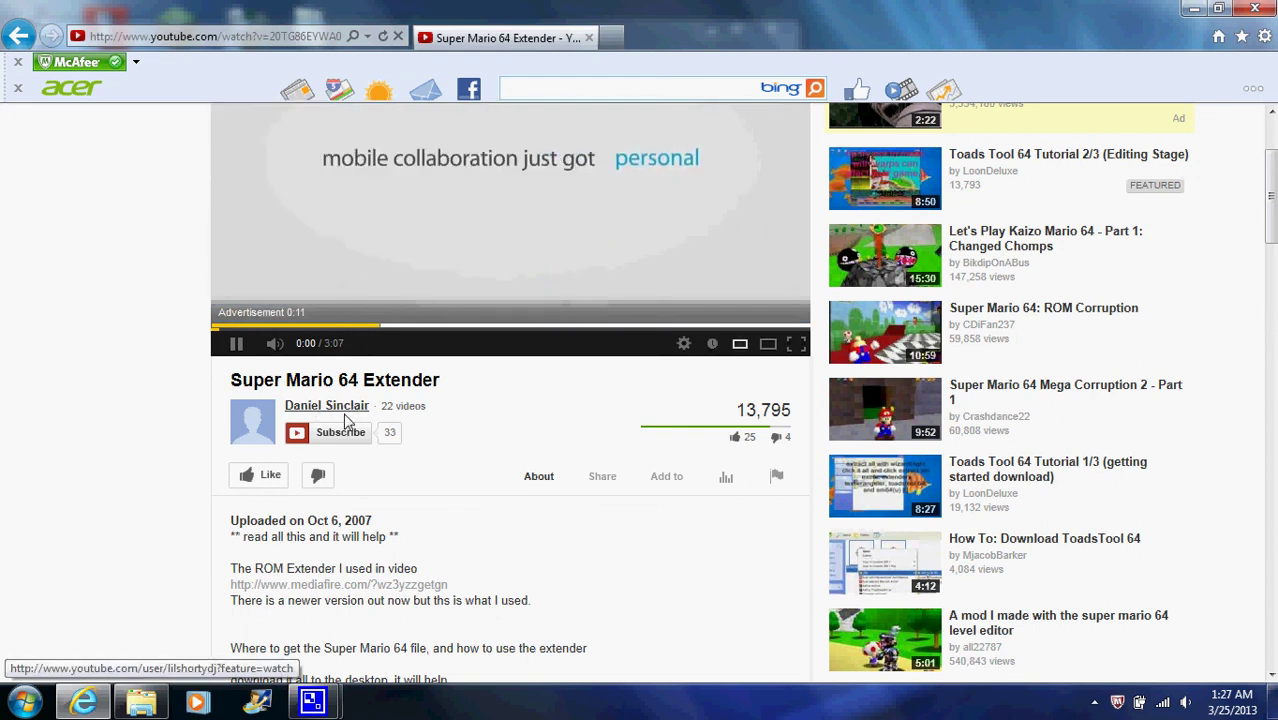
Read the video description, open its MediaFire link for the ROM extender, and close the YouTube tab.
scroll(345, 420, "down", 6)
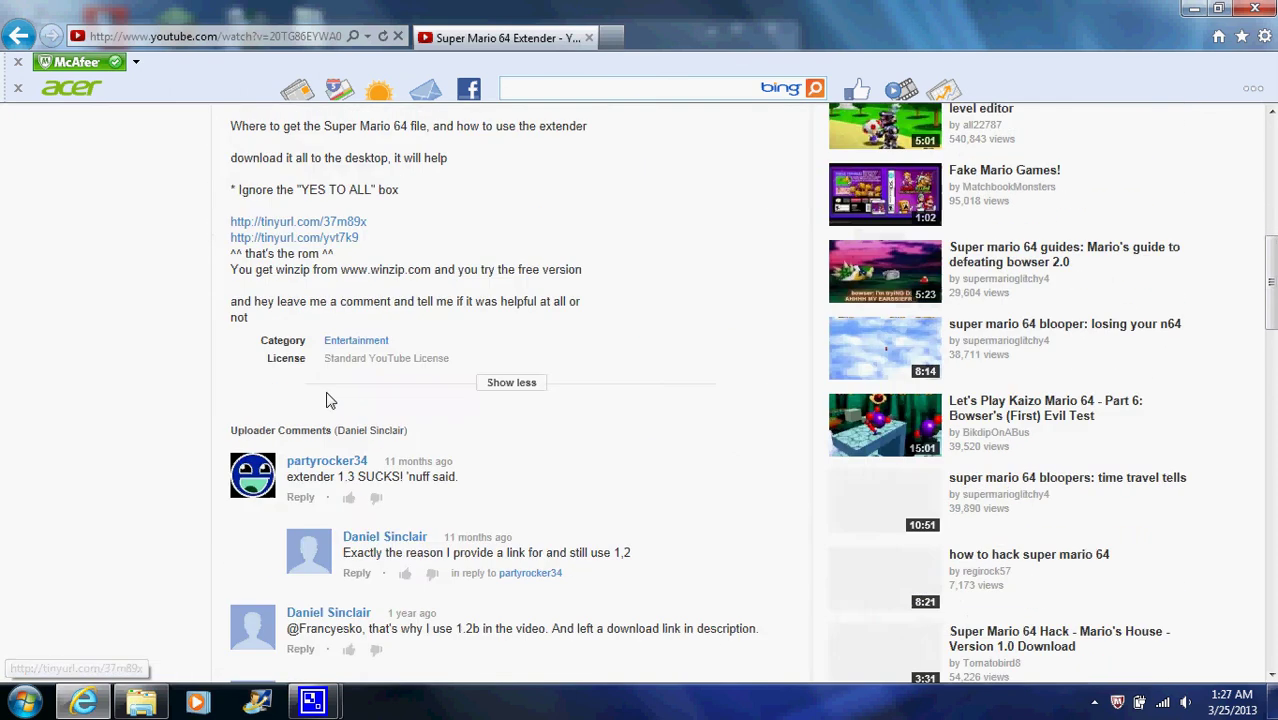
scroll(329, 400, "up", 3)
scroll(329, 400, "up", 4)
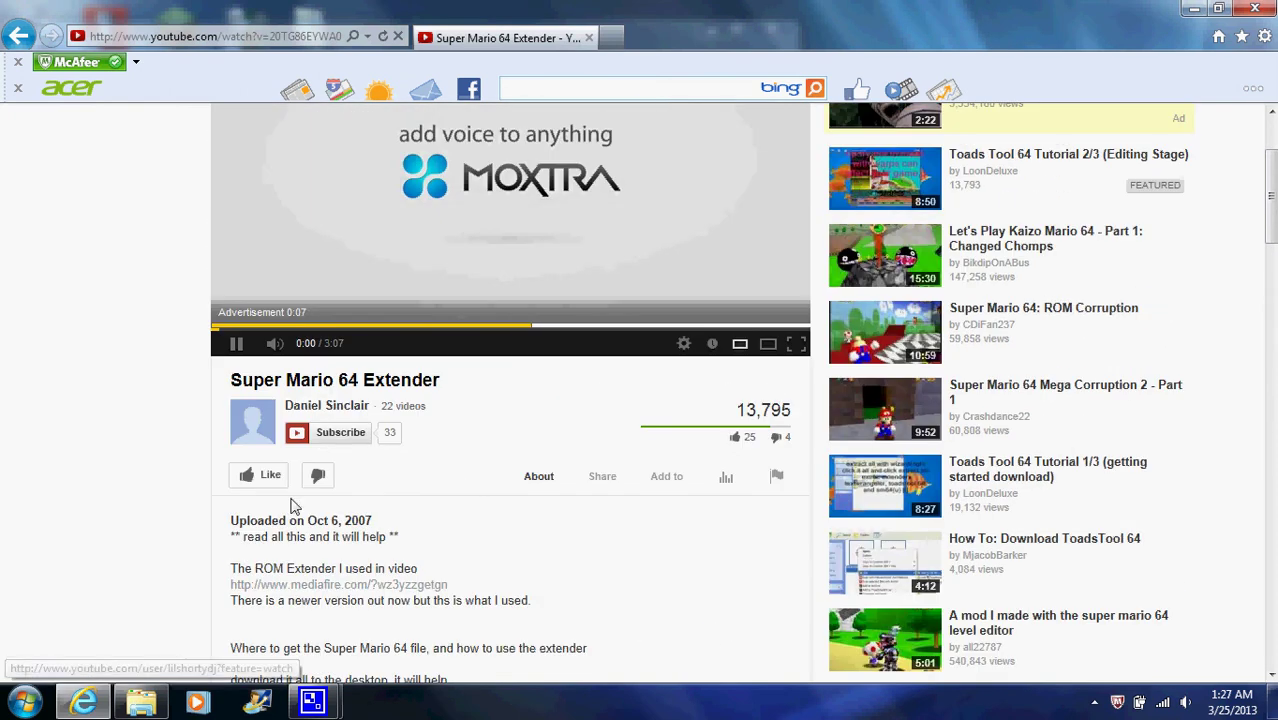
left_click(338, 586)
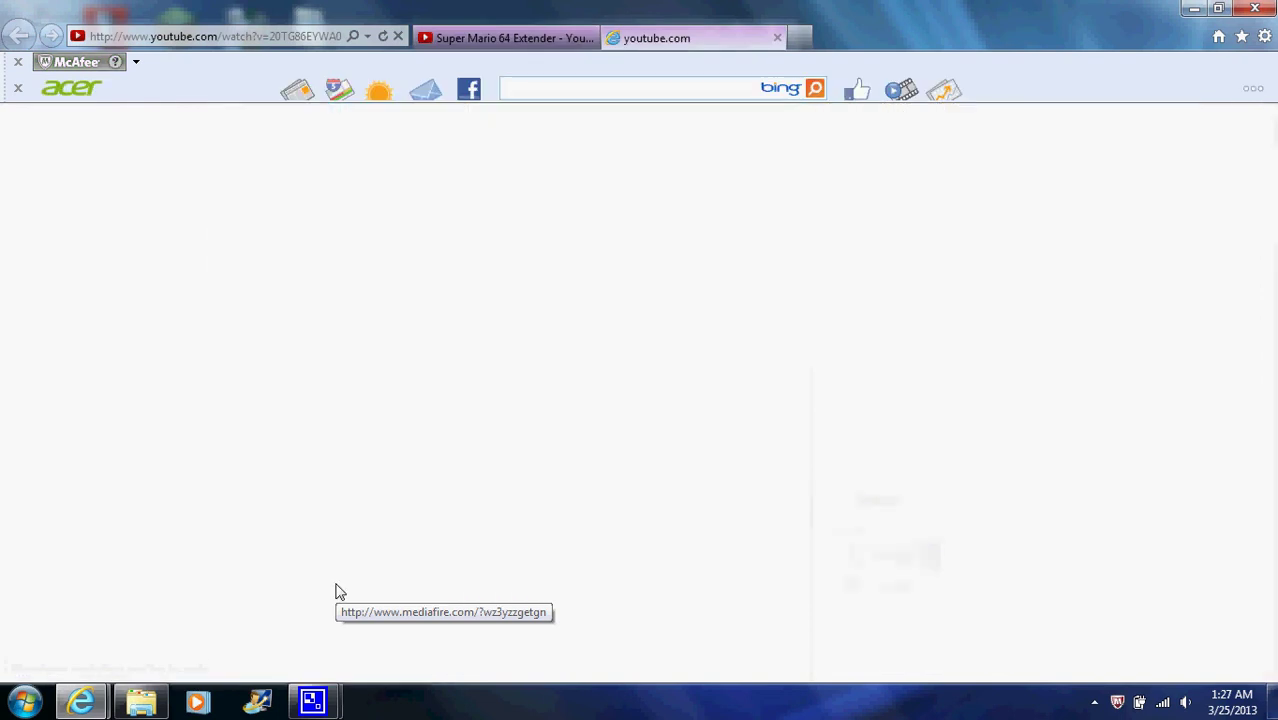
left_click(590, 38)
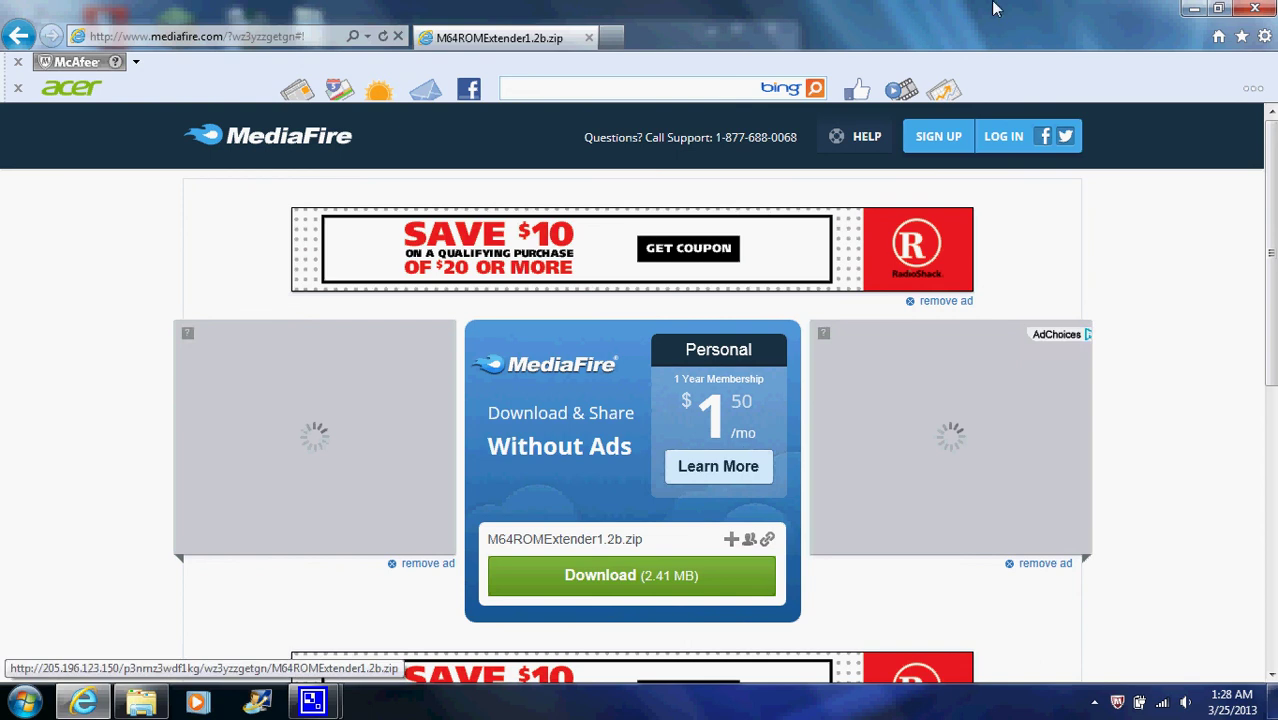
Clear the desktop by minimizing the MediaFire page and closing the blank browser window and the SuperMario64KirbyEditionV11 folder window.
left_click(1194, 12)
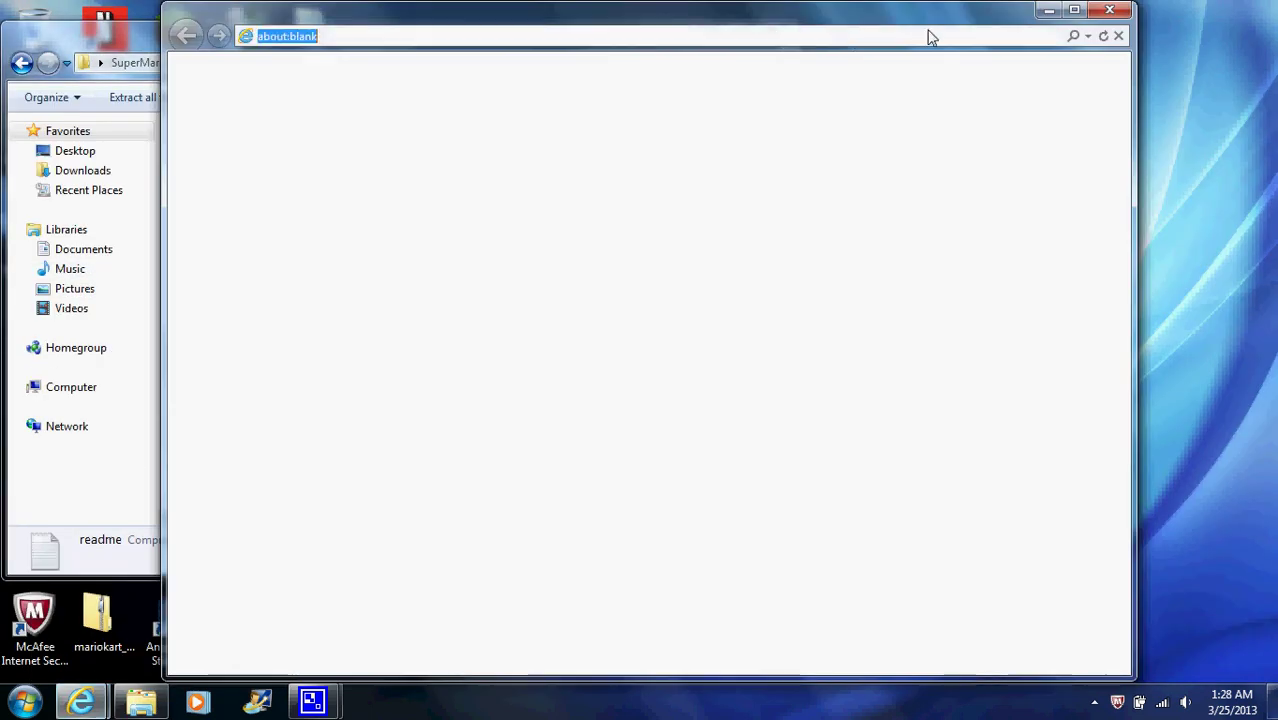
left_click(1109, 10)
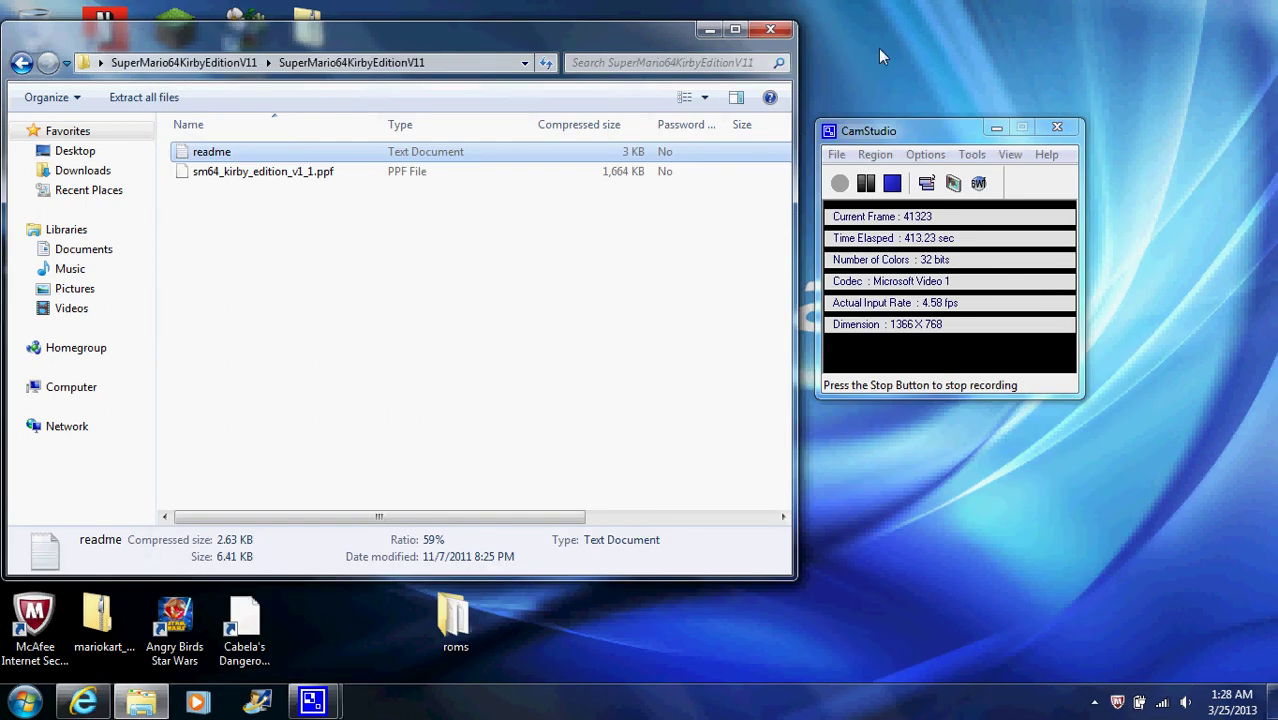
left_click(770, 29)
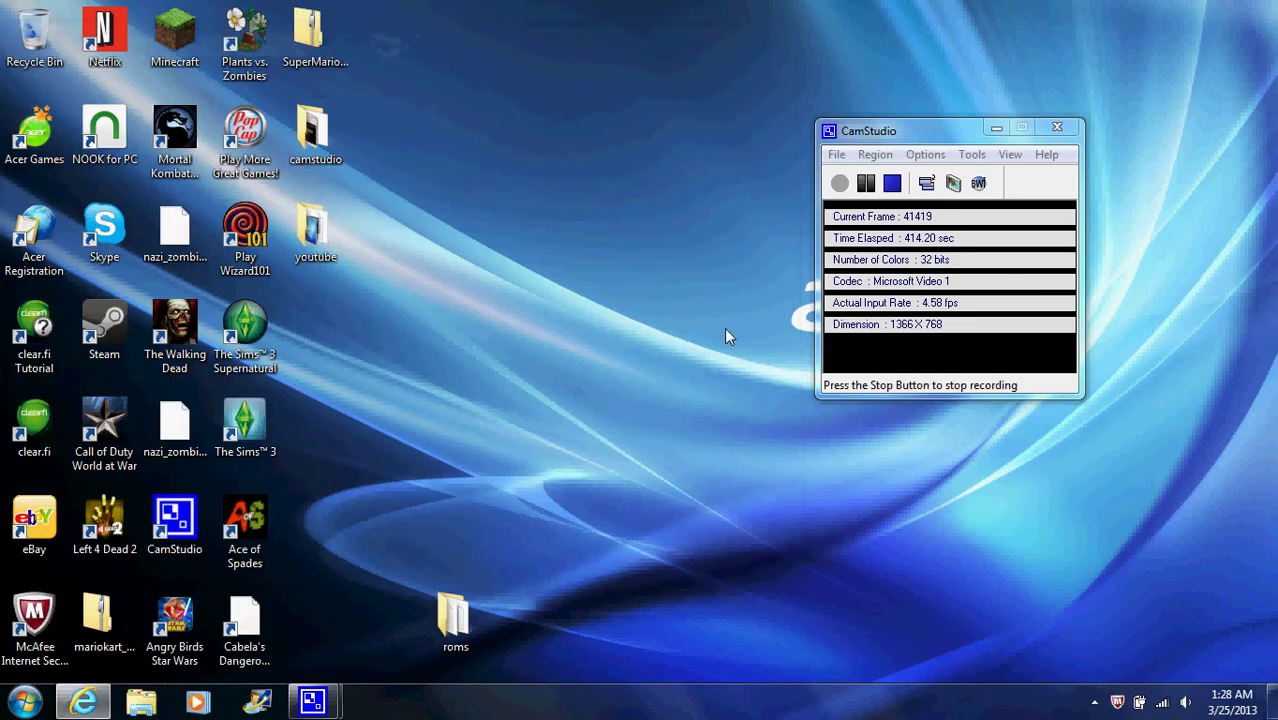
Create a new folder on the desktop named "super mario 64 patching tools".
right_click(682, 426)
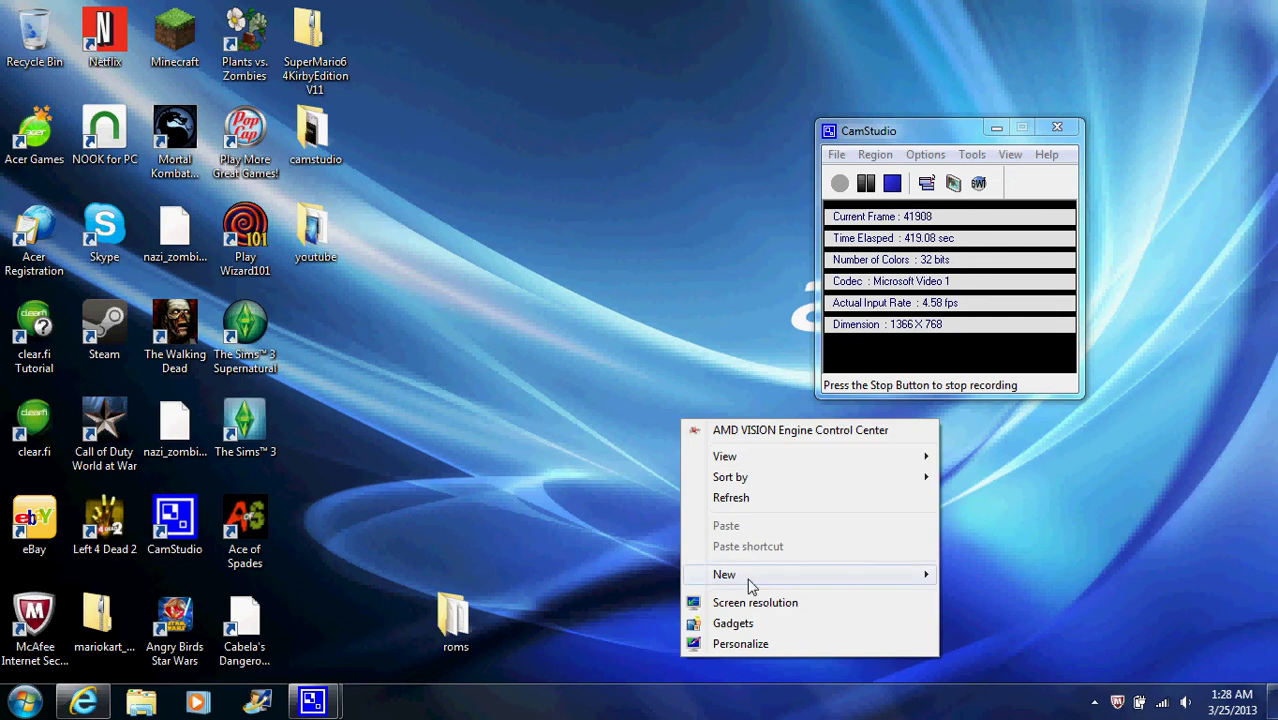
mouse_move(751, 580)
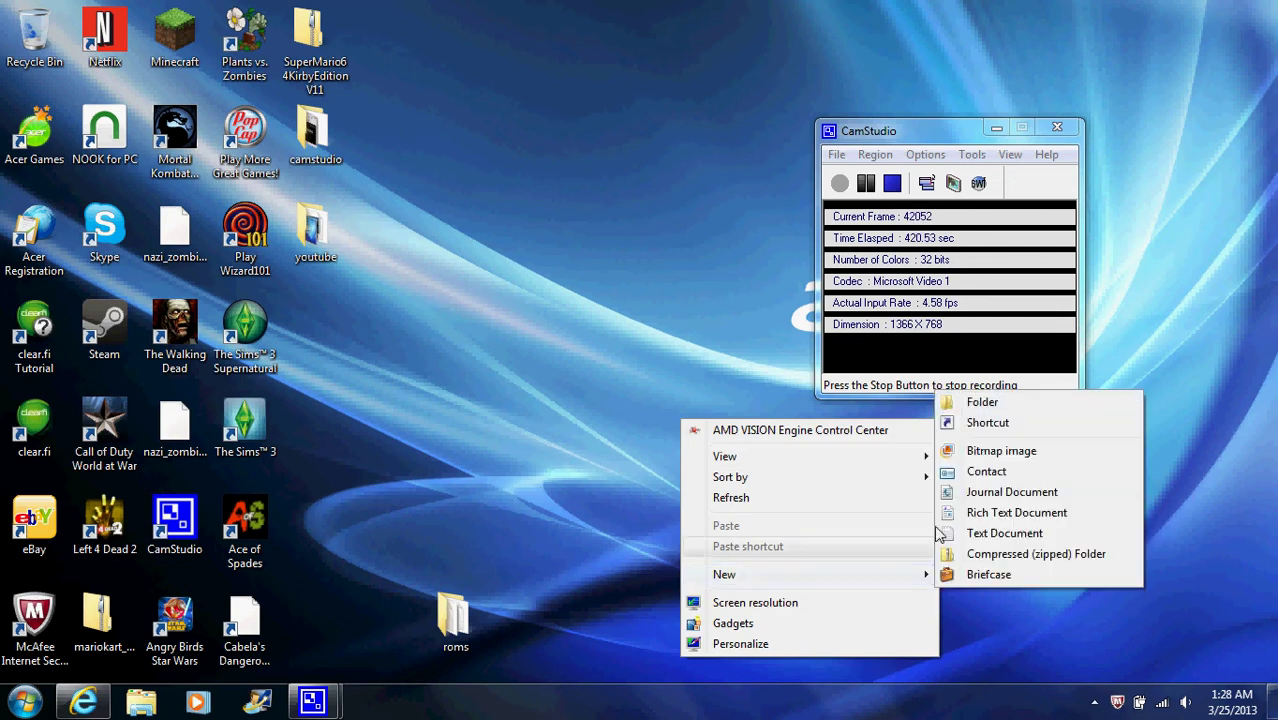
left_click(984, 404)
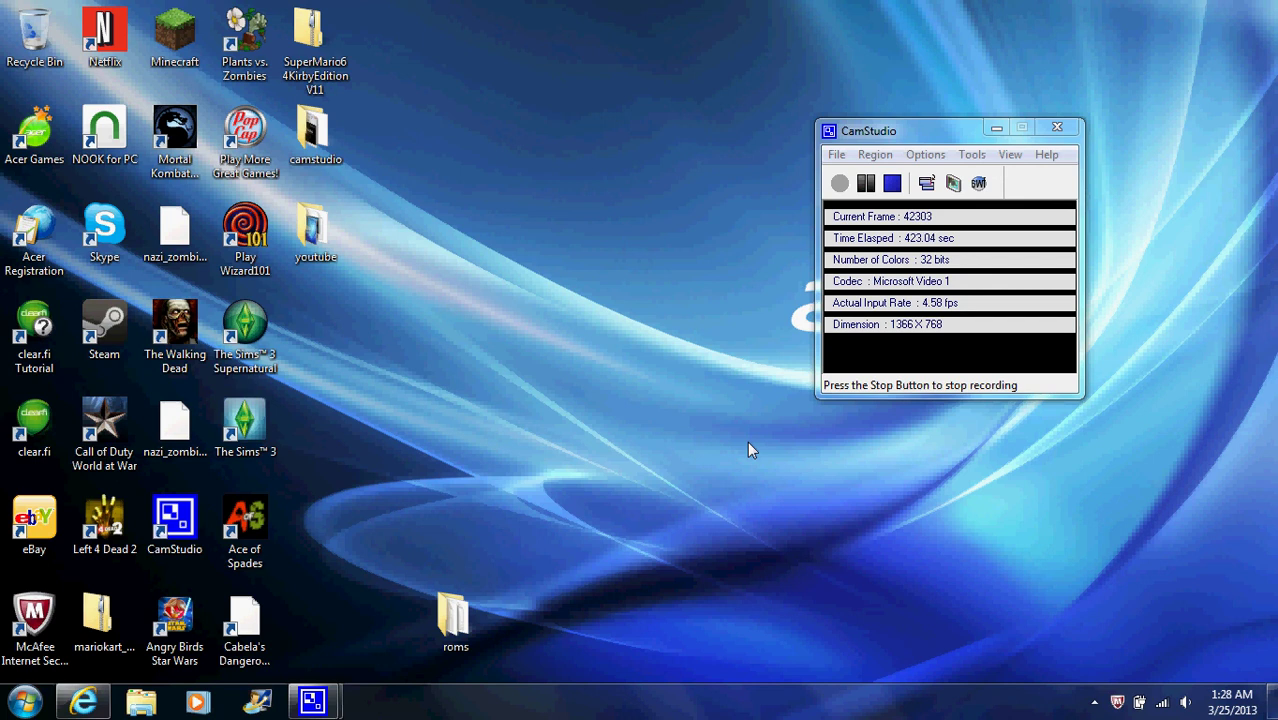
type("supe")
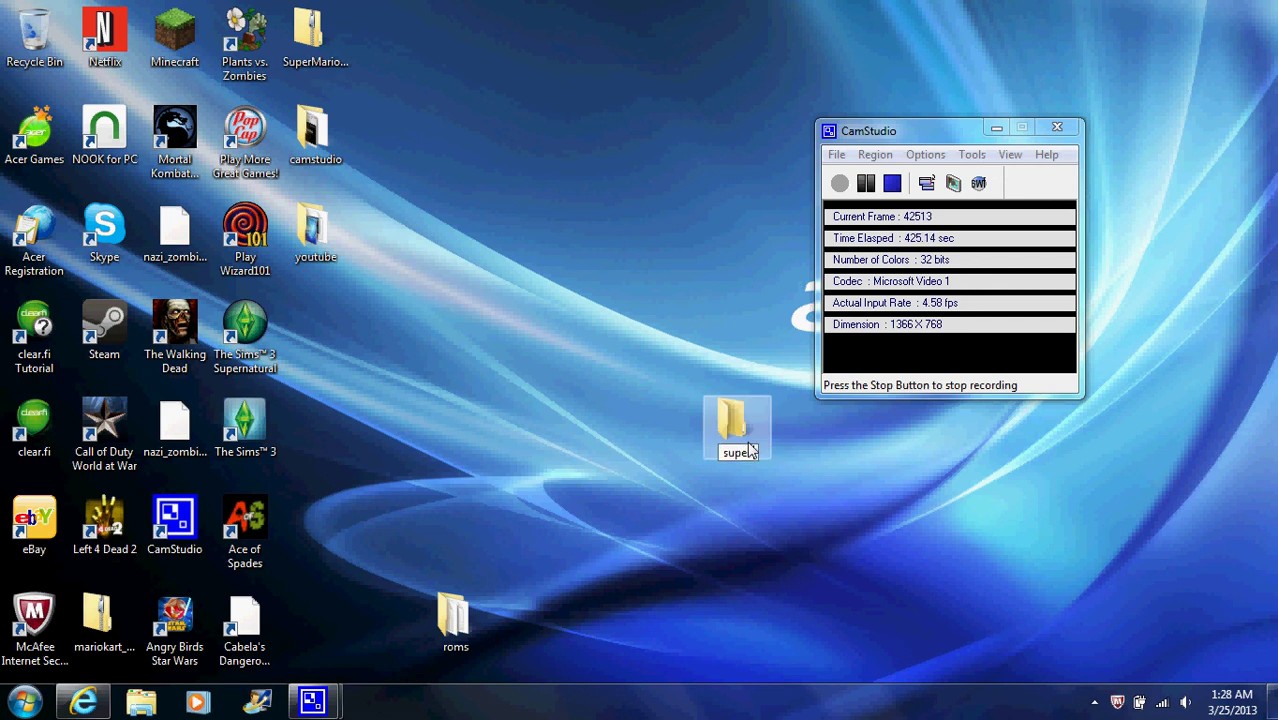
type("r mario 64 patching tools")
key("Return")
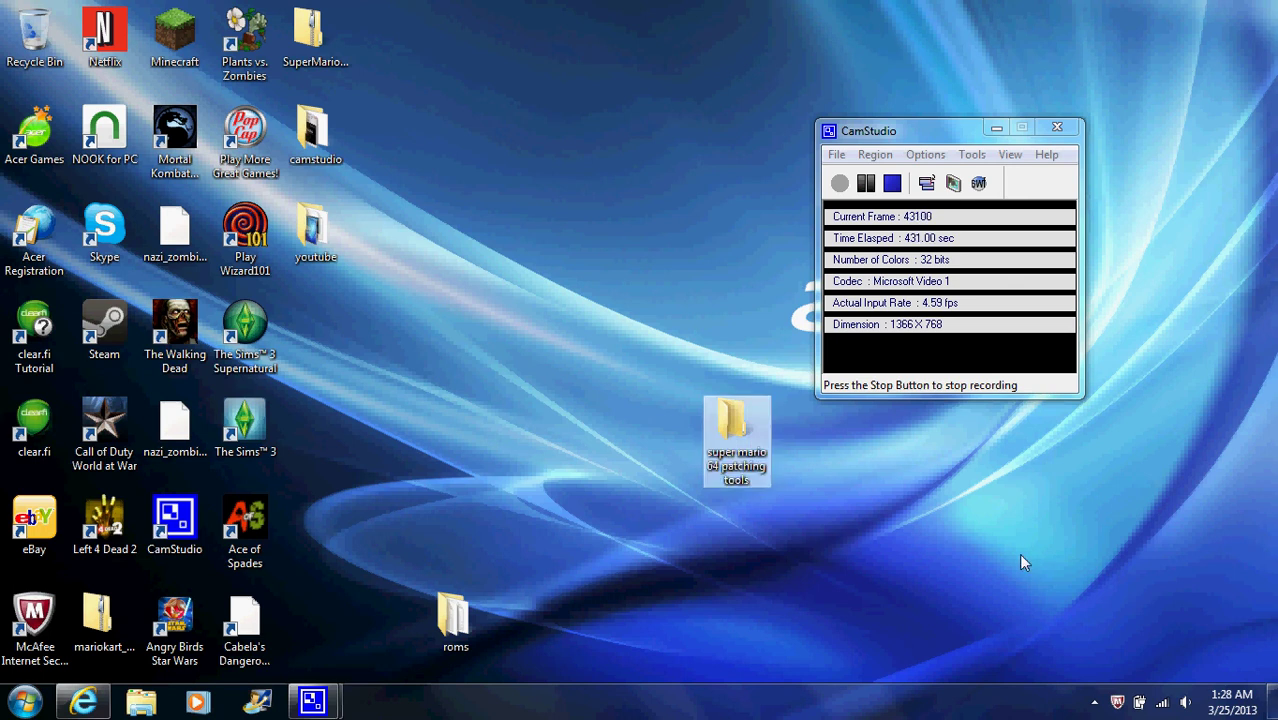
left_click(777, 515)
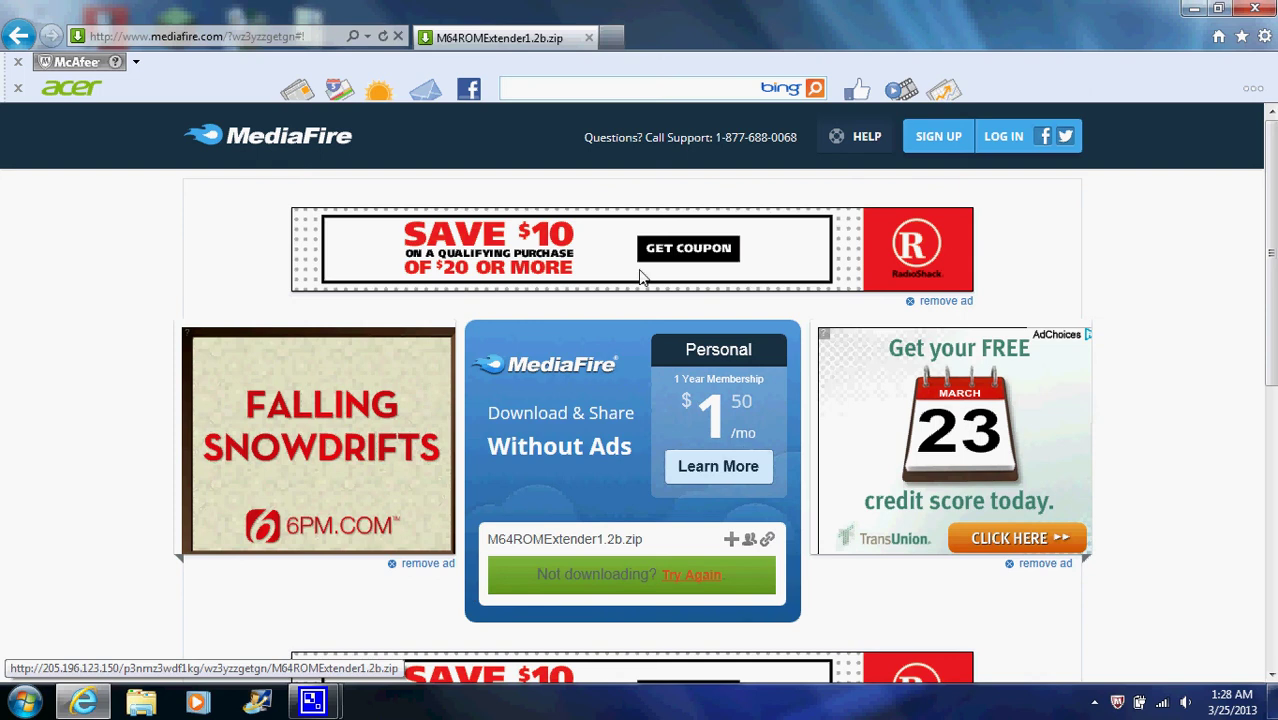
Go back to the original MediaFire download page for M64ROMExtender1.2b.zip and look it over.
left_click(19, 42)
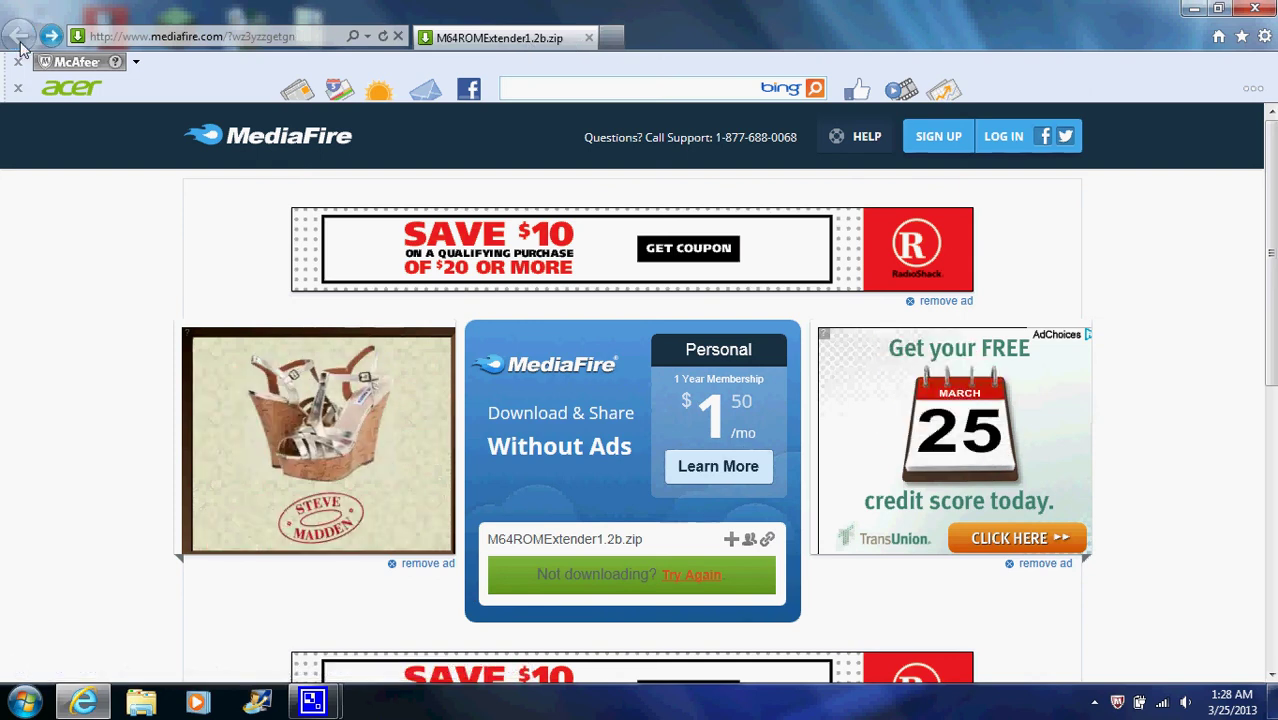
scroll(384, 393, "down", 3)
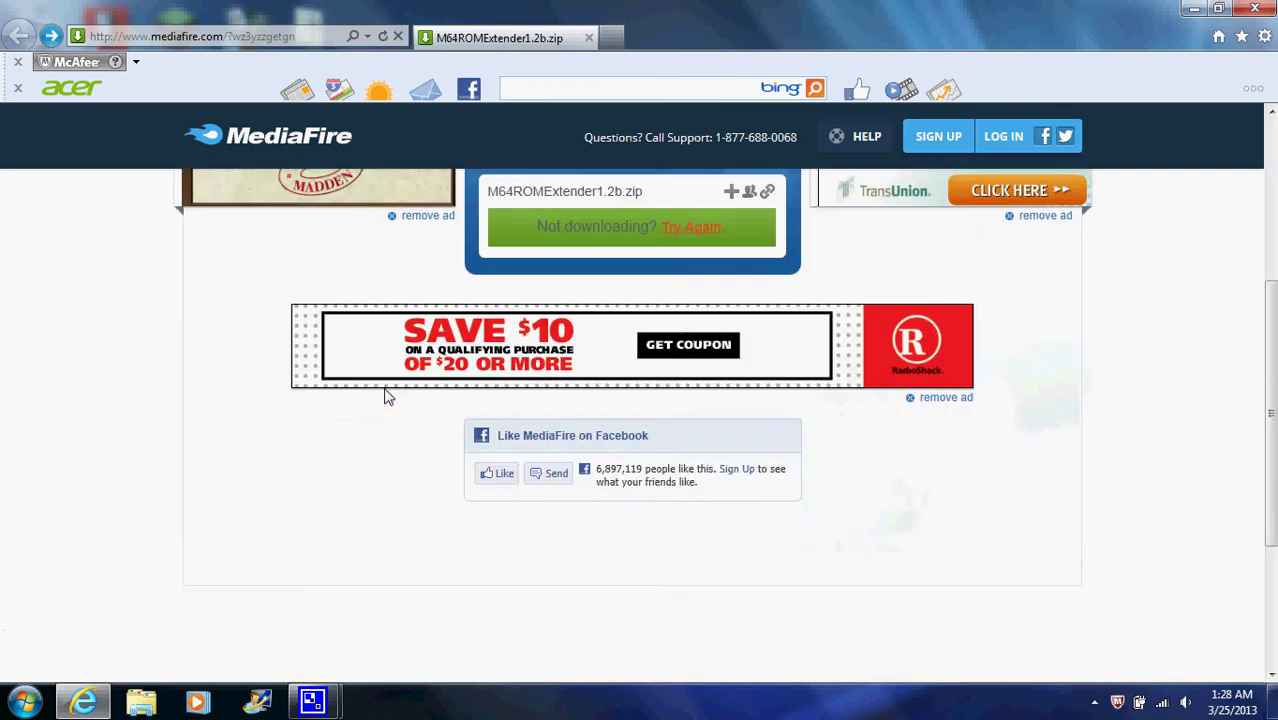
scroll(384, 393, "up", 3)
scroll(384, 393, "down", 2)
scroll(387, 395, "up", 2)
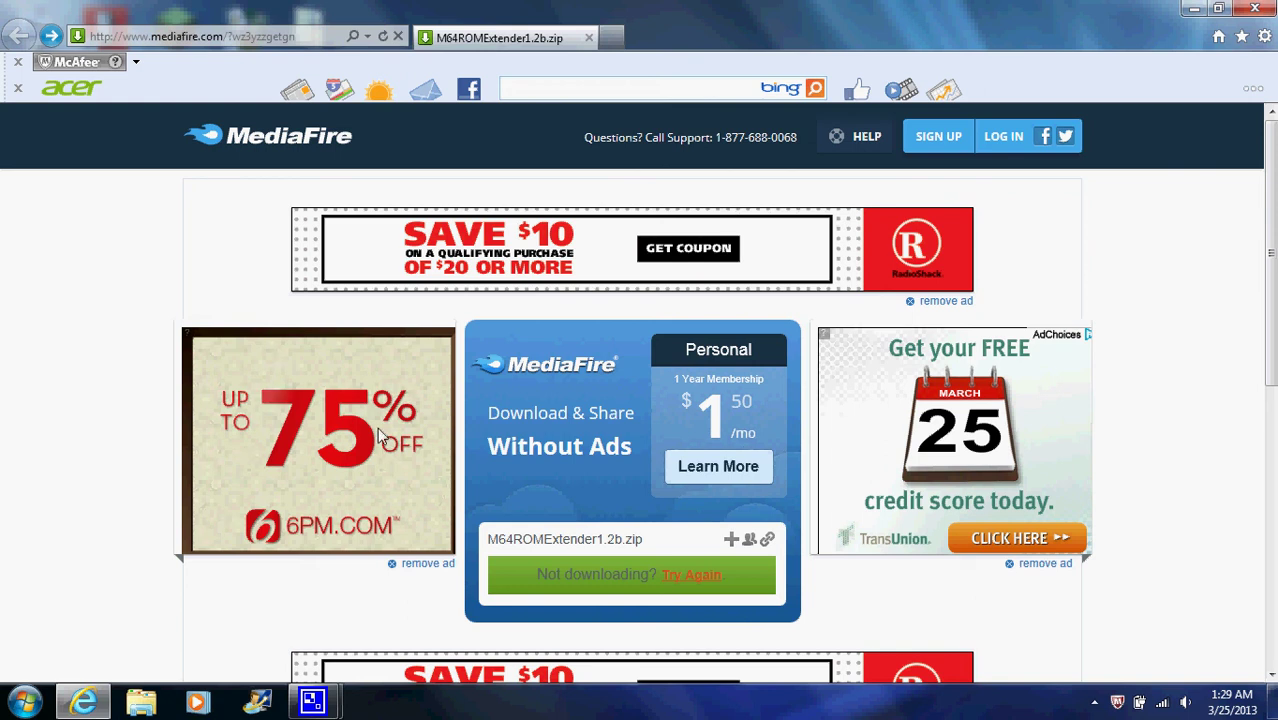
mouse_move(298, 708)
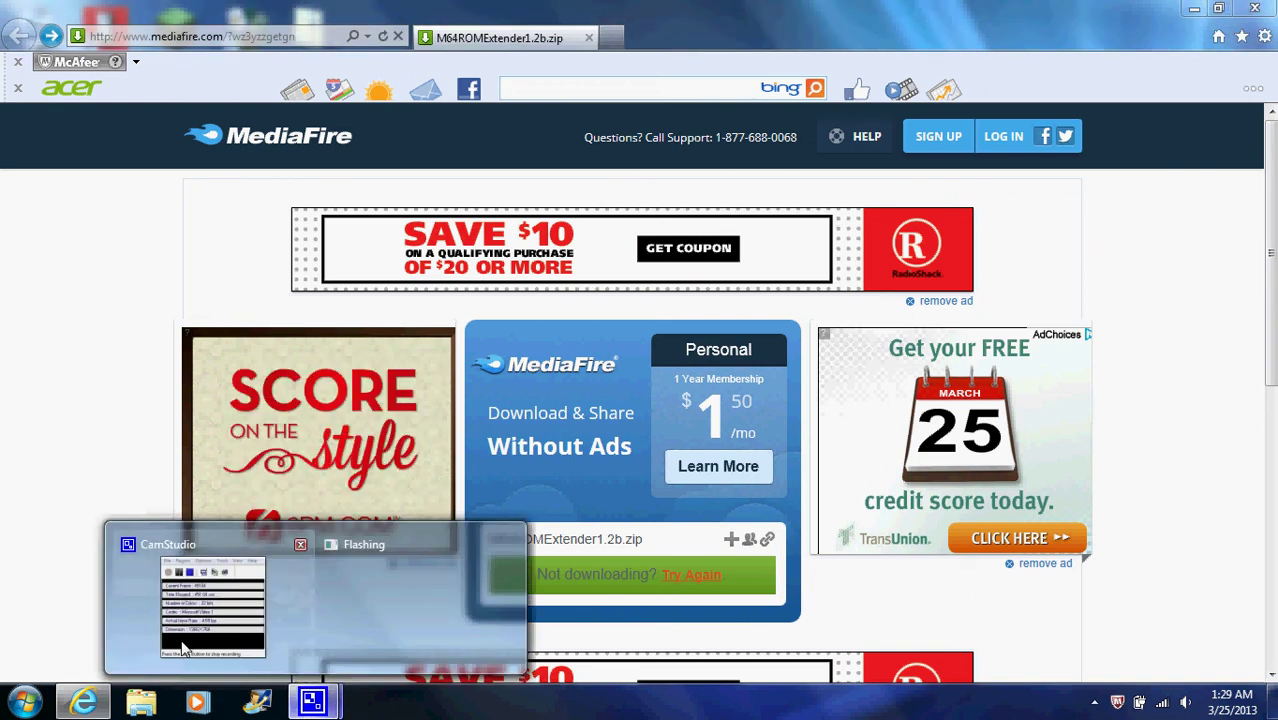
mouse_move(210, 625)
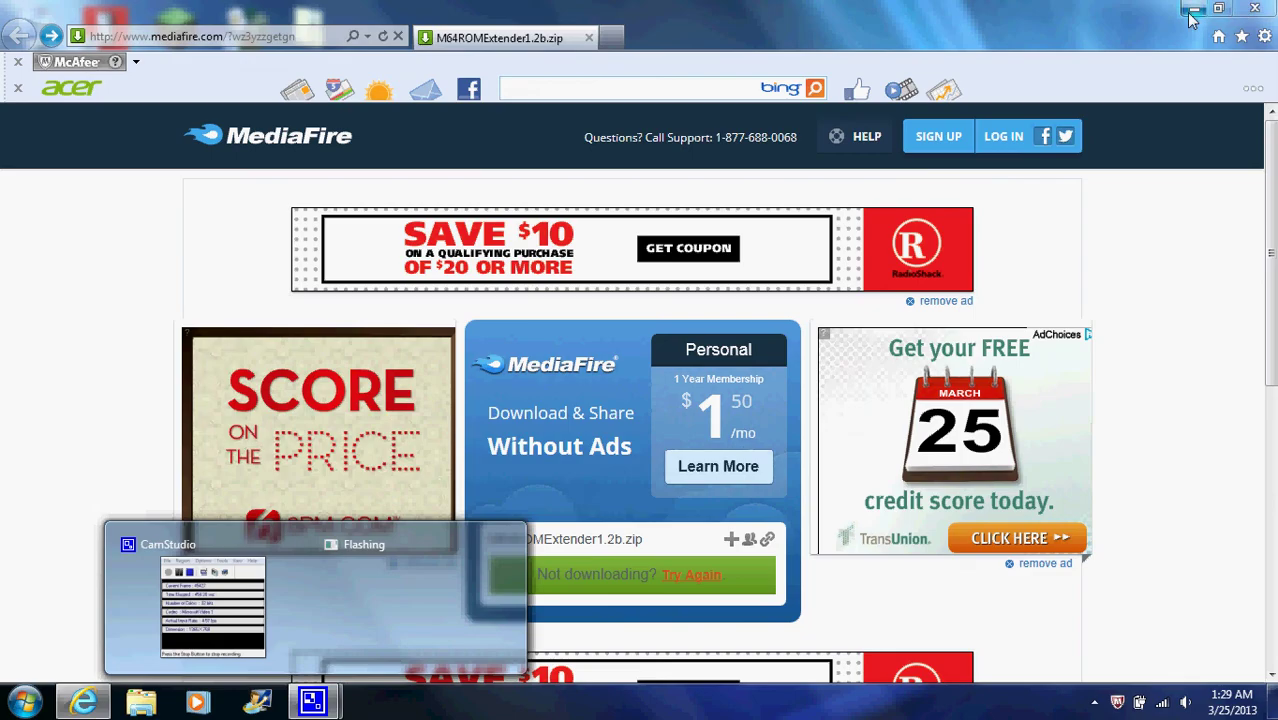
left_click(1180, 25)
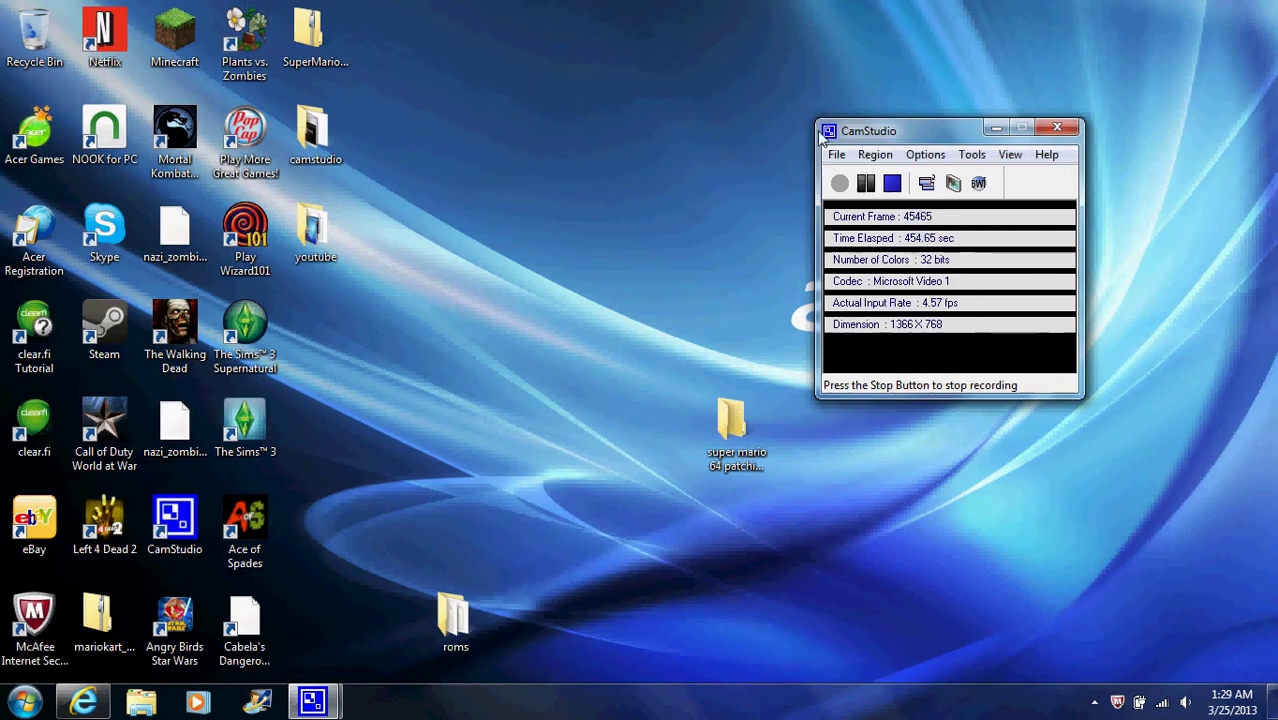
left_click(838, 157)
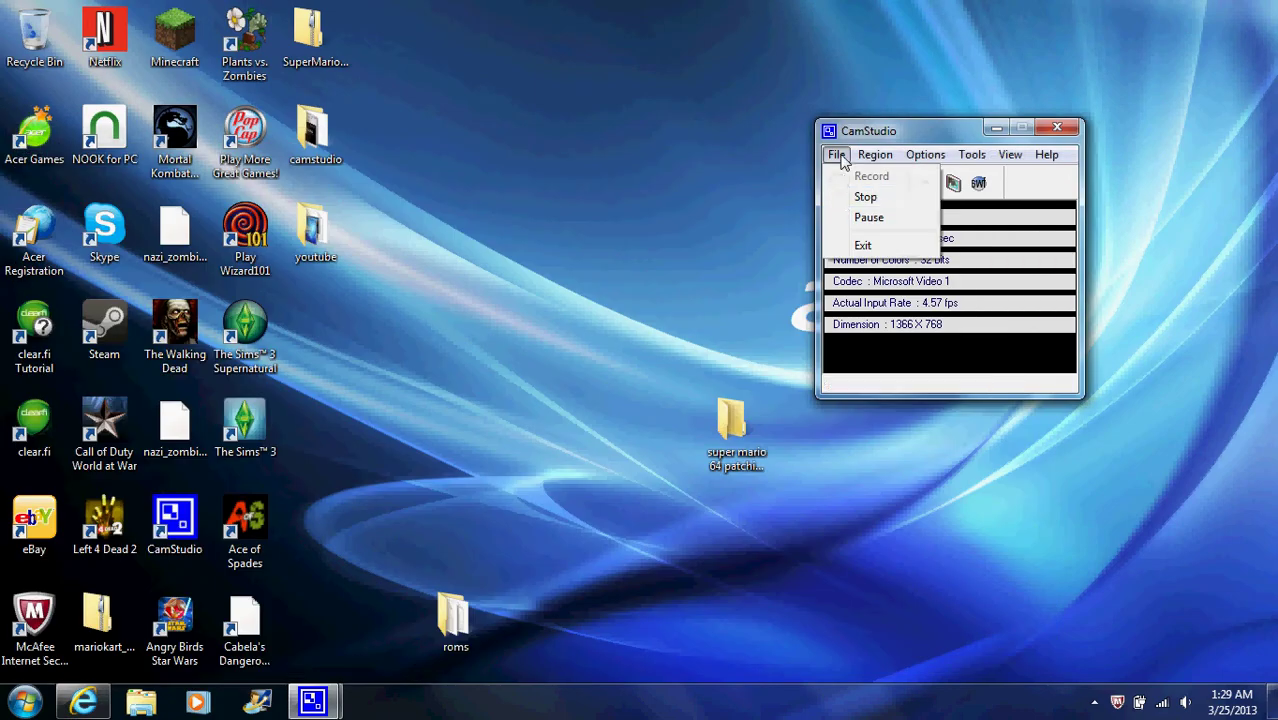
left_click(869, 218)
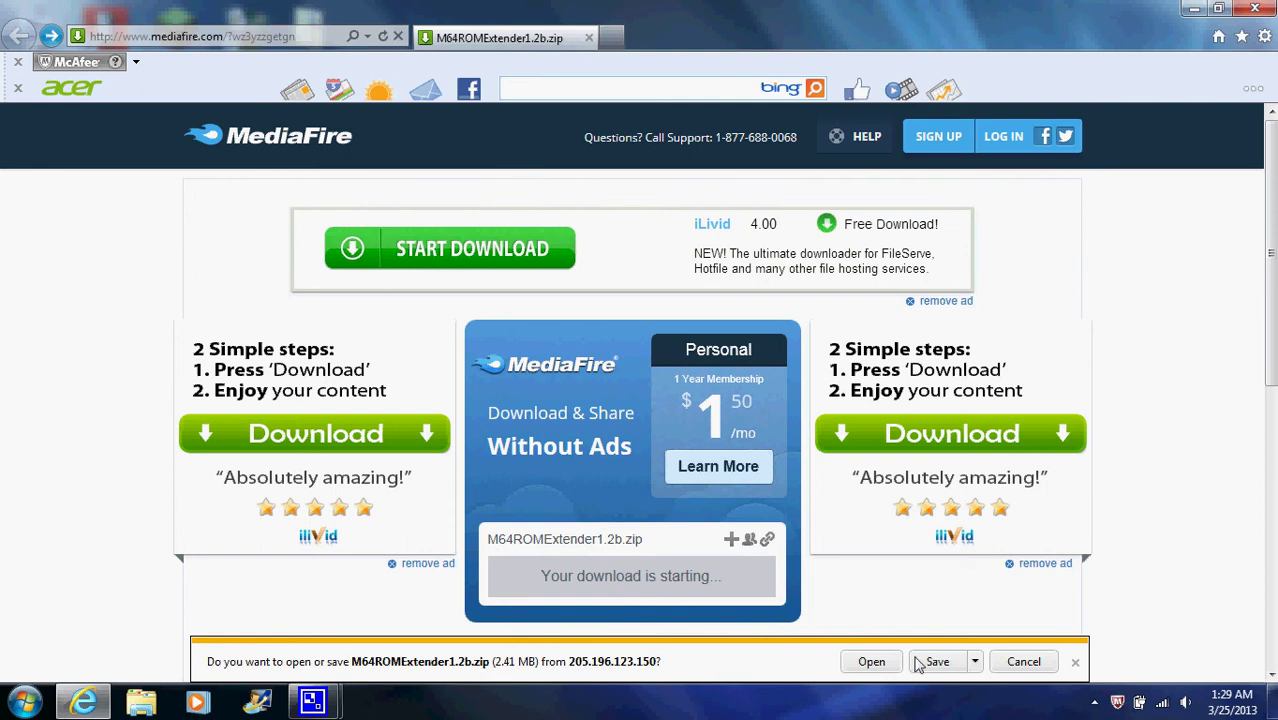
Save the M64ROMExtender1.2b.zip download into the "super mario 64 patching tools" folder on the desktop.
left_click(975, 662)
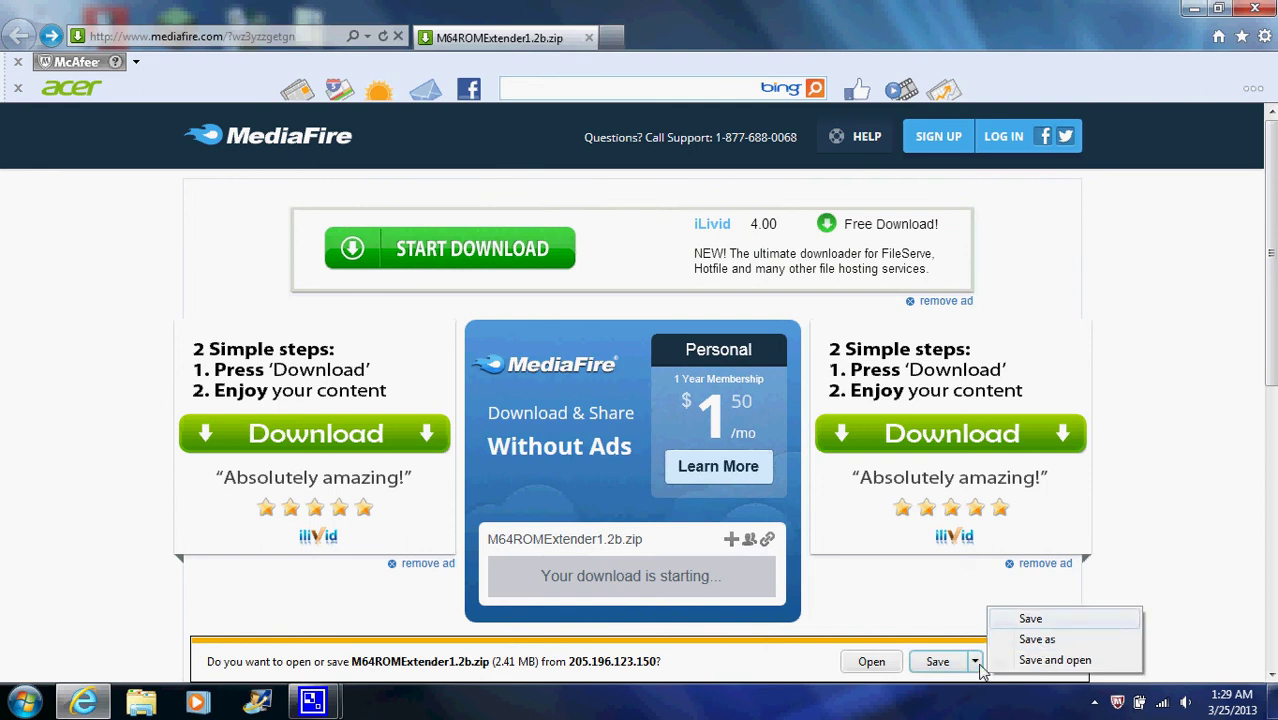
left_click(1037, 640)
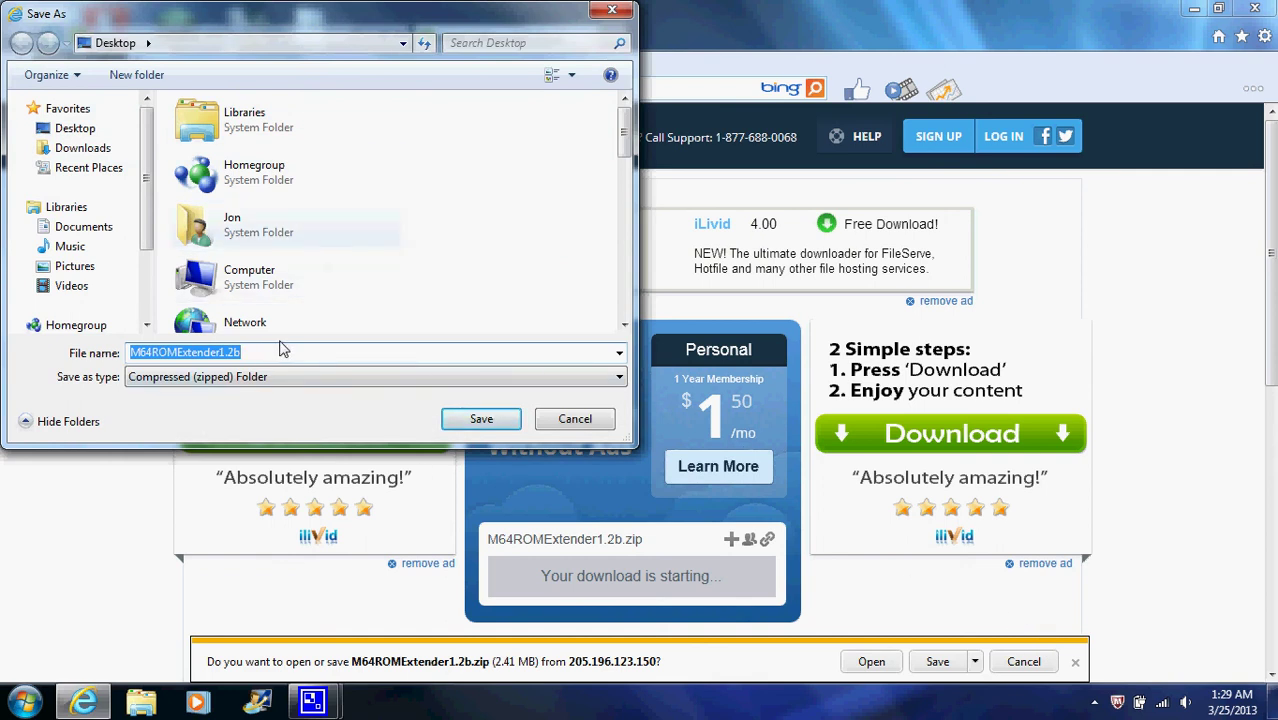
left_click(317, 175)
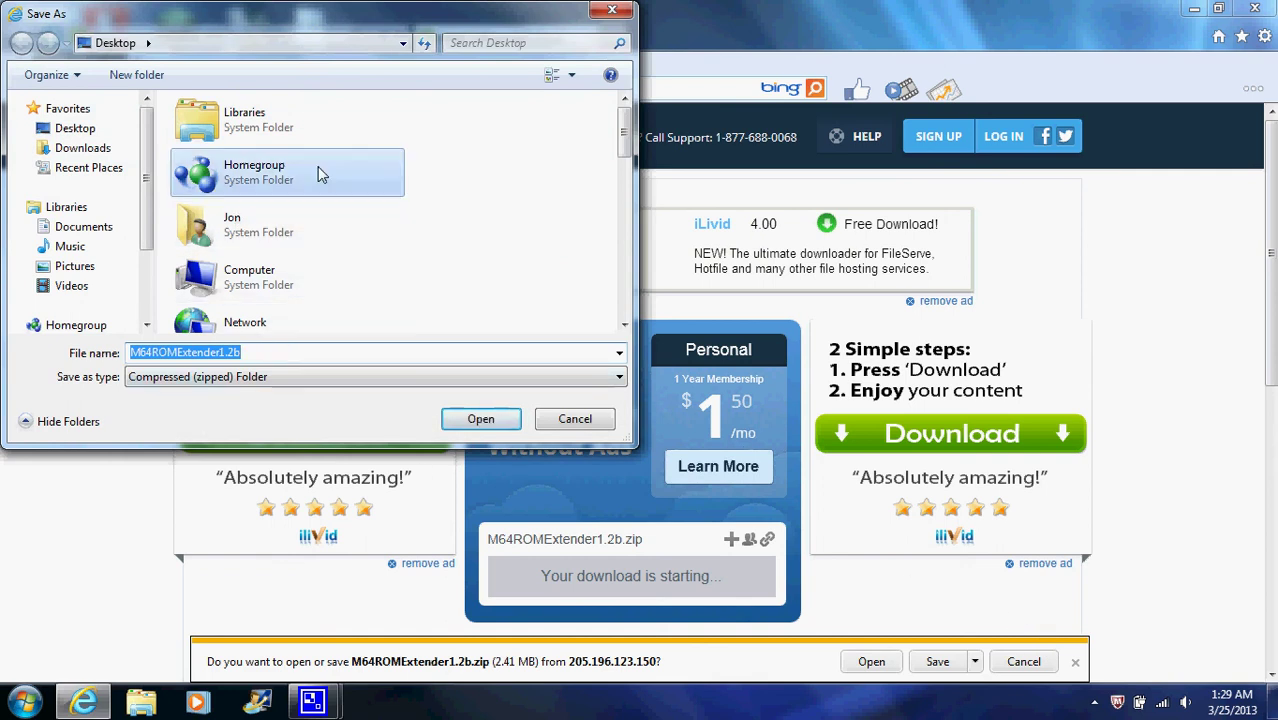
scroll(317, 175, "down", 3)
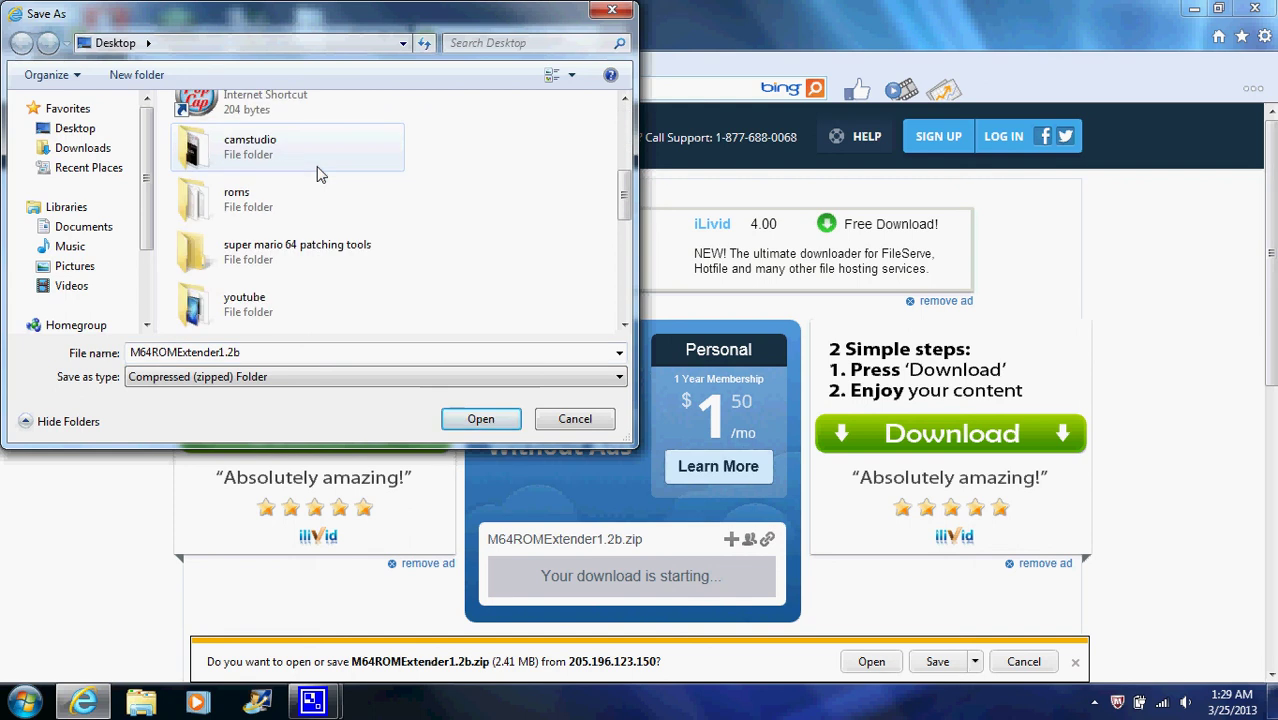
left_click(326, 260)
double_click(326, 260)
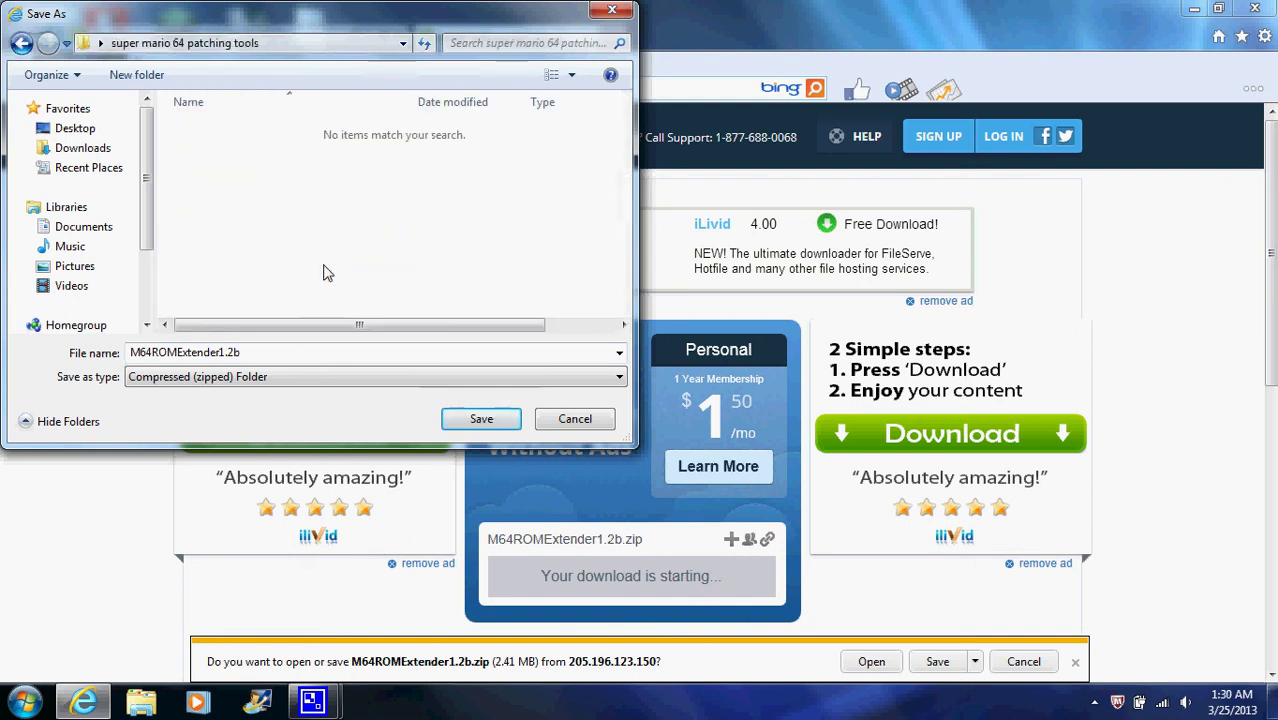
left_click(481, 420)
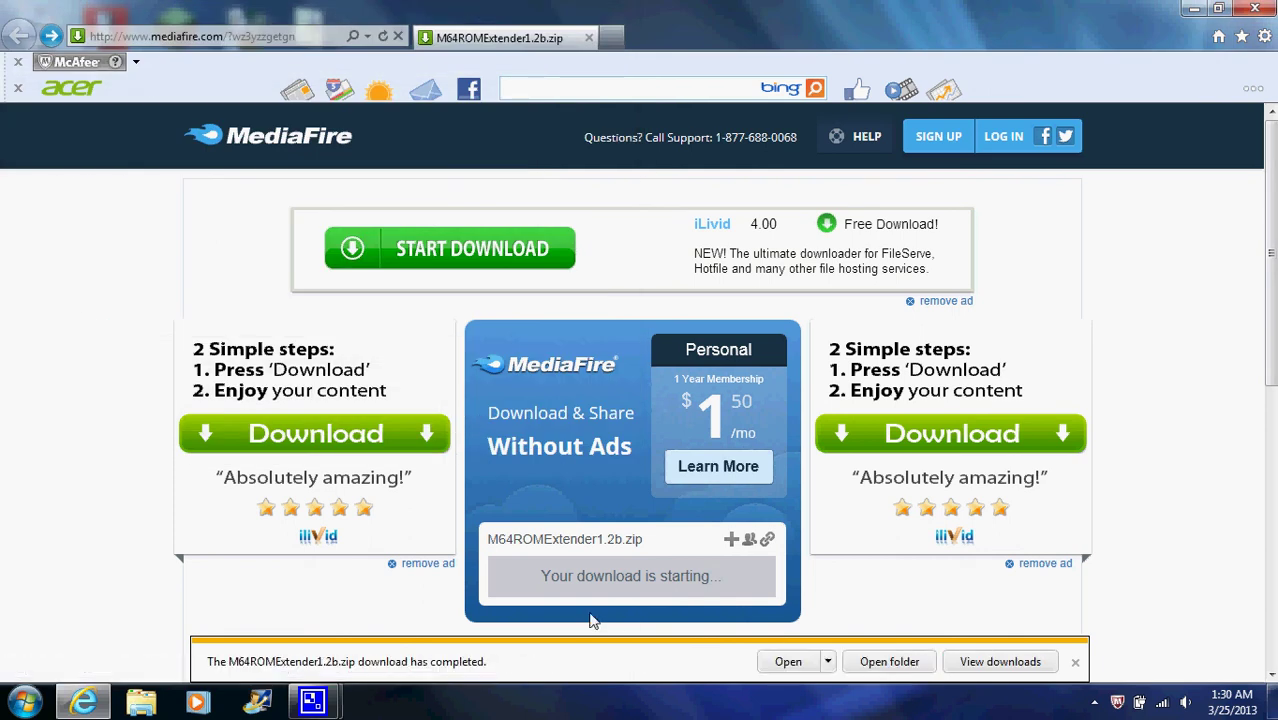
Move the M64ROMExtender1.2b zip out of the "super mario 64 patching tools" folder onto the desktop and close the folder window.
left_click(1194, 14)
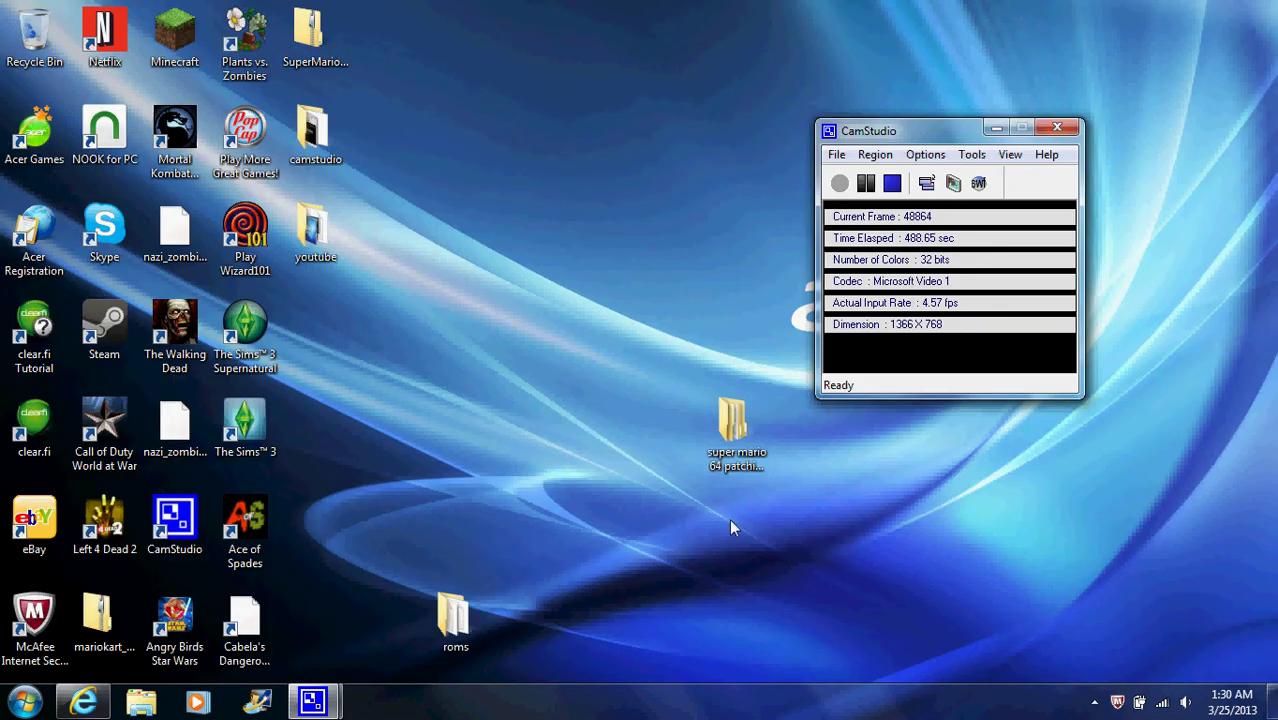
double_click(750, 448)
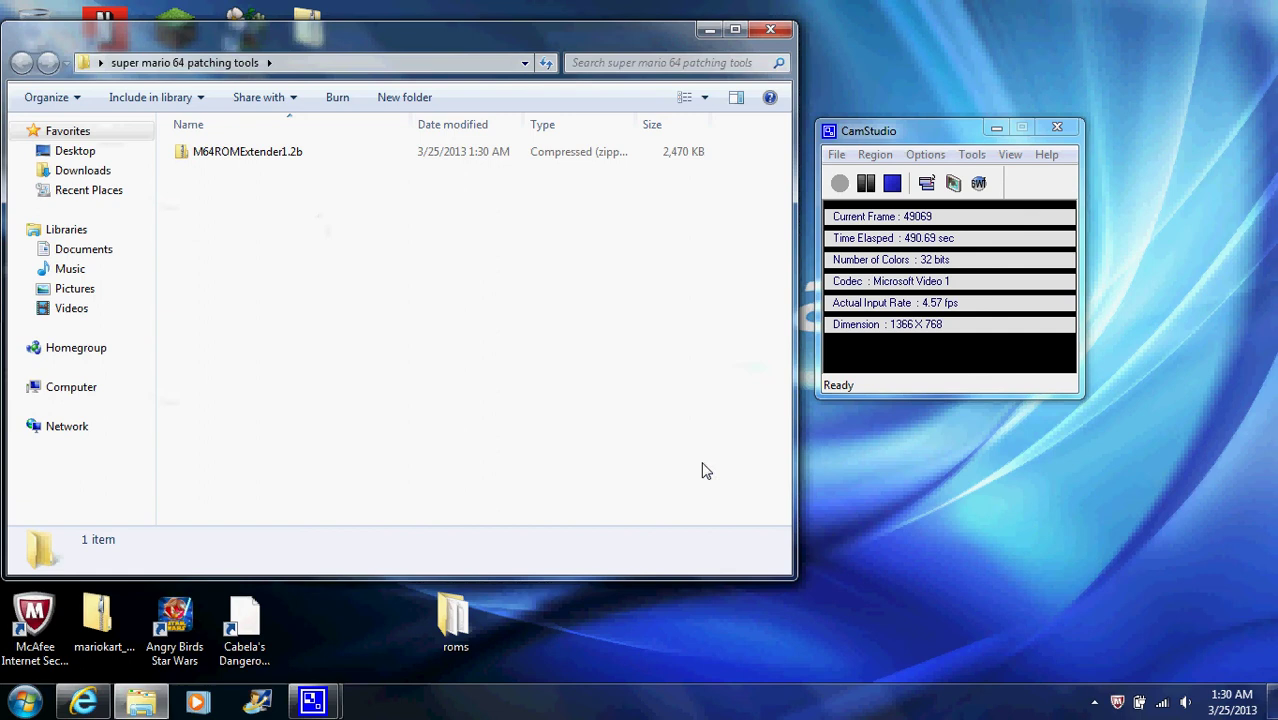
left_click_drag(520, 44, 995, 0)
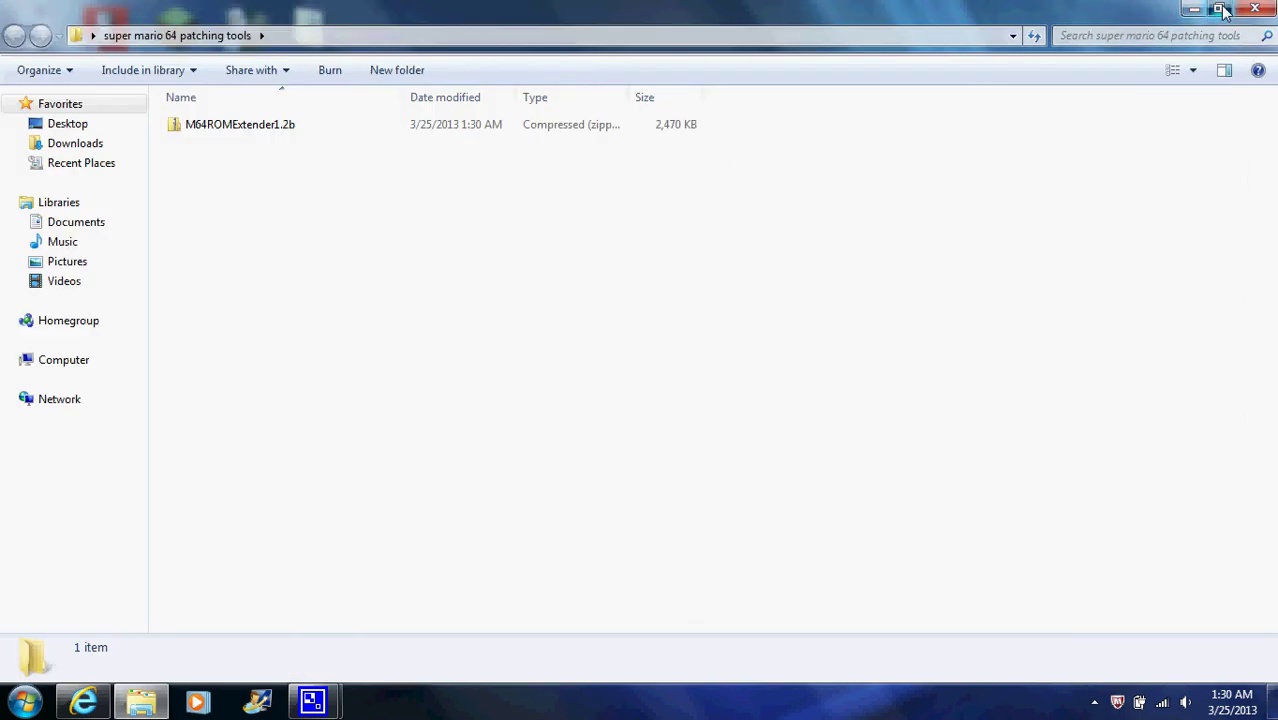
double_click(1022, 22)
left_click_drag(456, 40, 940, 0)
left_click(1218, 8)
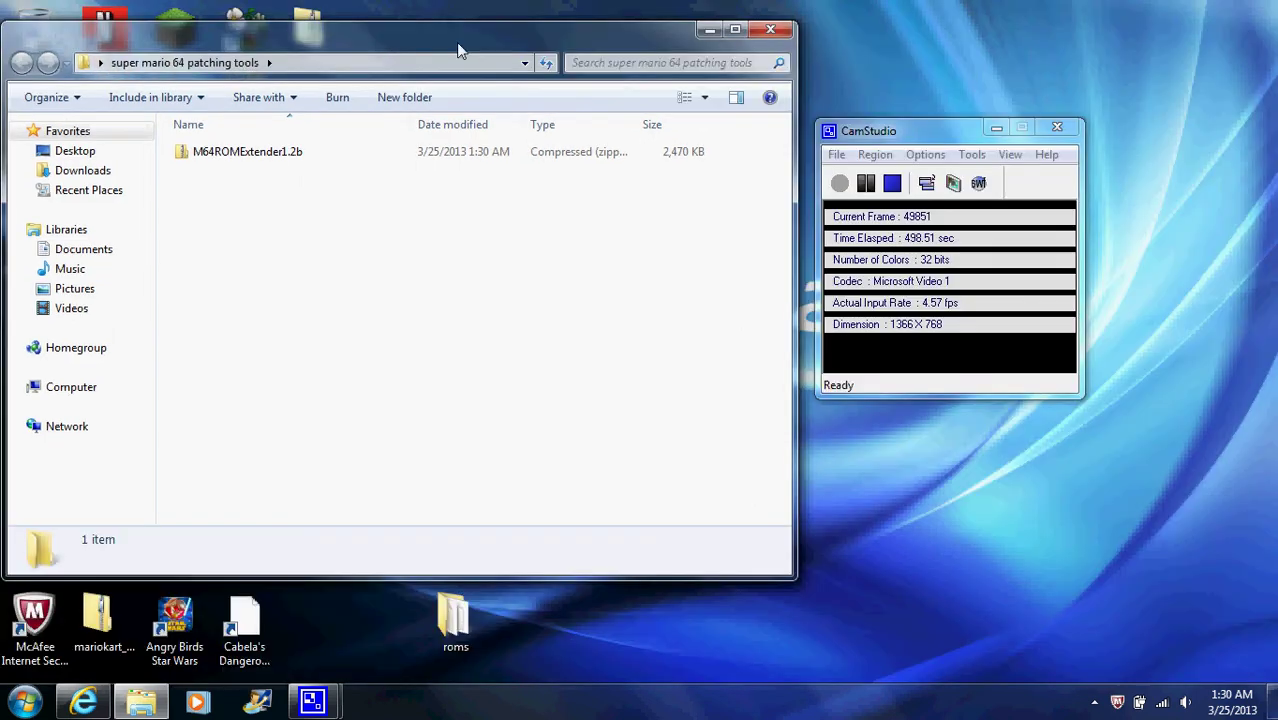
left_click_drag(455, 40, 930, 96)
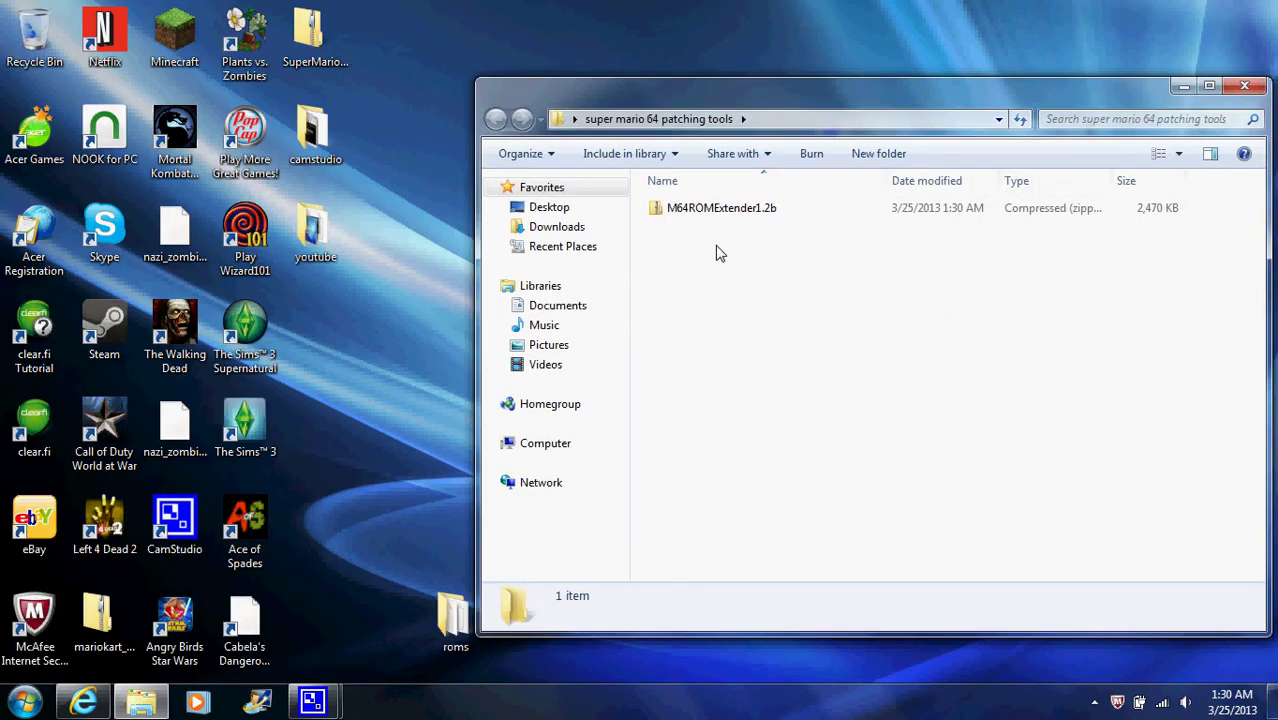
left_click_drag(690, 208, 428, 280)
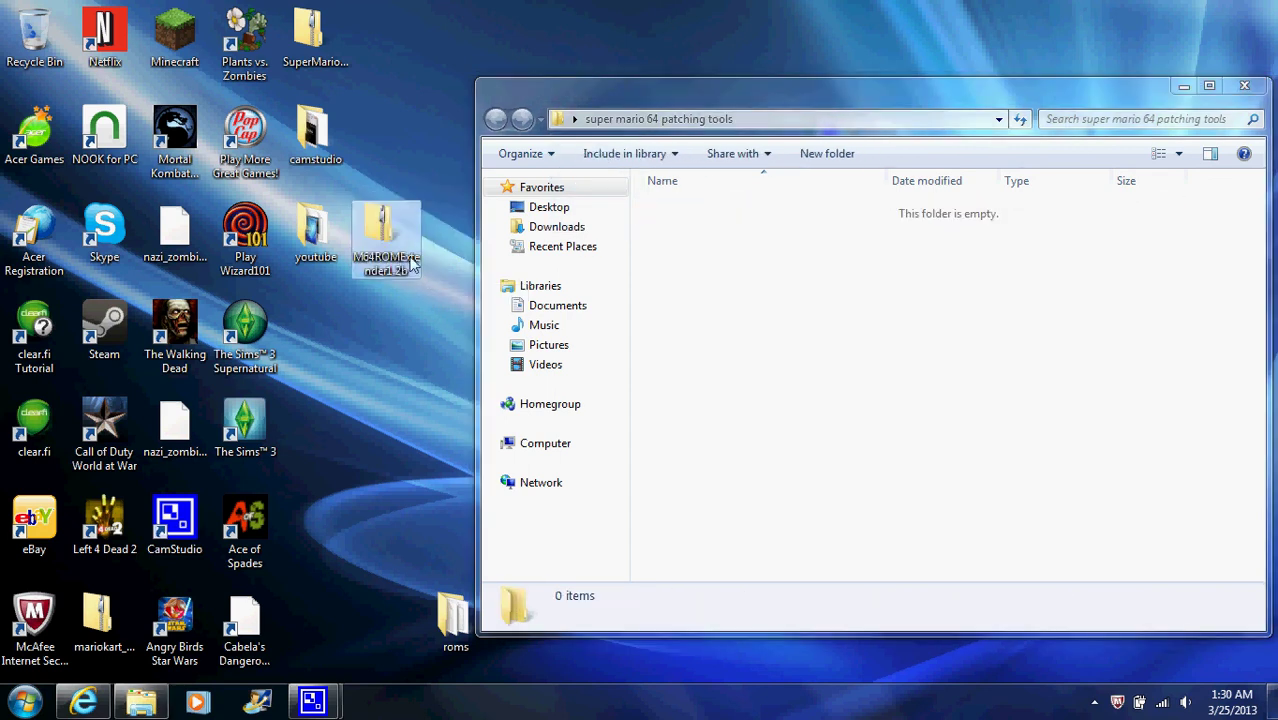
left_click(1245, 89)
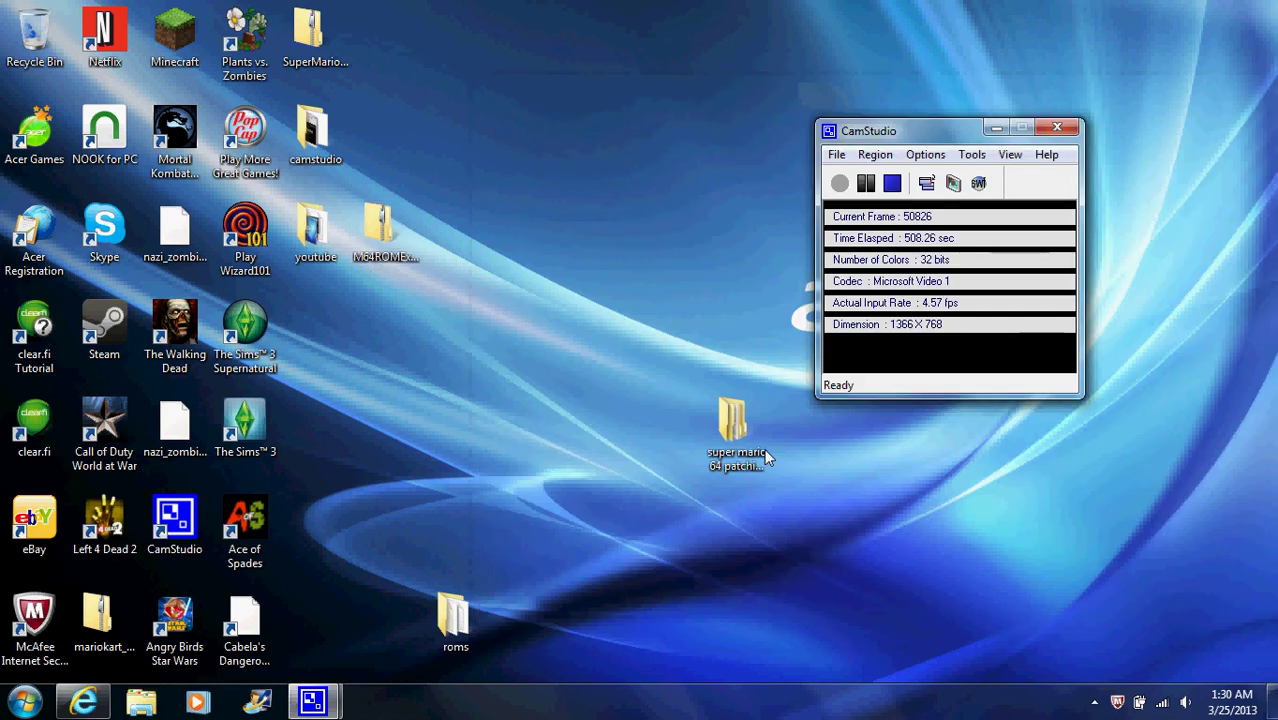
left_click(921, 442)
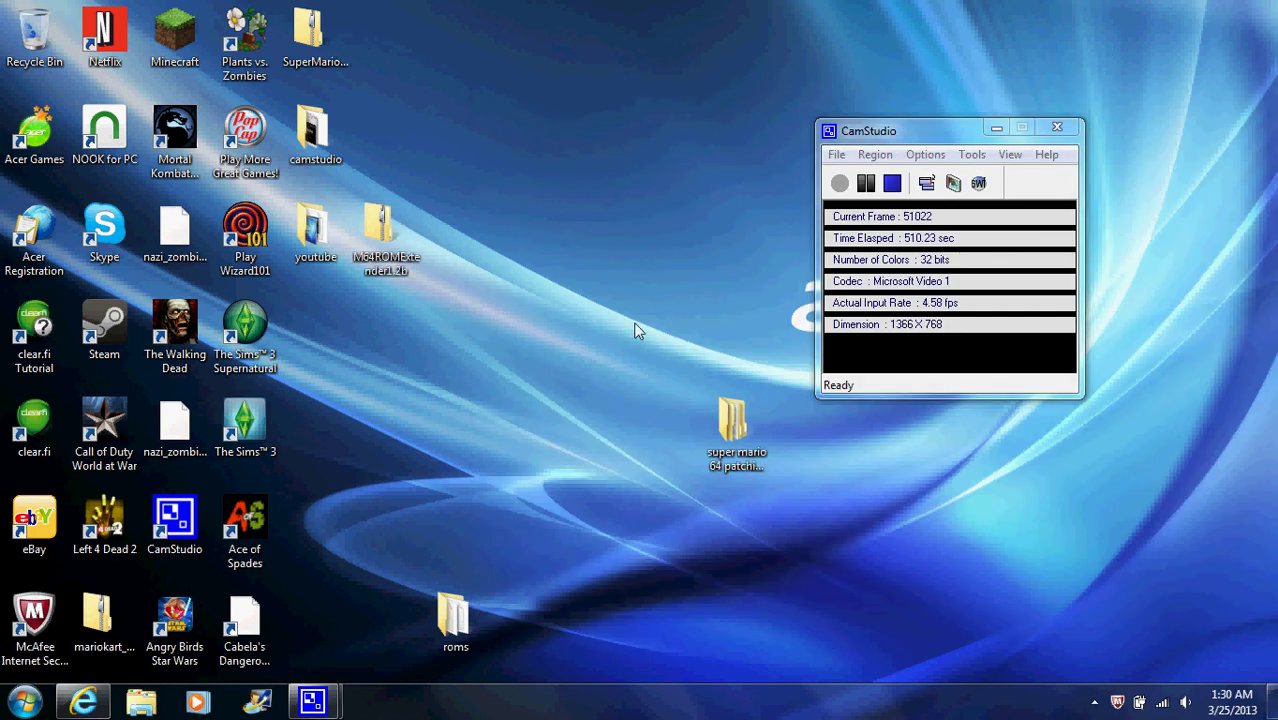
Open the M64ROMExtender1.2b zip on the desktop and go into its inner M64ROMExtender1.2b folder.
double_click(401, 273)
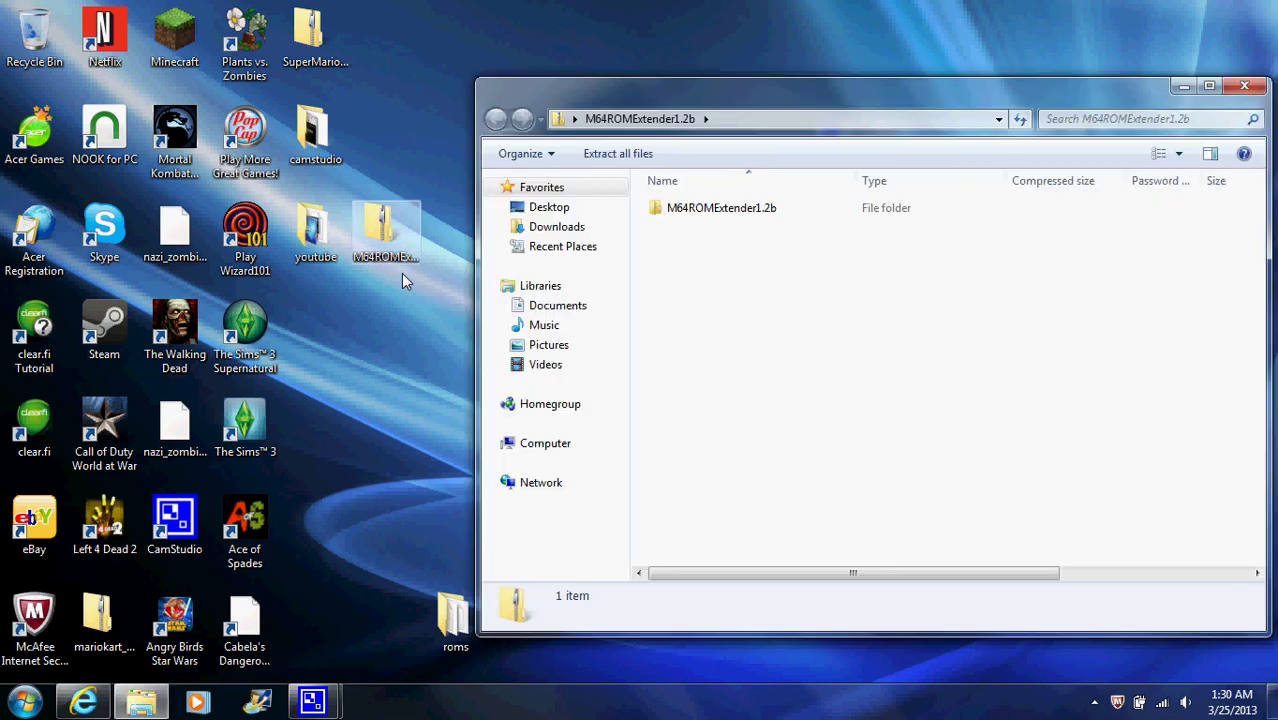
double_click(838, 213)
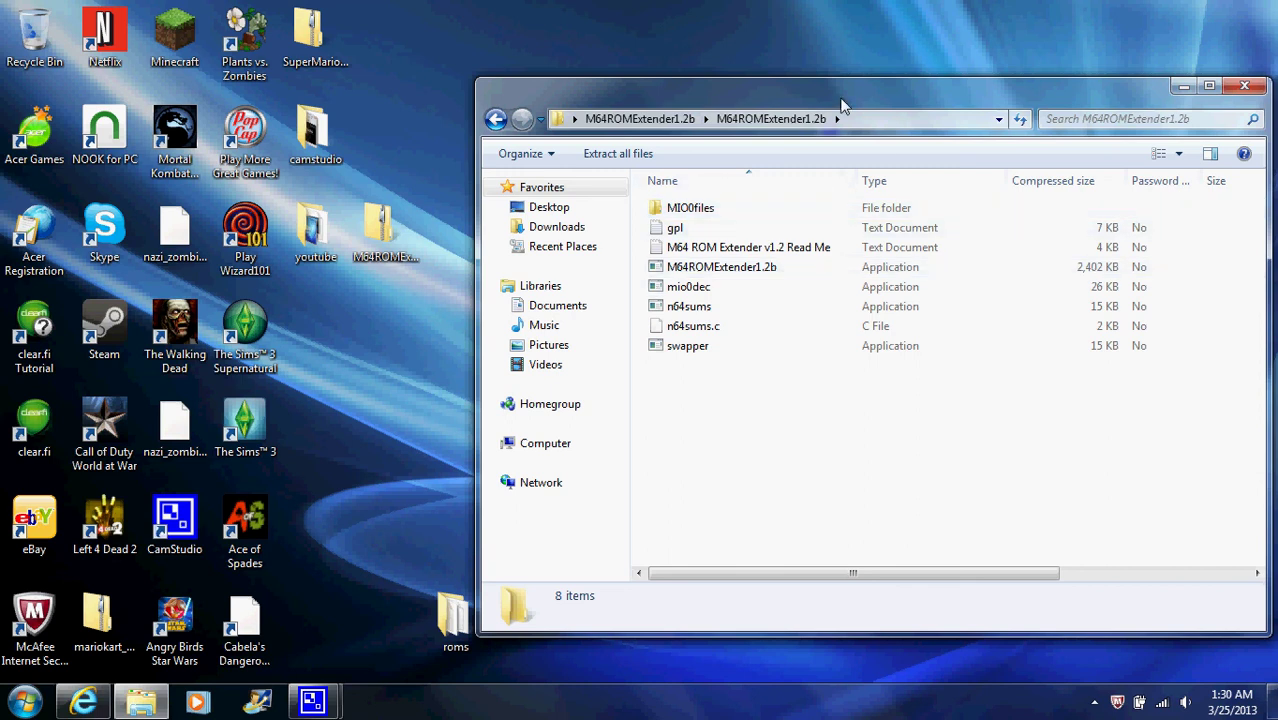
left_click_drag(841, 106, 413, 37)
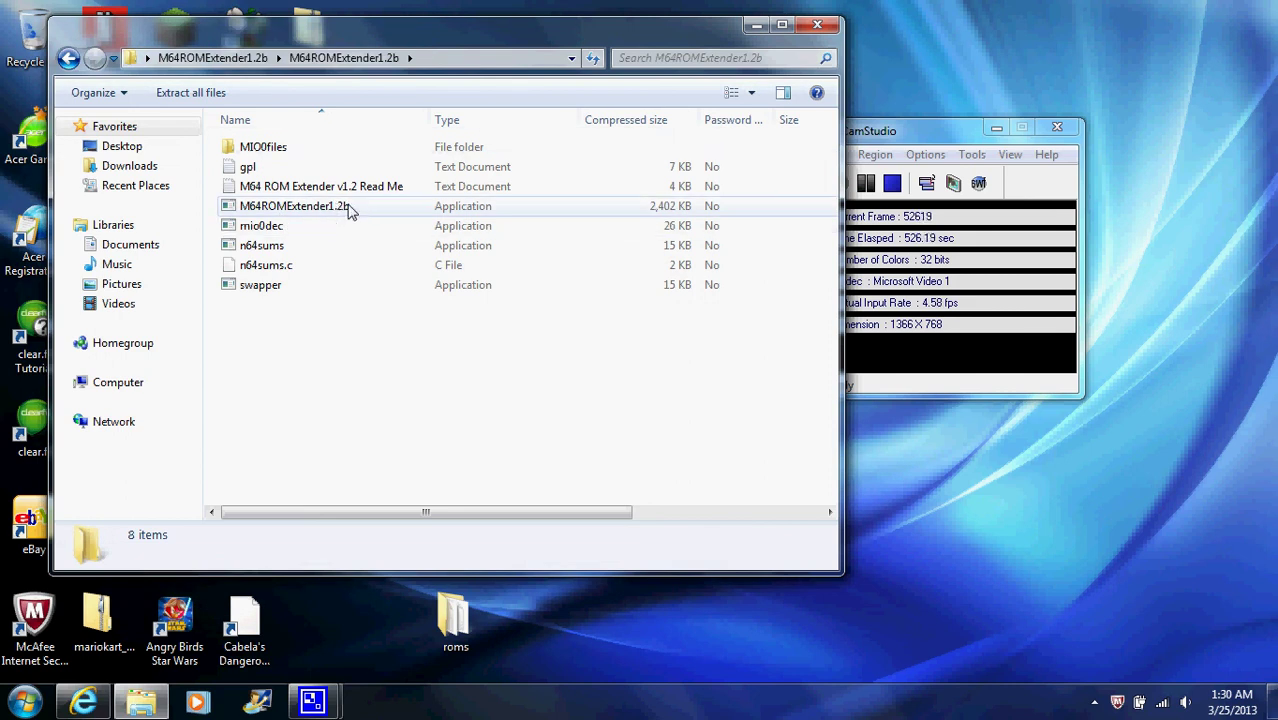
Launch the M64ROMExtender1.2b application inside the zip and extract all files to the "super mario 64 patching tools" folder instead.
double_click(450, 210)
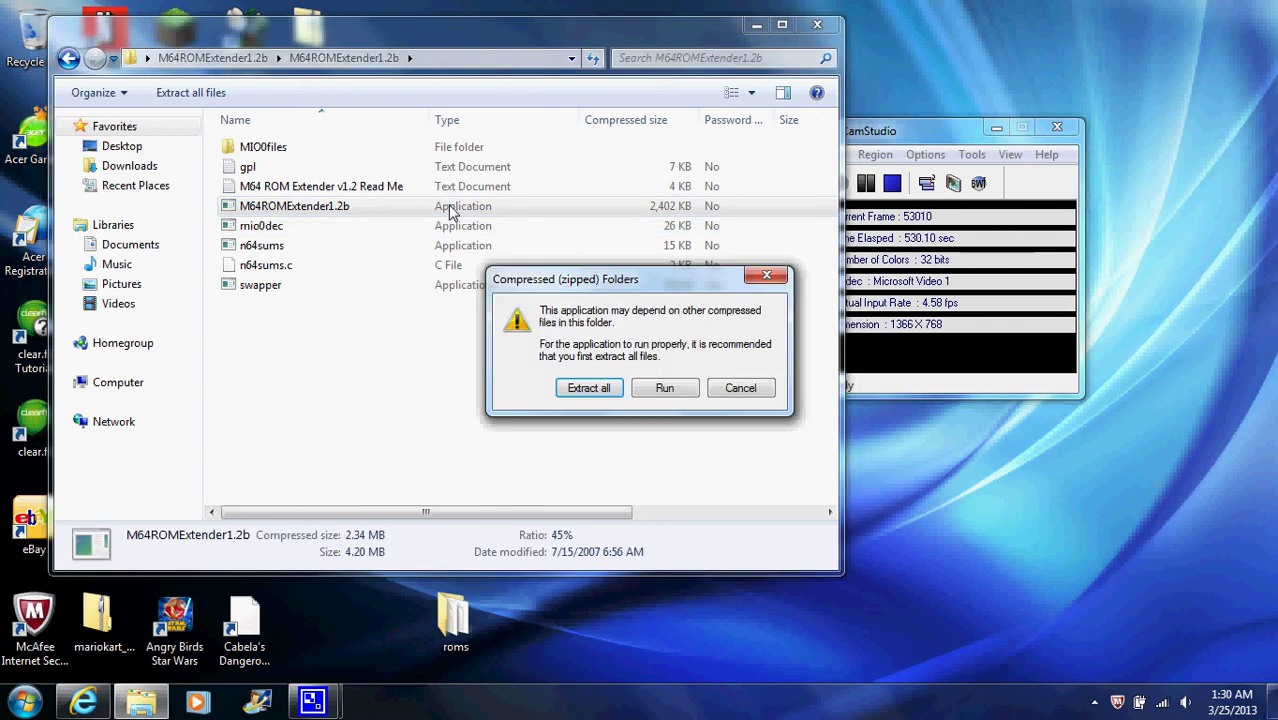
left_click(594, 391)
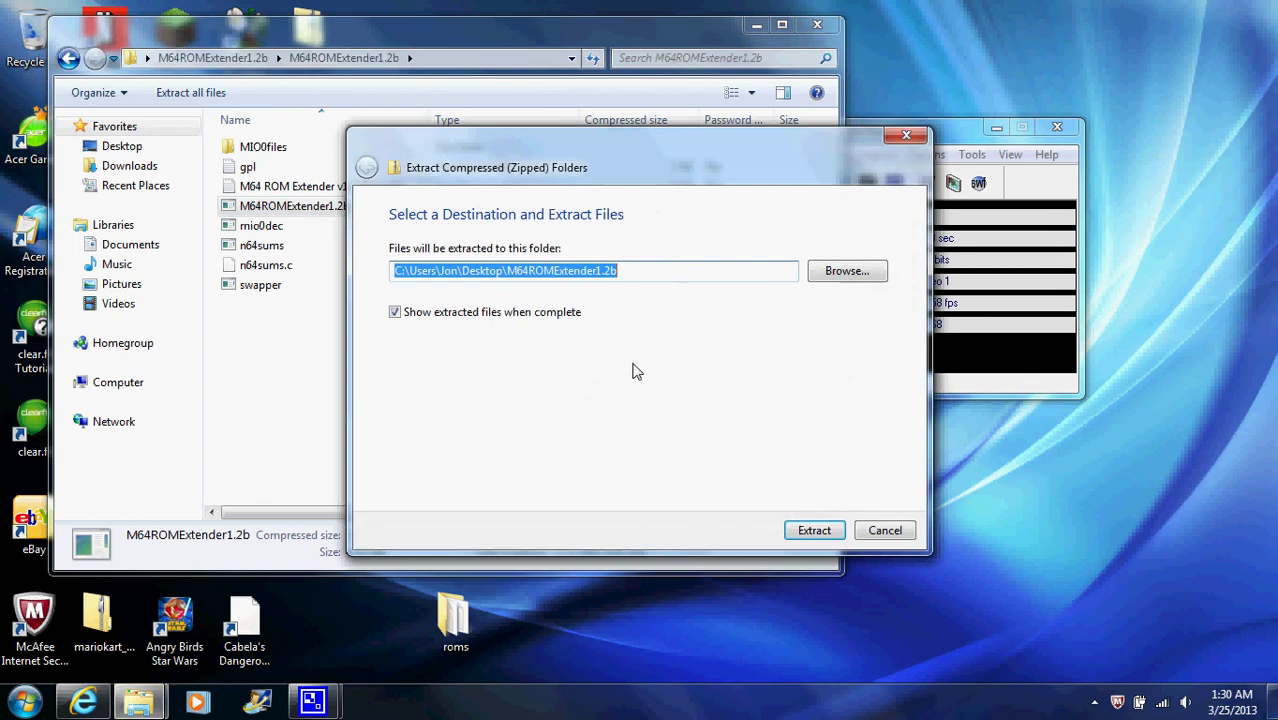
left_click(850, 279)
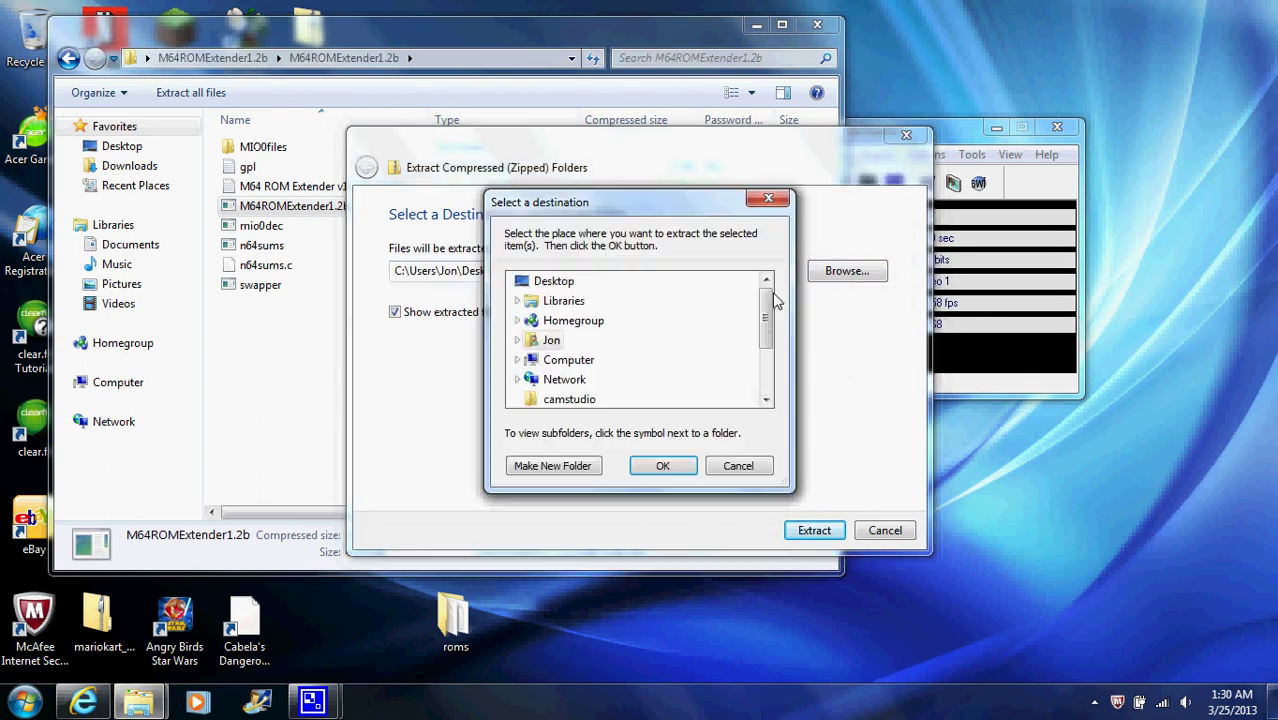
double_click(566, 360)
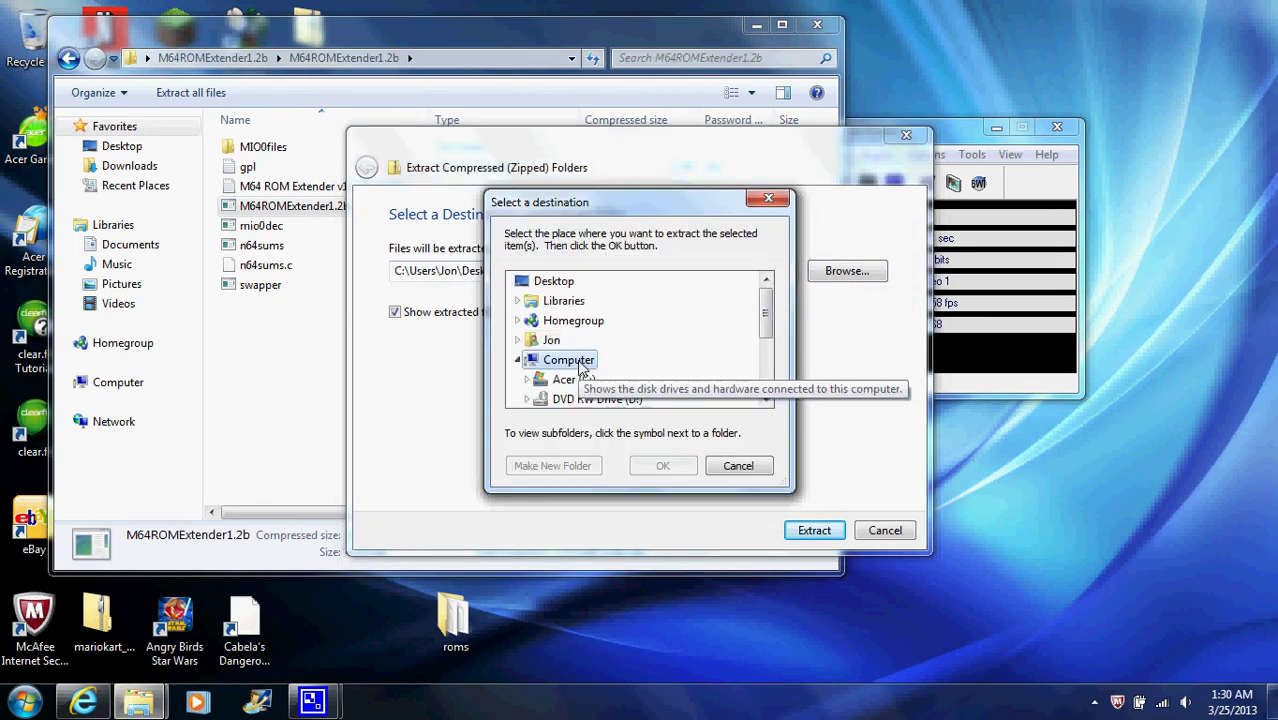
scroll(578, 366, "down", 2)
left_click(578, 368)
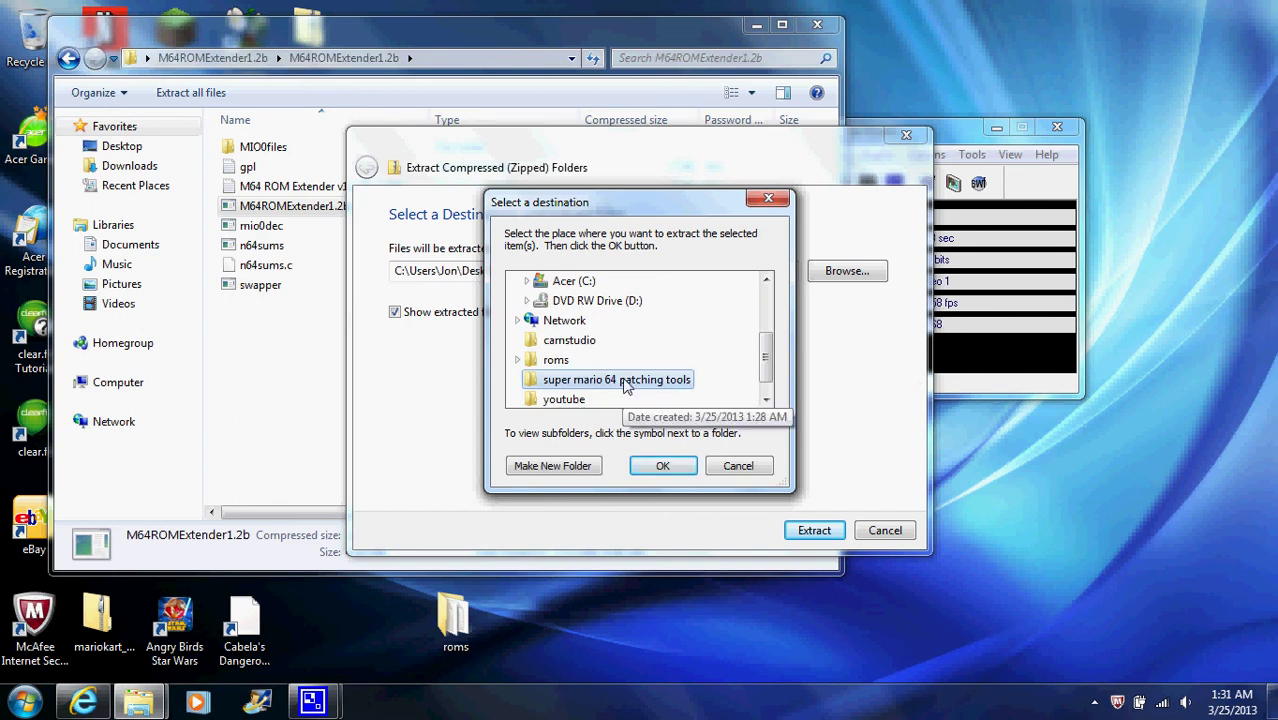
left_click(664, 466)
left_click(814, 532)
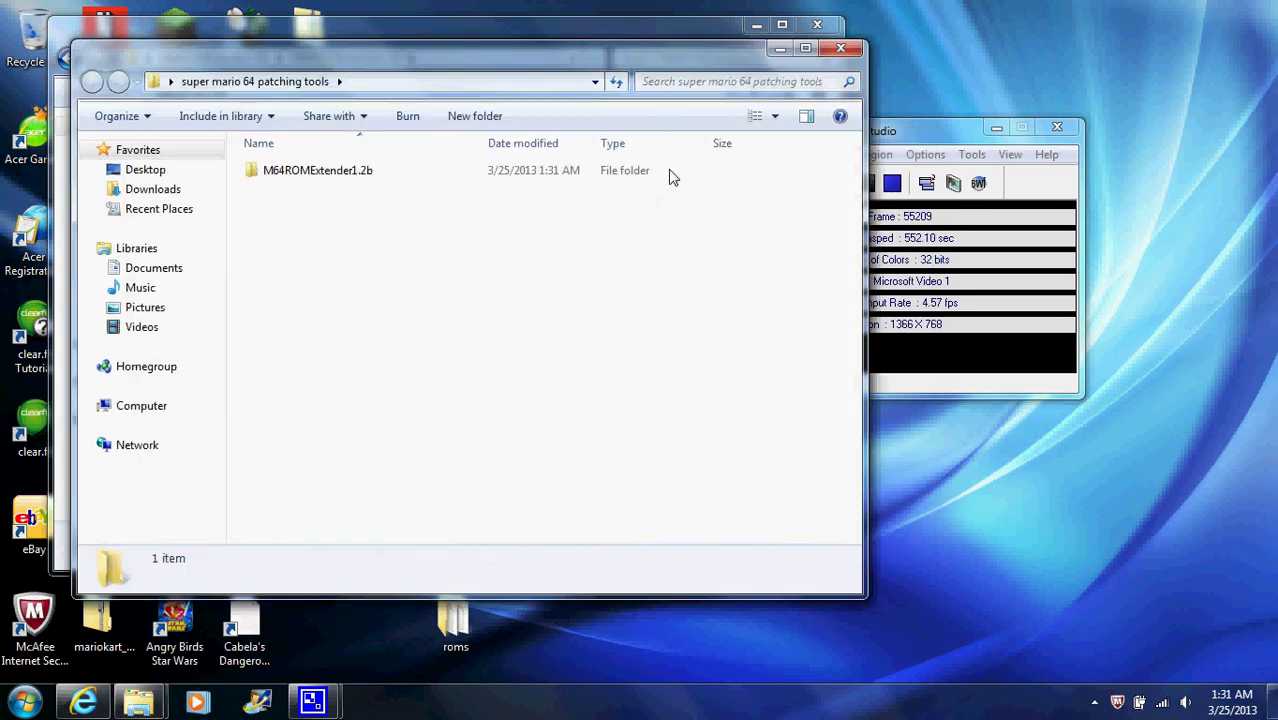
Close both Explorer windows and open the extracted M64ROMExtender1.2b folder within "super mario 64 patching tools".
left_click(843, 50)
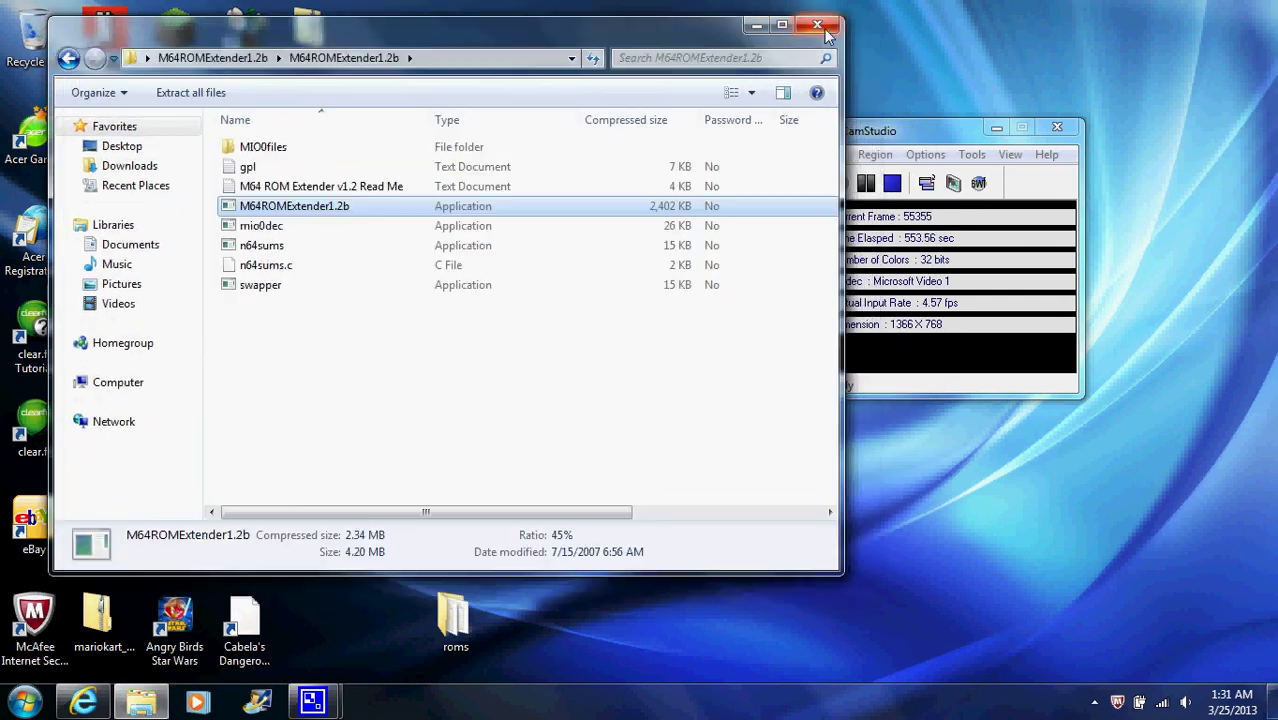
left_click(817, 24)
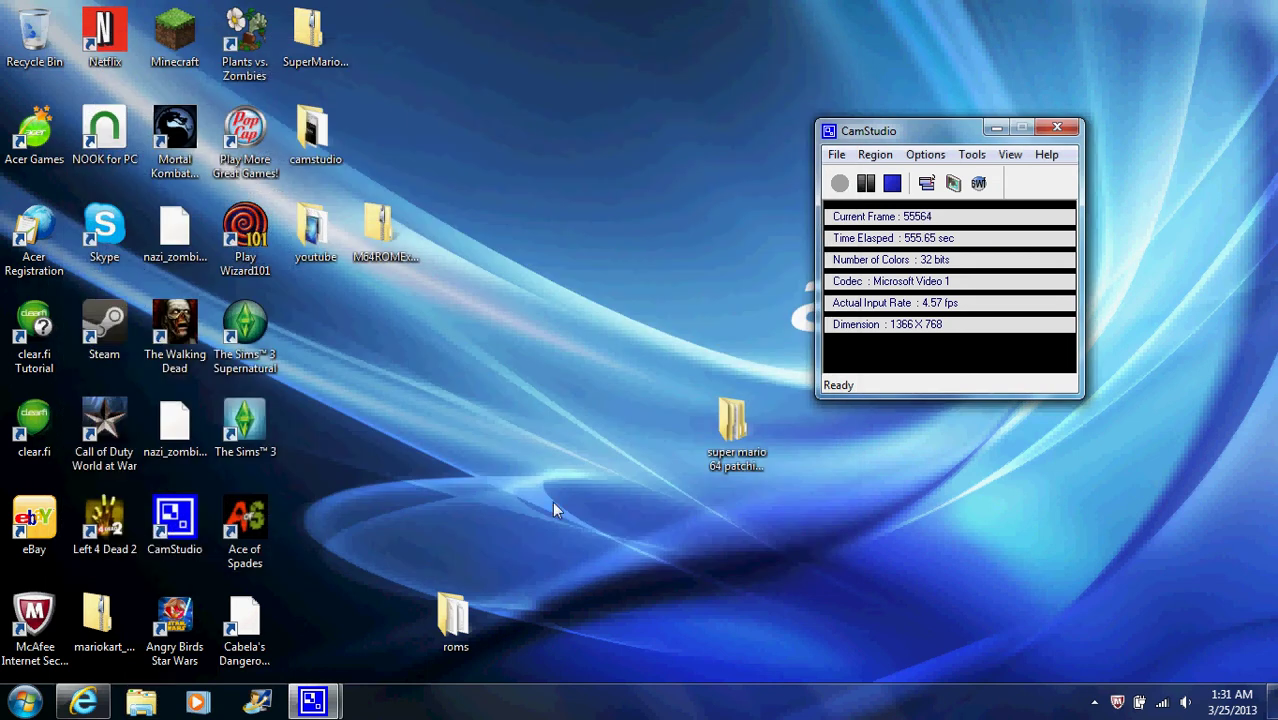
double_click(723, 466)
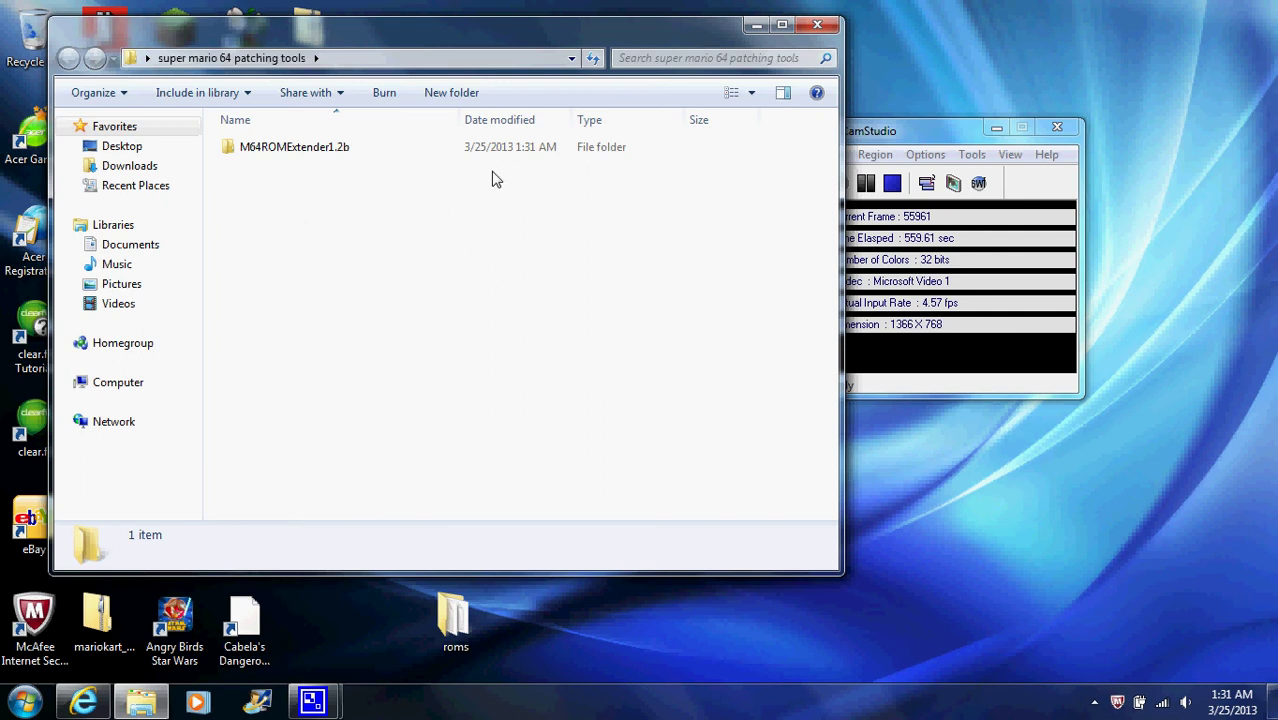
double_click(508, 148)
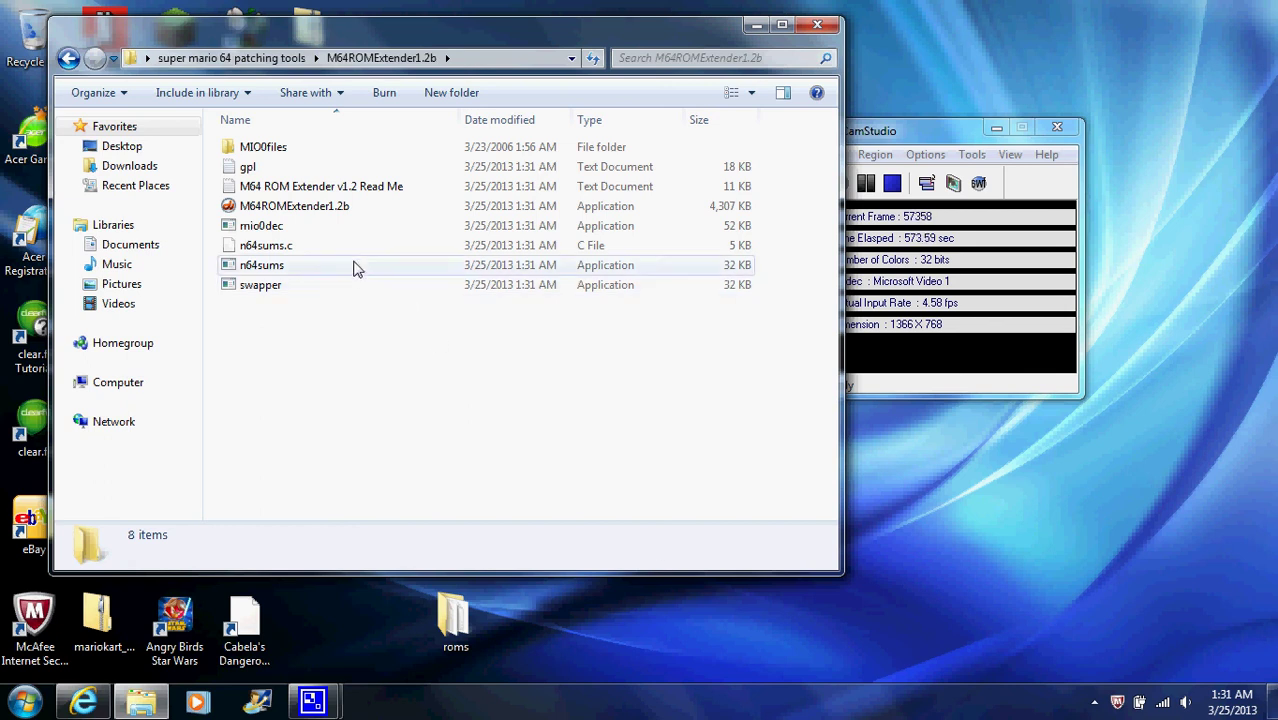
Run M64ROMExtender1.2b with the always-ask warning turned off for it, dismiss the BinaryIO Xtra notice, and close the folder window.
double_click(499, 212)
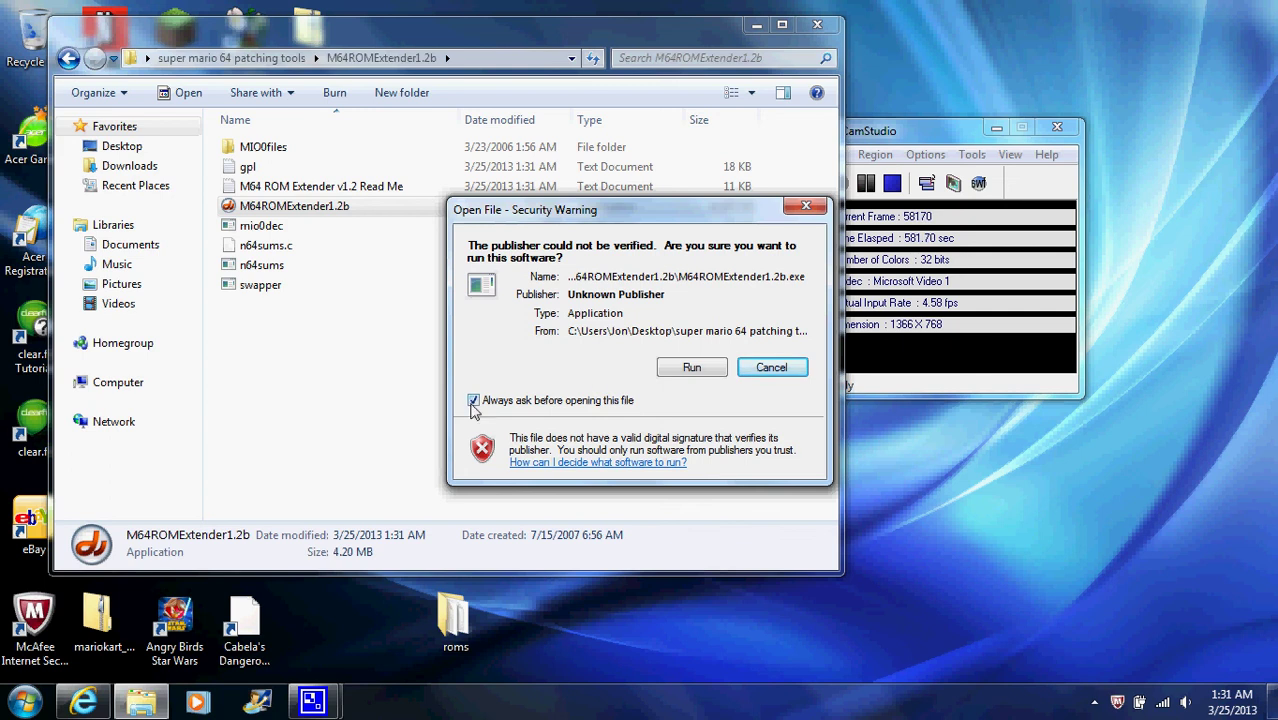
left_click(474, 400)
left_click(684, 369)
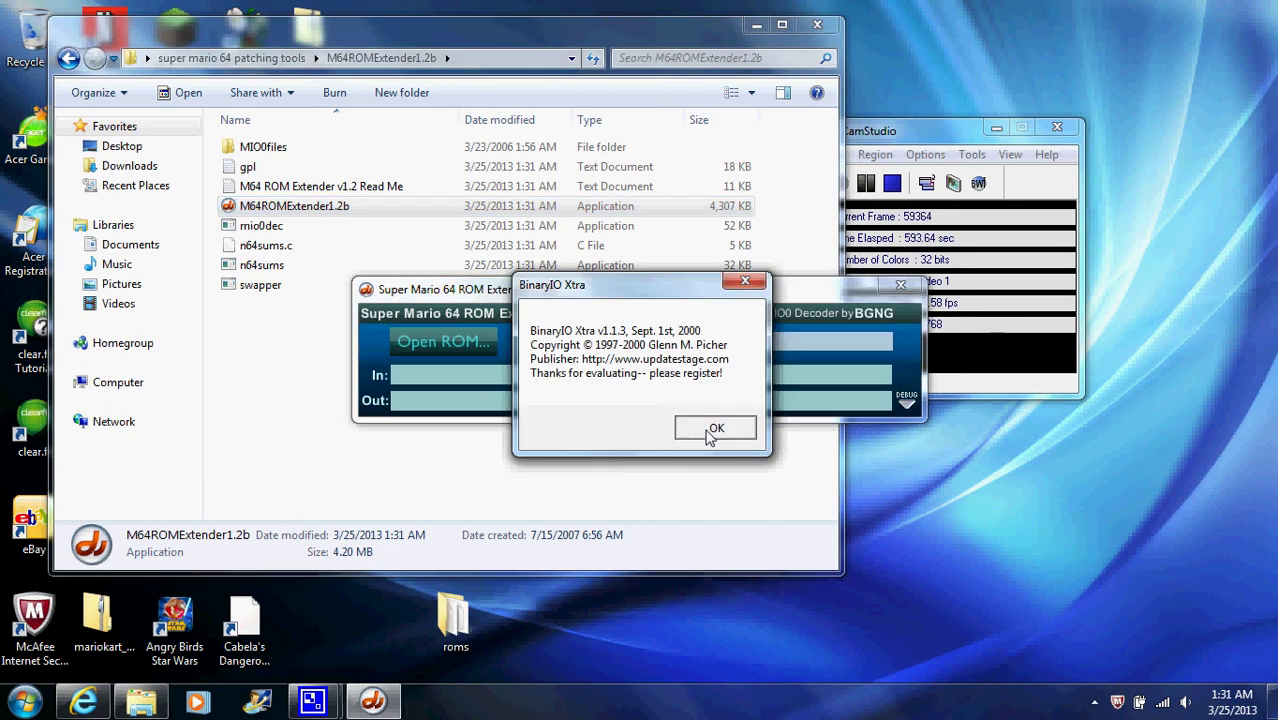
left_click(815, 24)
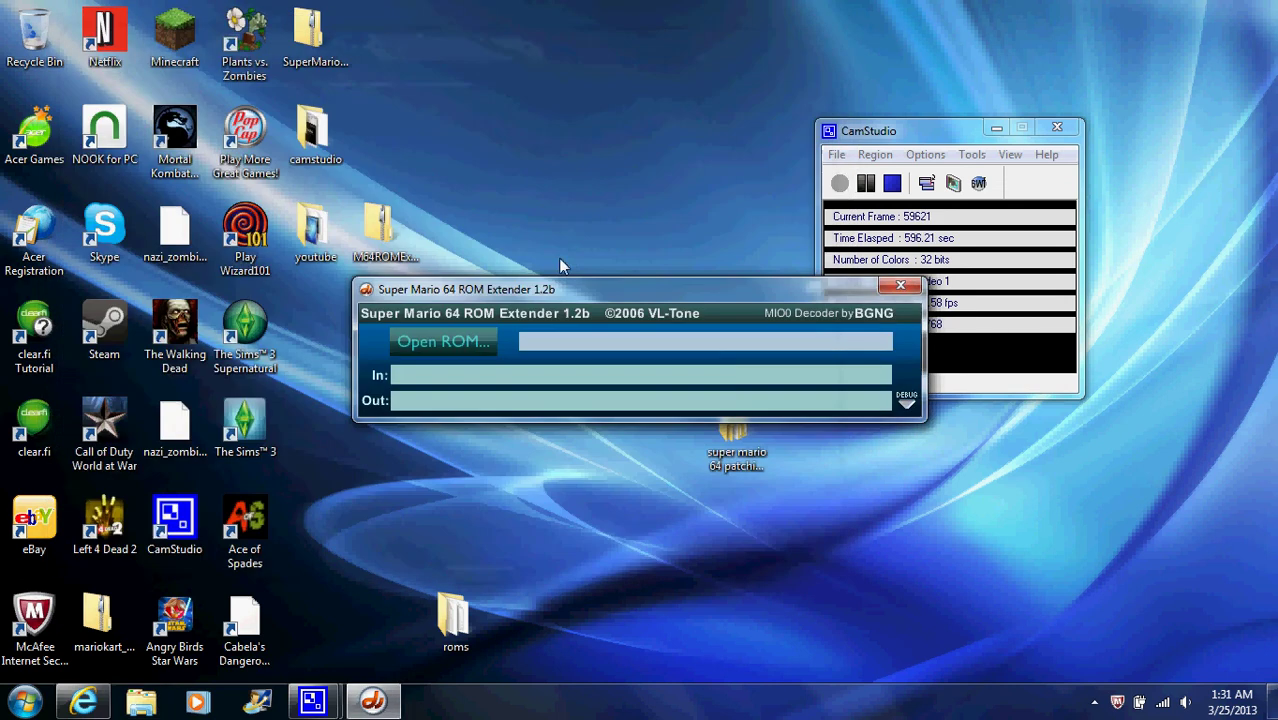
From the extender's Open ROM dialog, rename "super mario 64 kirby edition.z64" in the roms folder as "super mario 64.z64" and load it for extending.
left_click(465, 345)
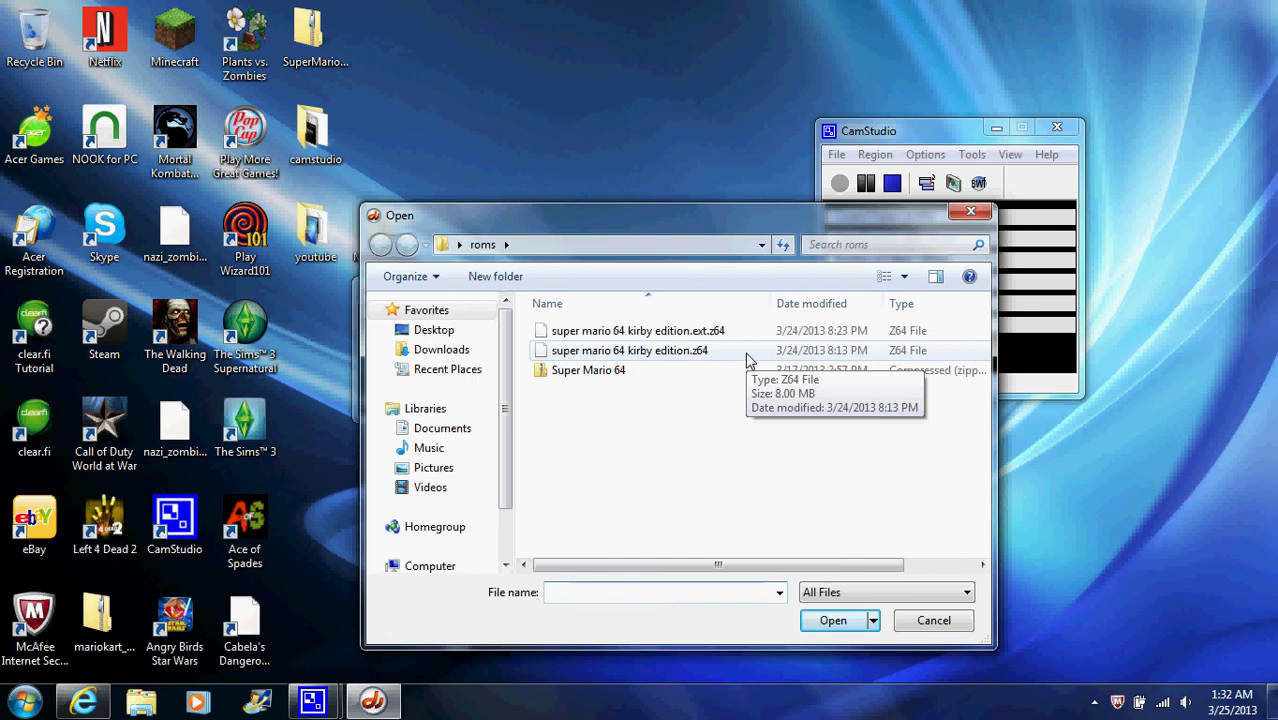
right_click(747, 357)
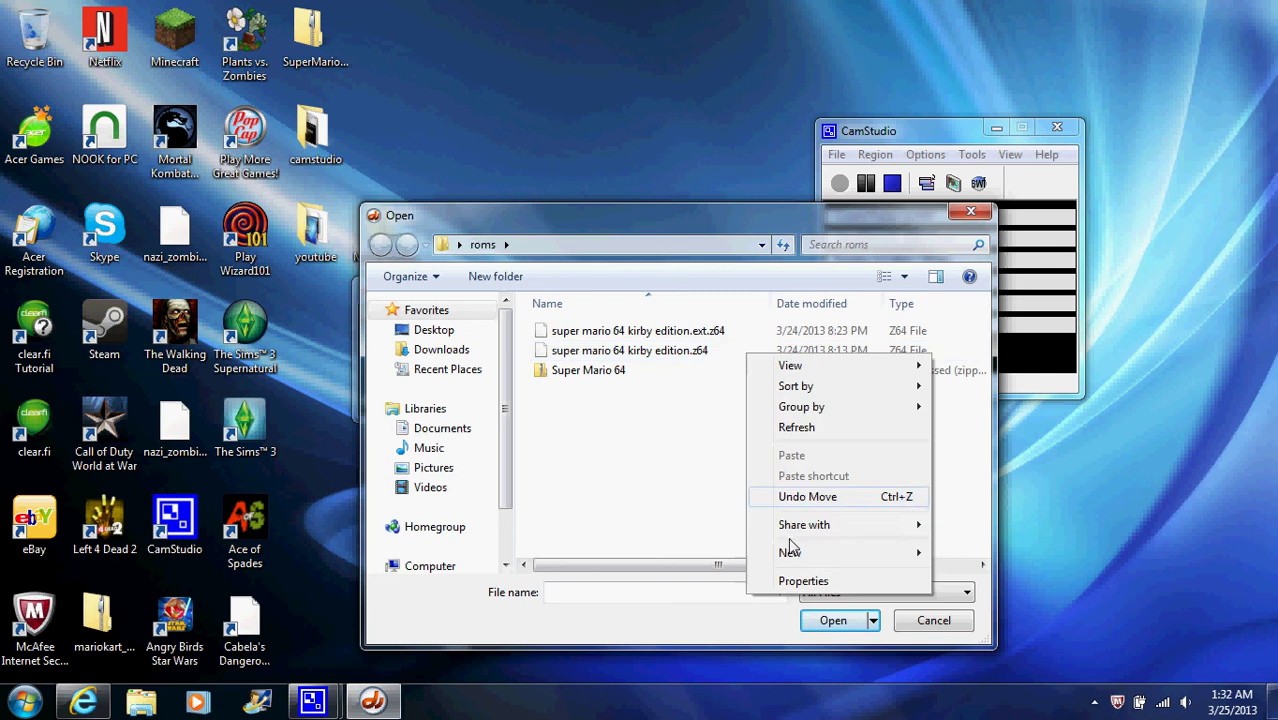
mouse_move(800, 527)
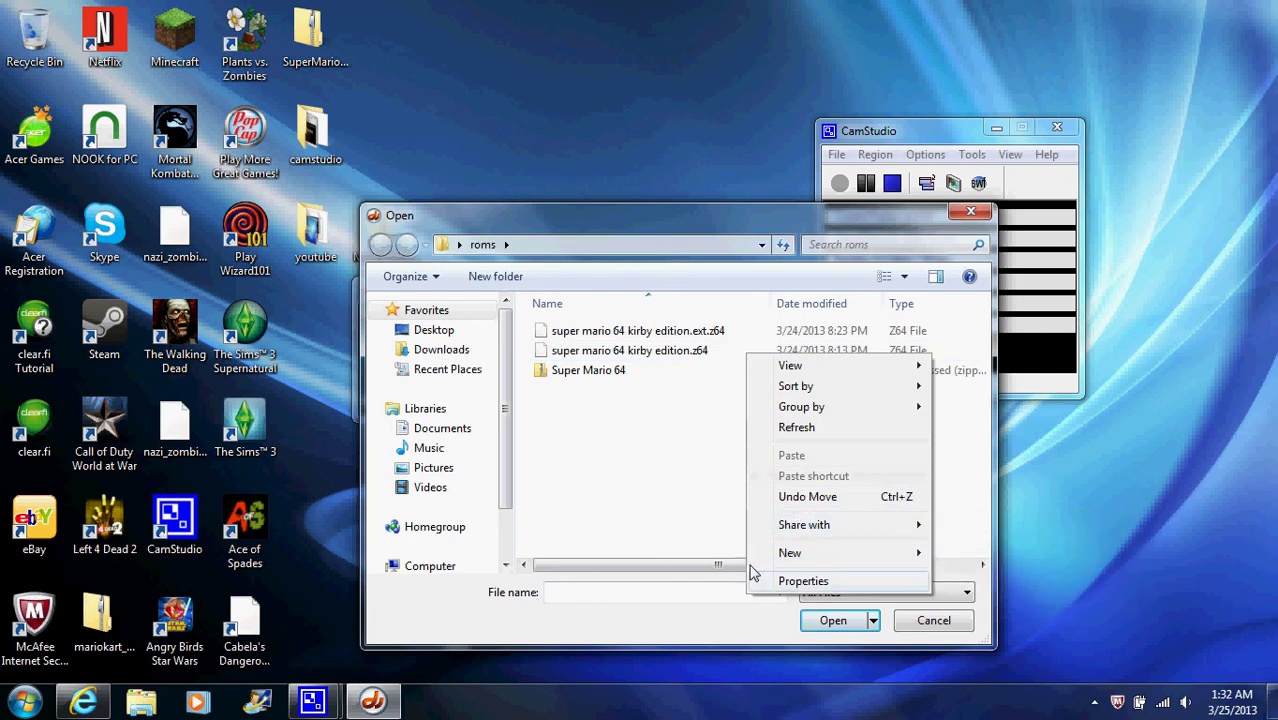
left_click(701, 535)
left_click(707, 355)
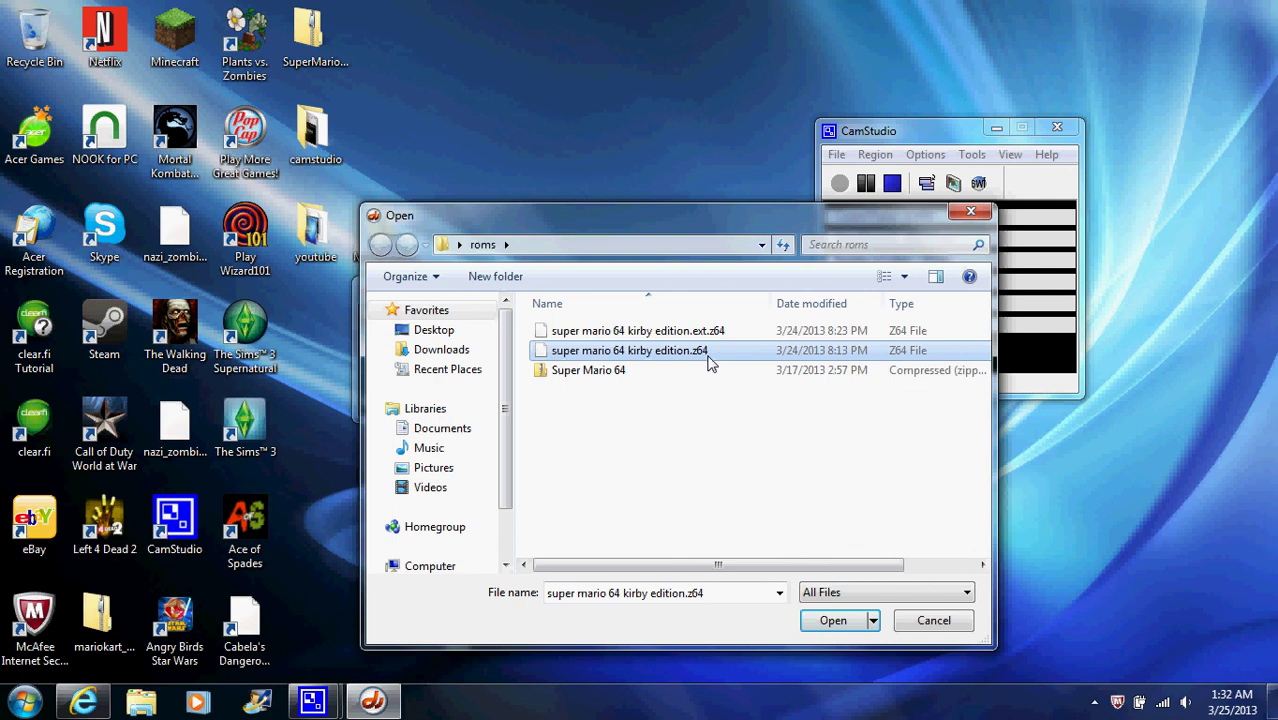
right_click(707, 362)
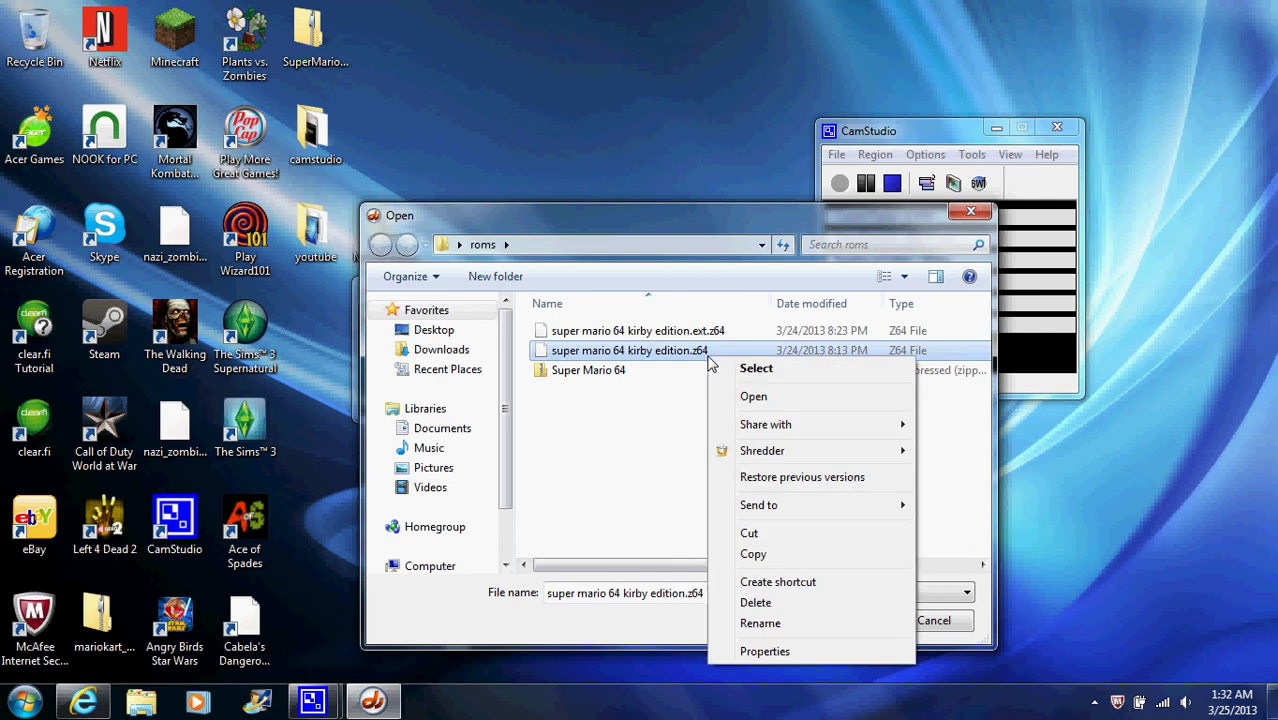
left_click(789, 626)
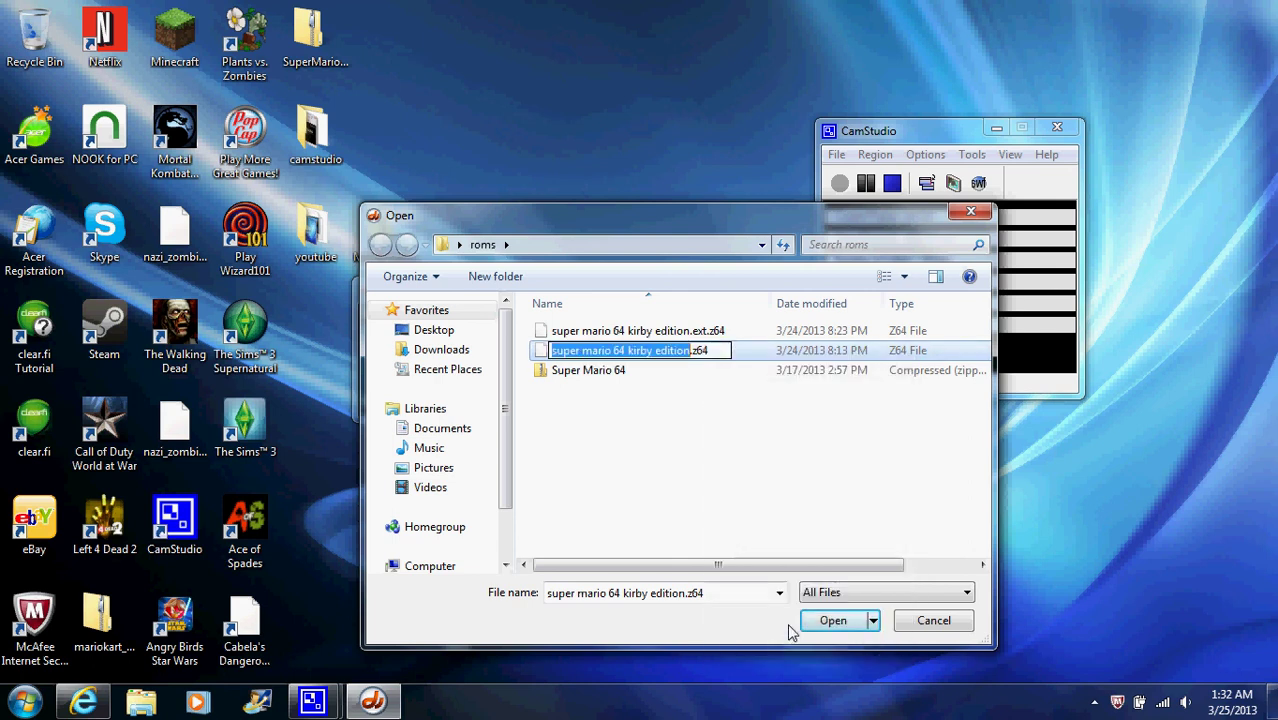
key("BackSpace")
type("super mario ")
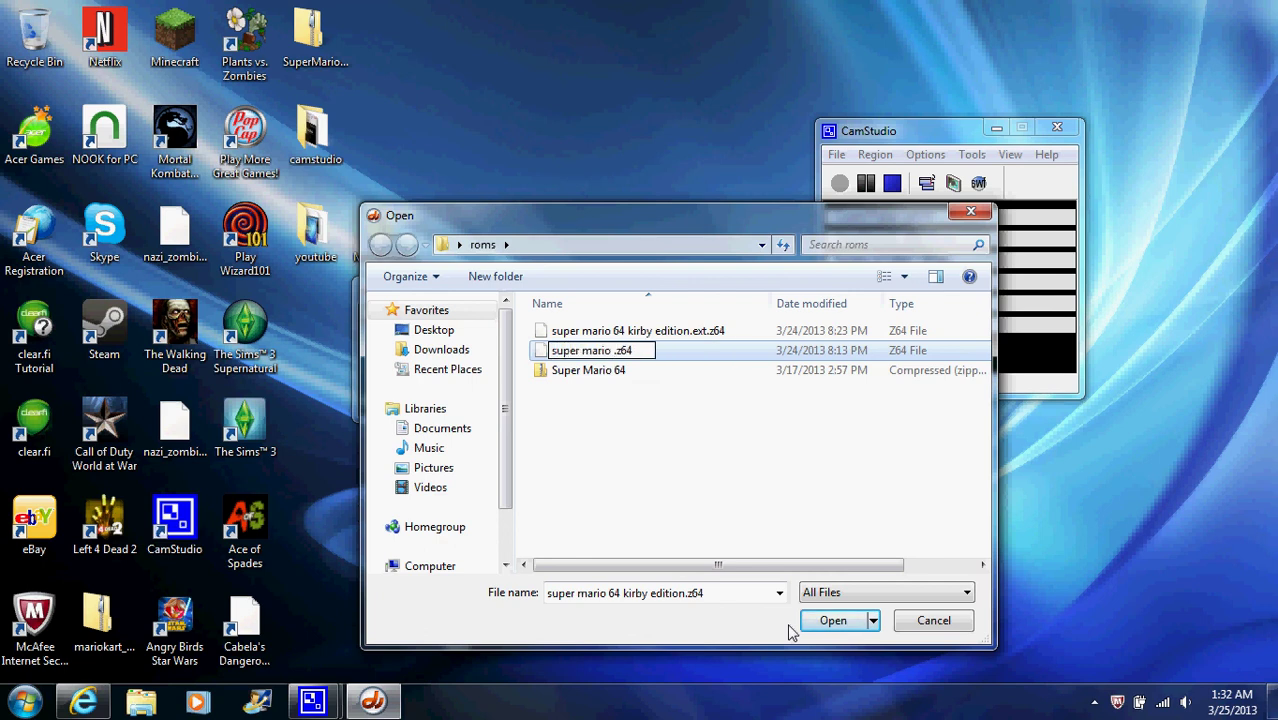
type("64")
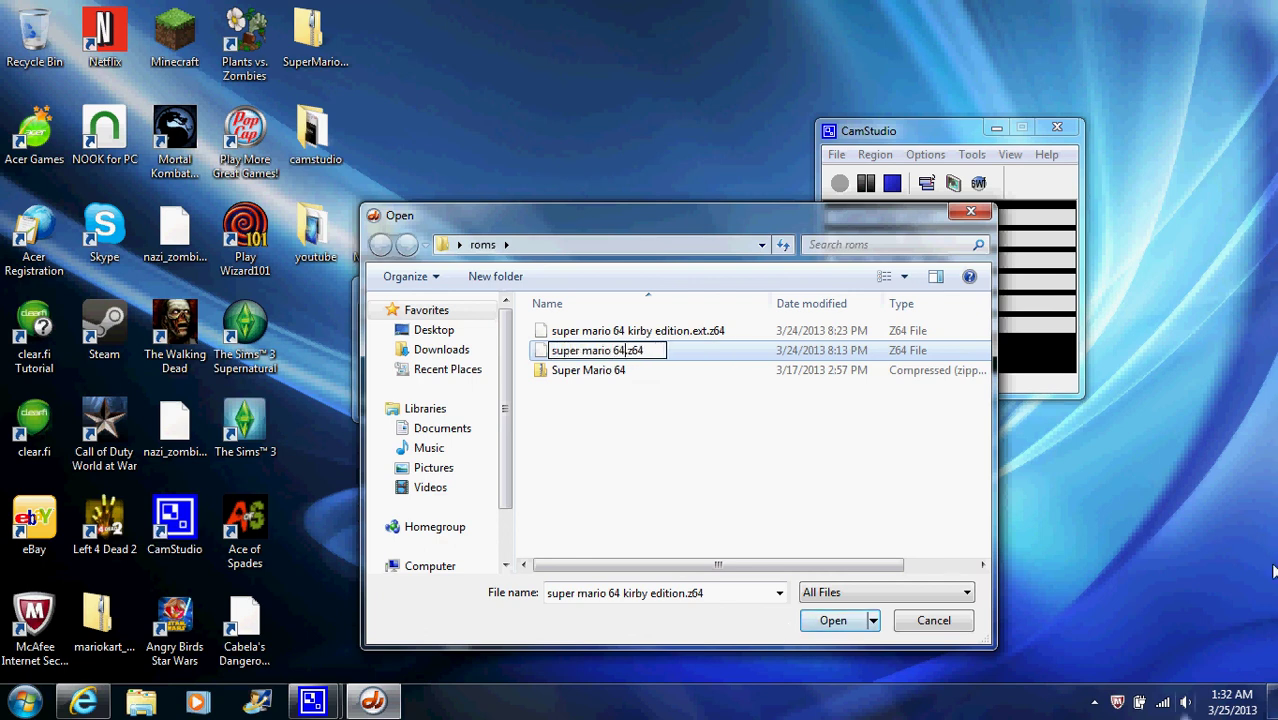
left_click(785, 482)
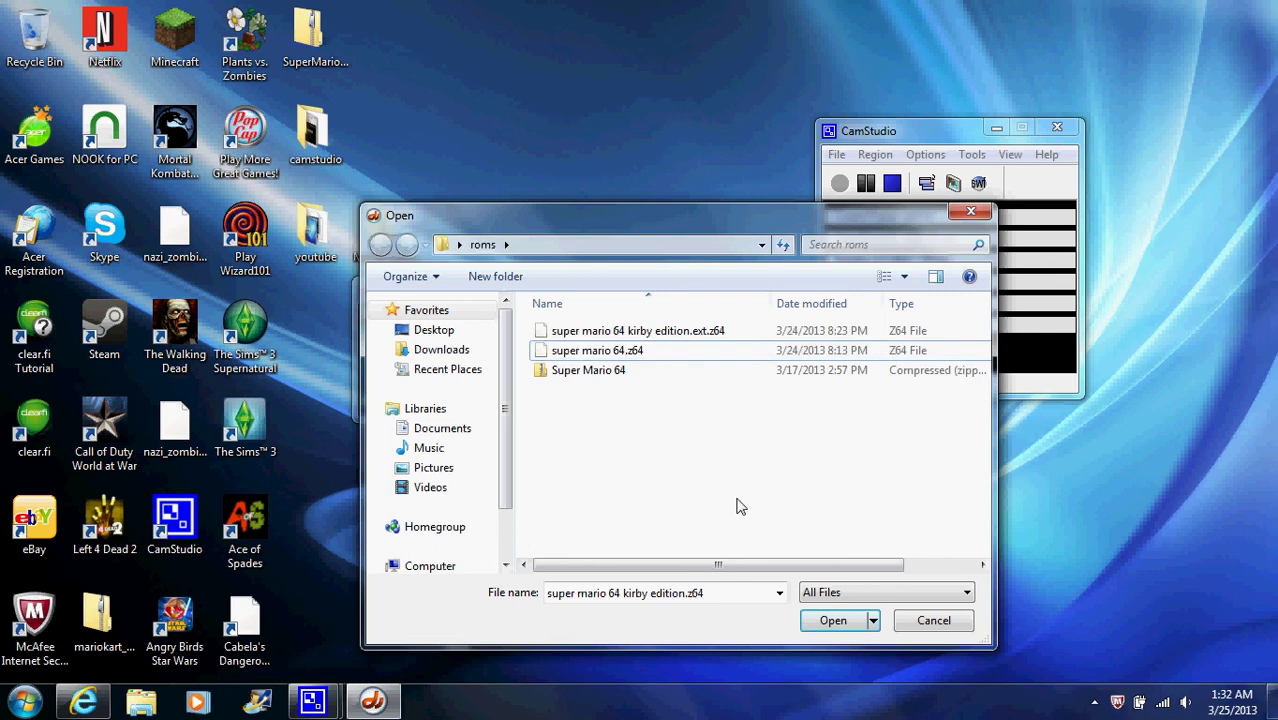
double_click(729, 353)
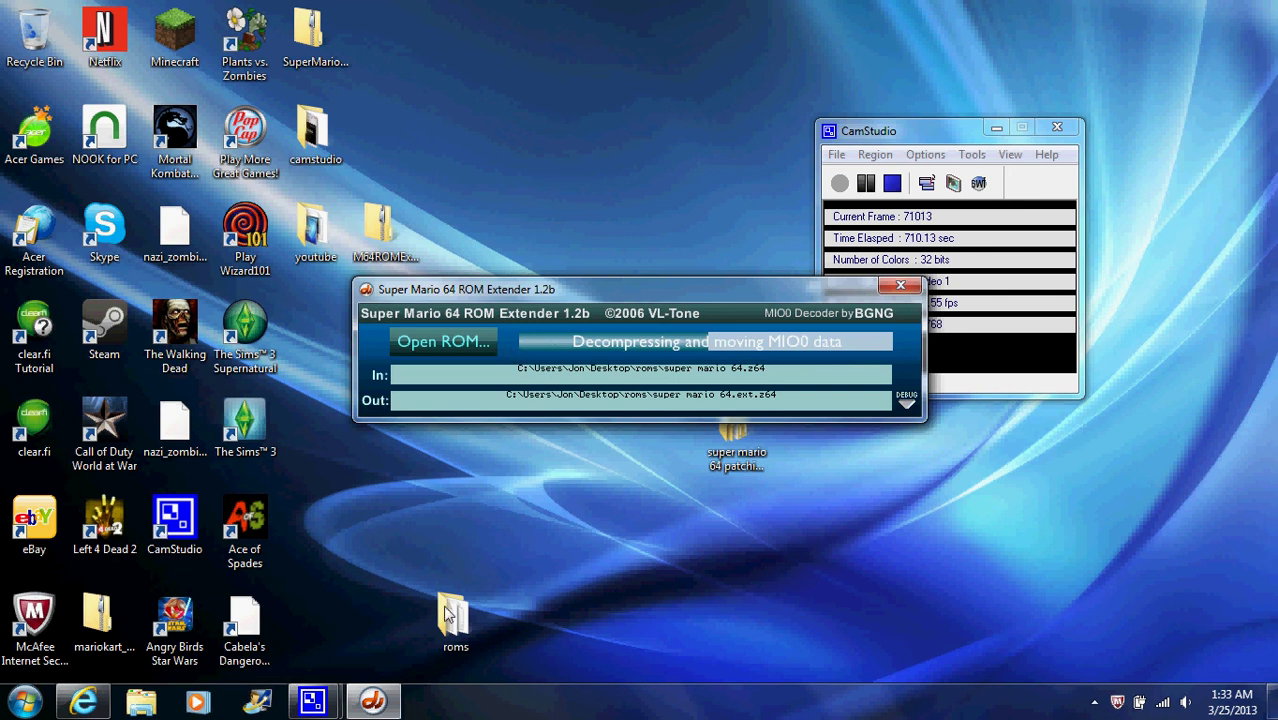
Open the roms folder on the desktop.
double_click(466, 647)
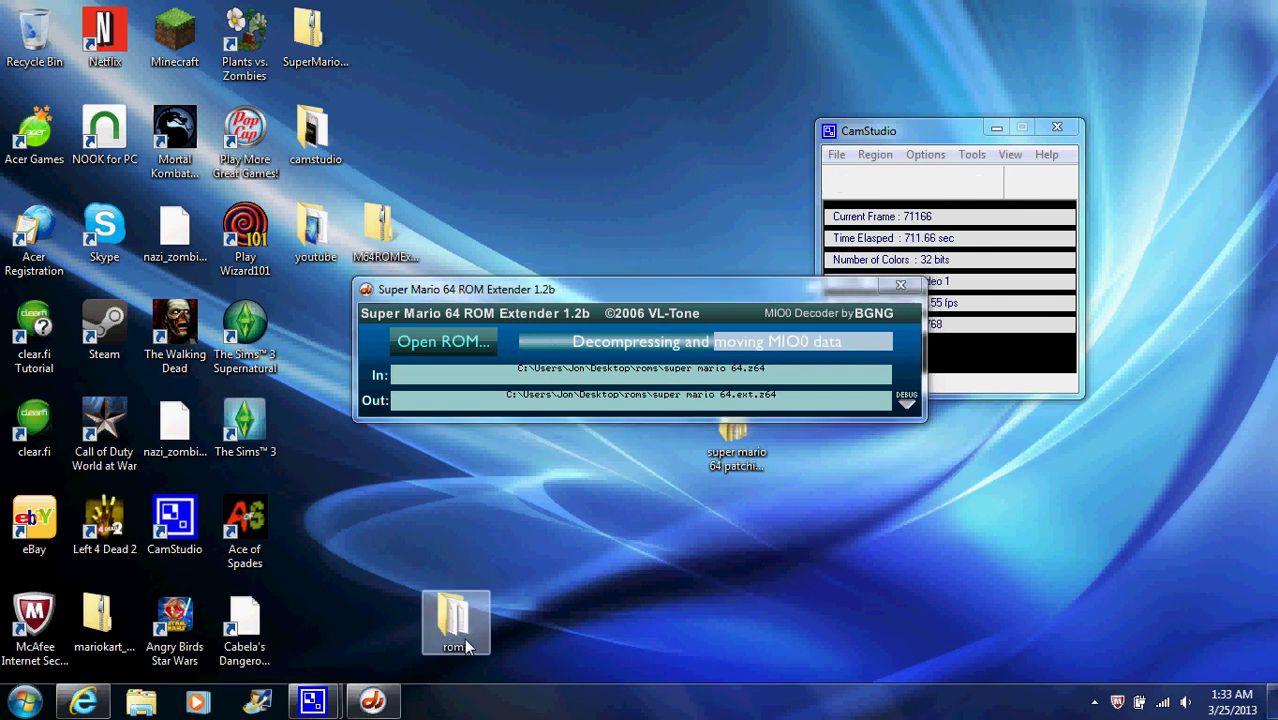